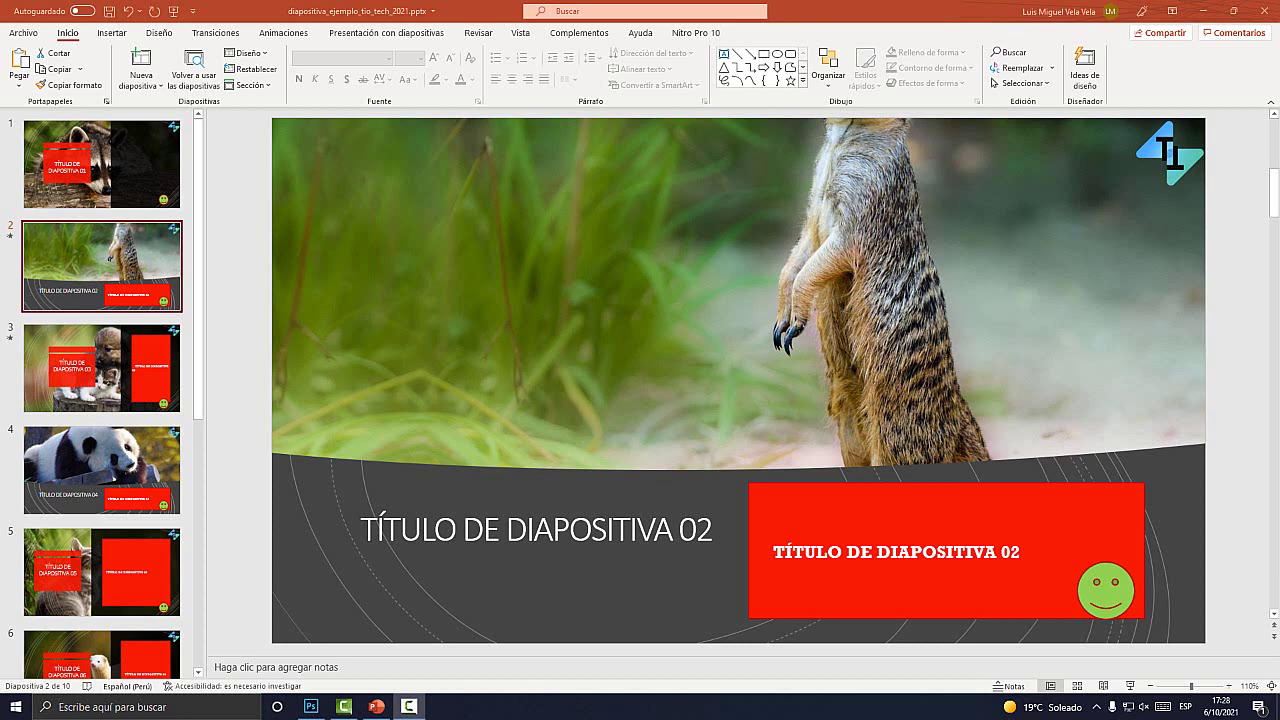
- Show slide 1, then step through the deck with the arrow keys to slide 5
left_click(100, 165)
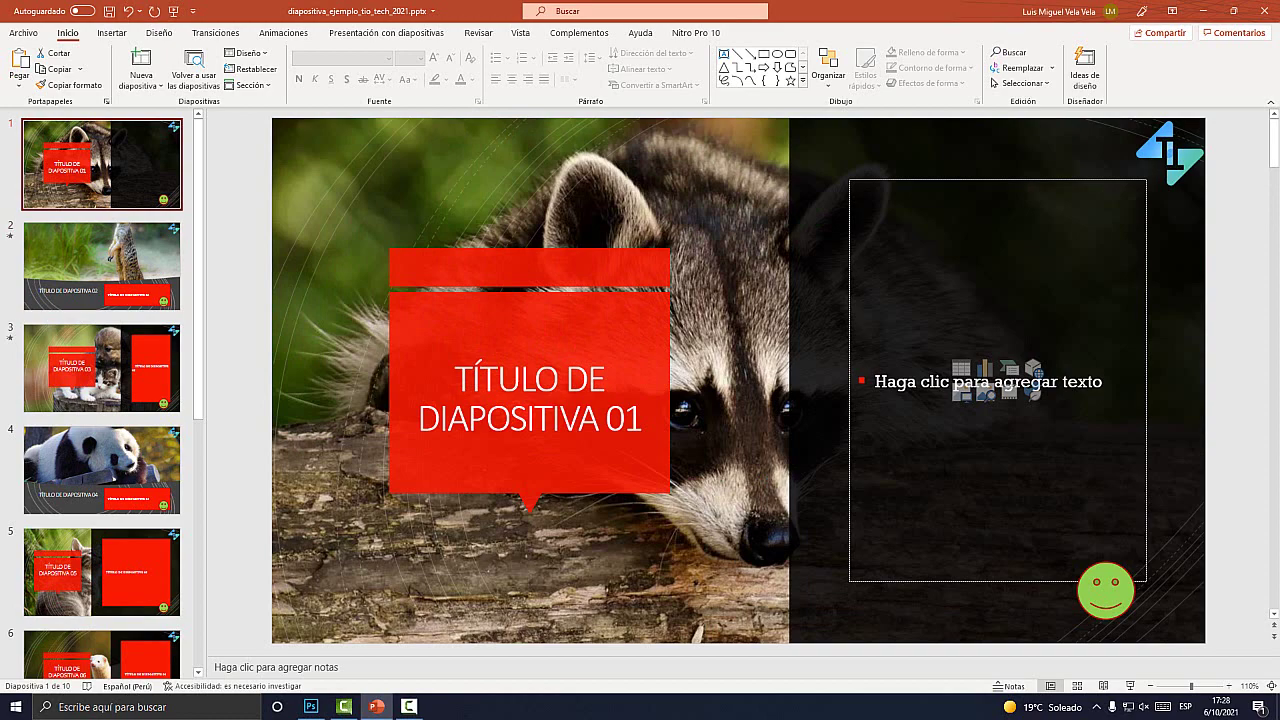
scroll(100, 390, "down", 3)
scroll(100, 390, "down", 3)
scroll(100, 390, "up", 8)
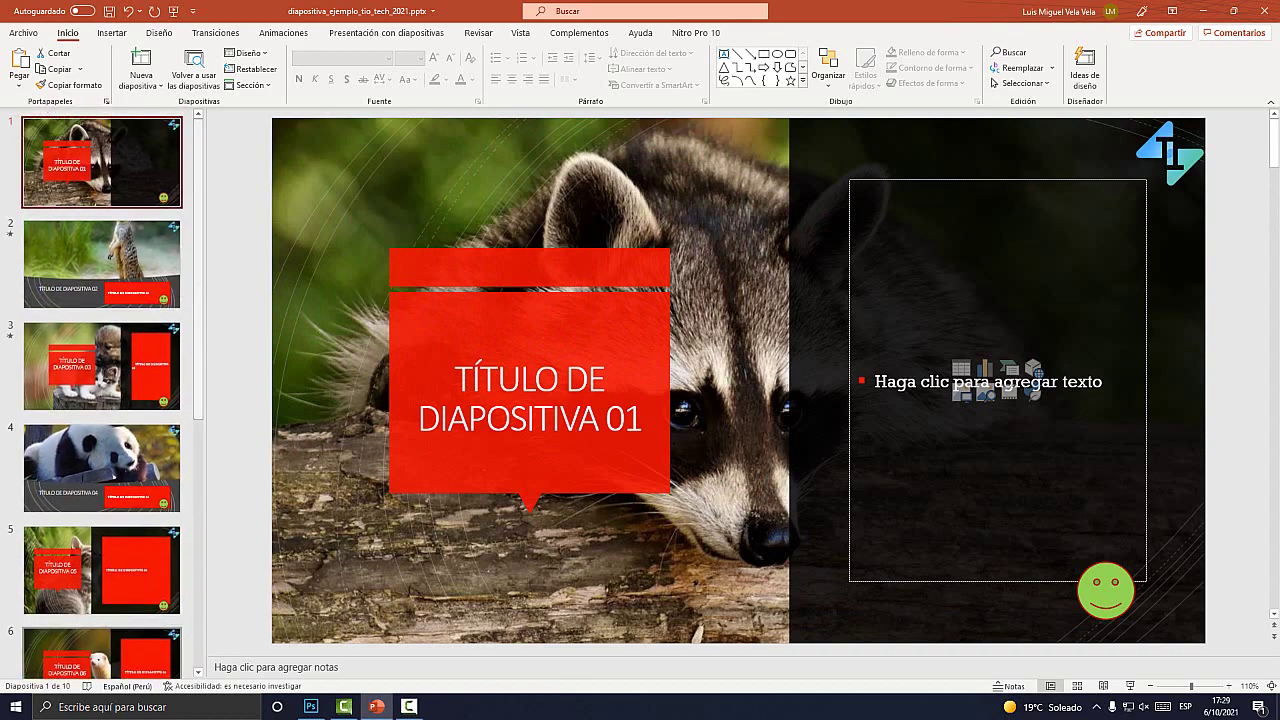
key("Down")
key("Down")
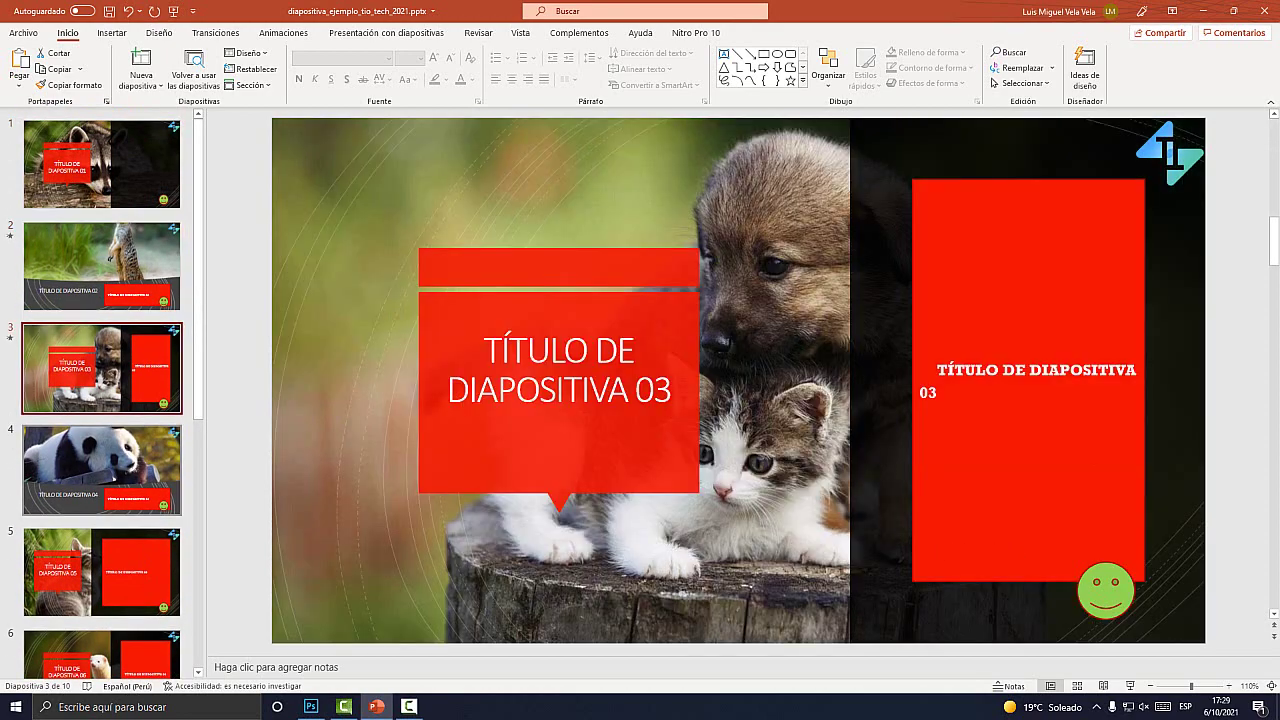
key("Down")
key("Down")
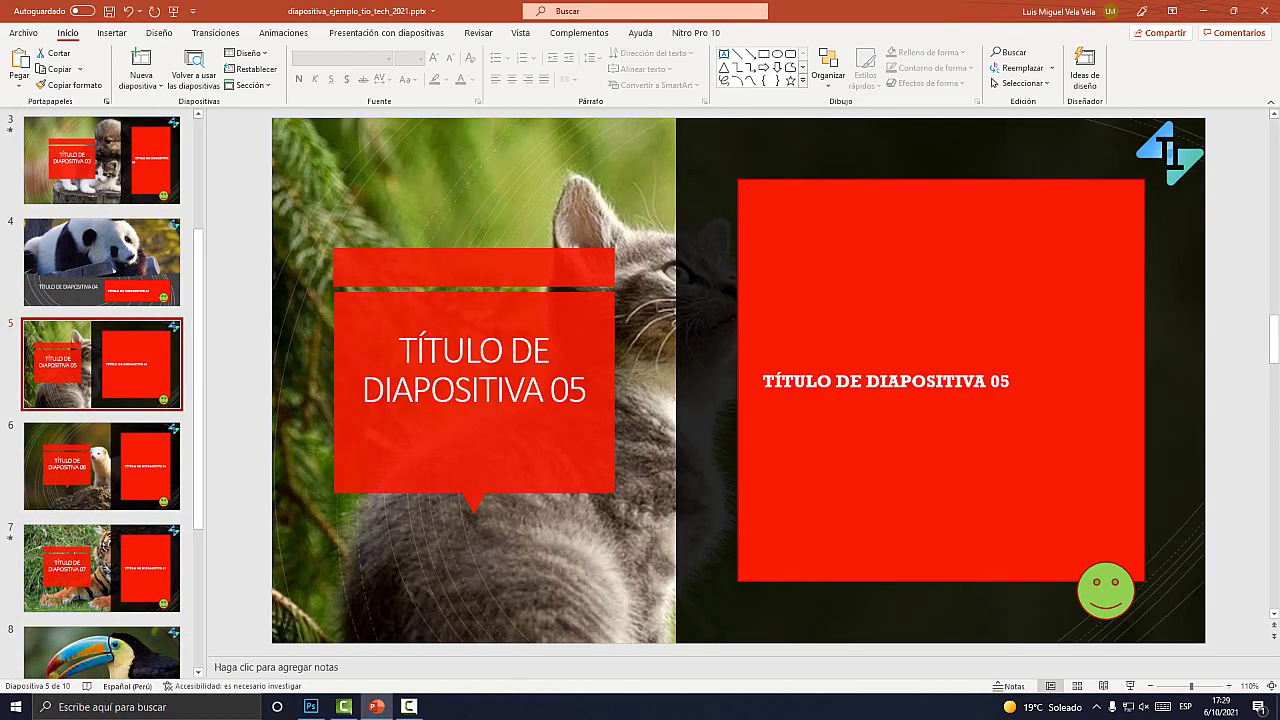
scroll(102, 392, "up", 3)
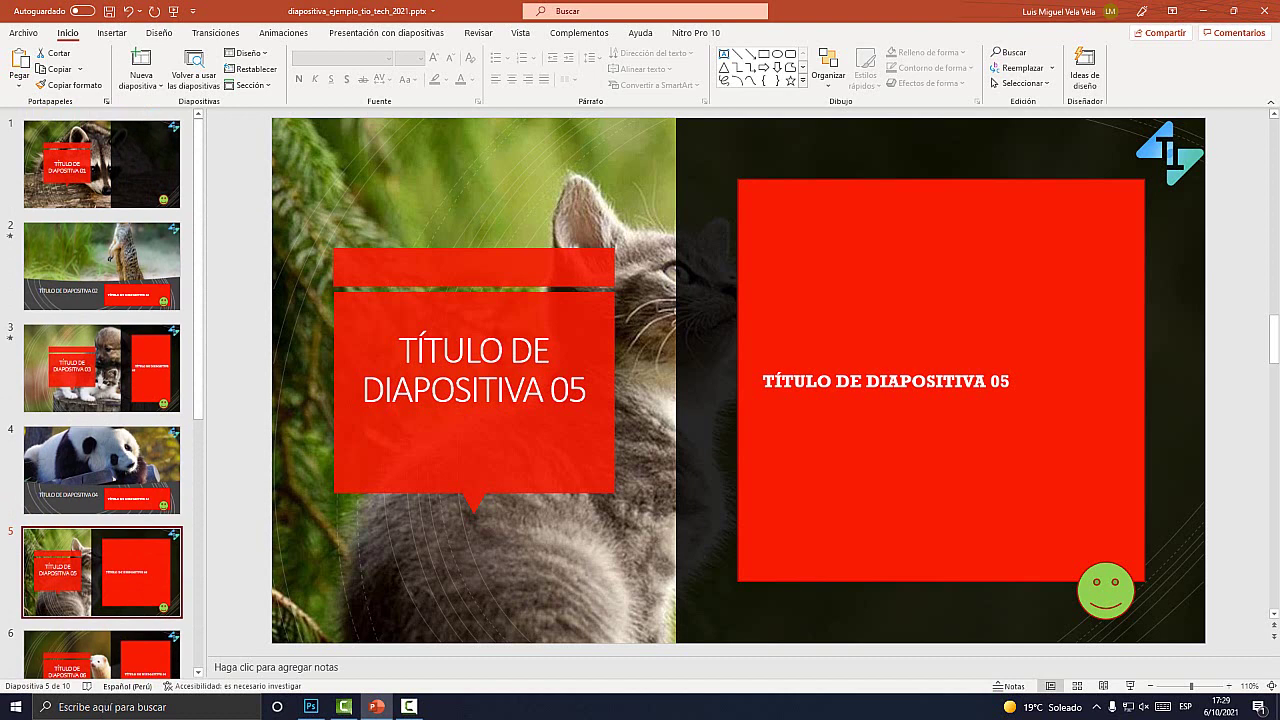
key("super+plus")
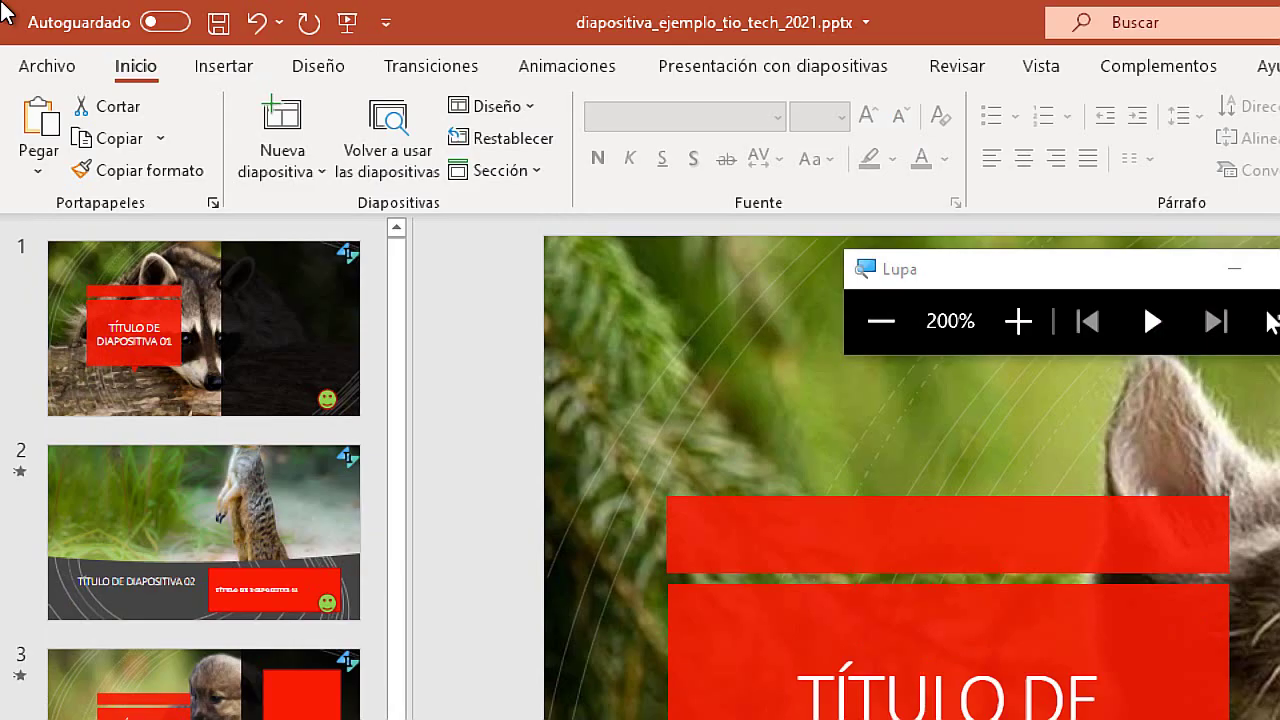
- Open the Archivo > Imprimir print preview, then return to normal editing
left_click(60, 78)
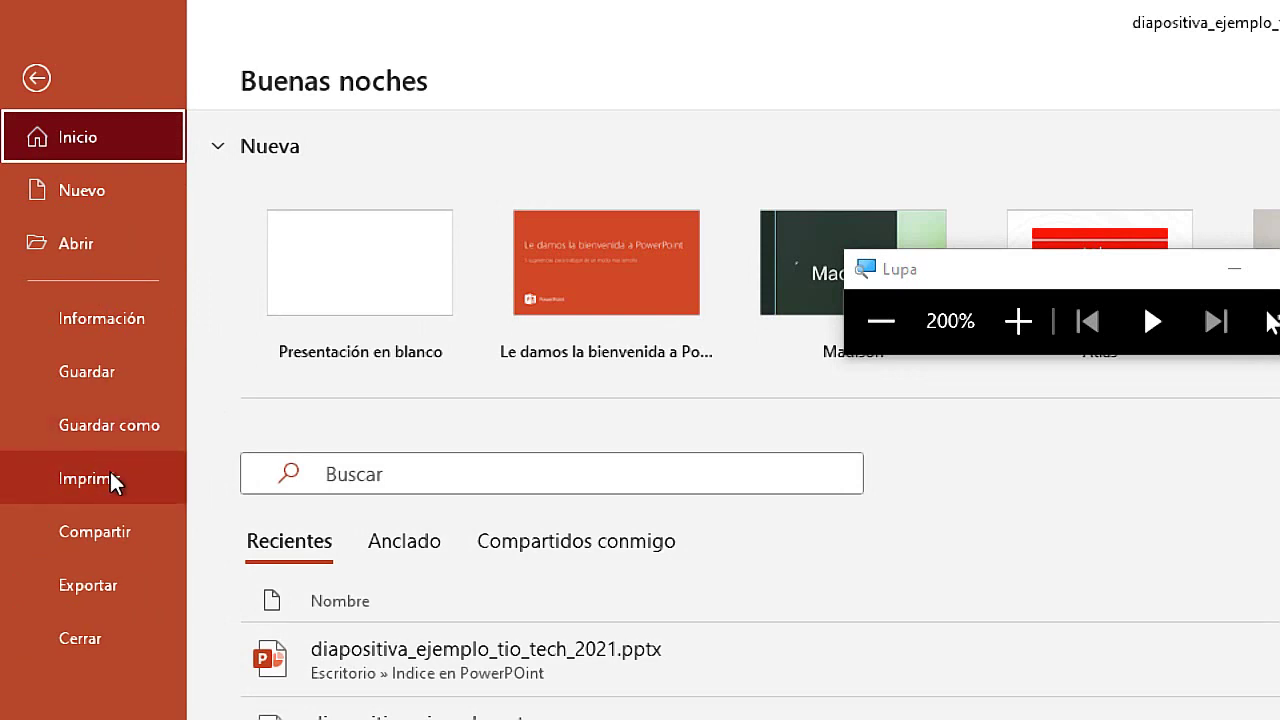
left_click(118, 482)
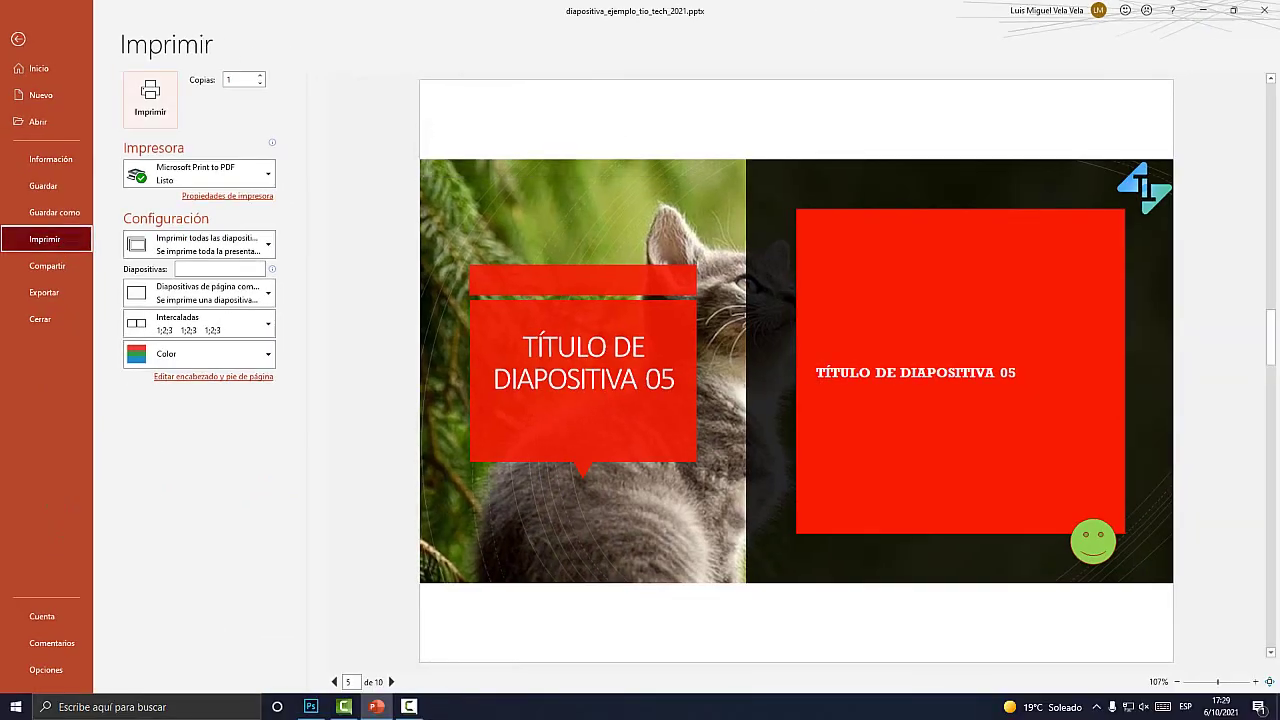
key("super+plus")
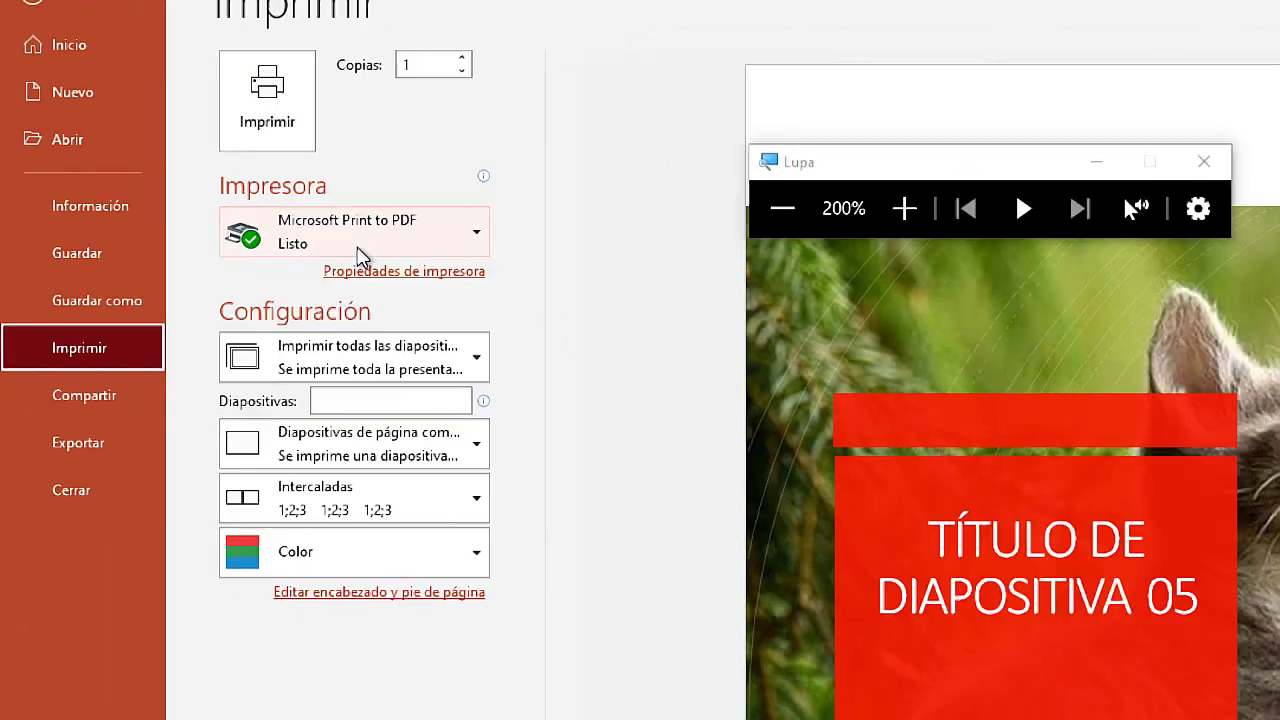
key("super+Escape")
key("Escape")
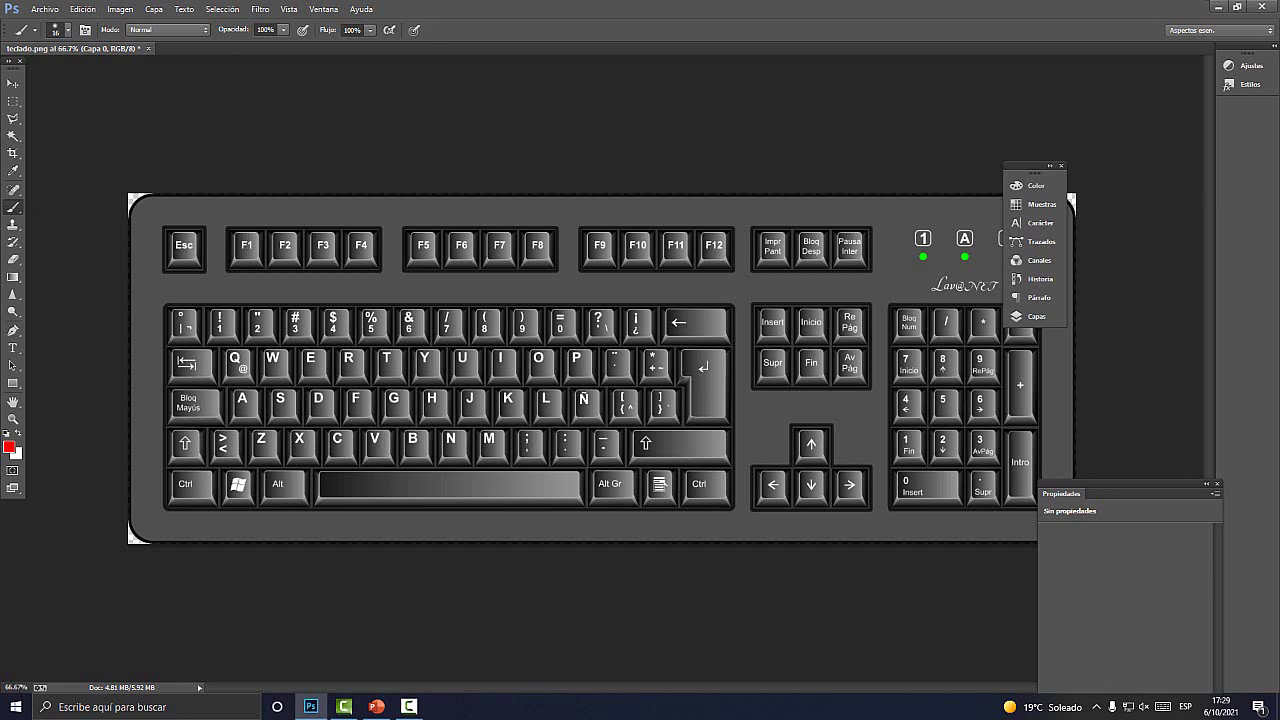
- Zoom the keyboard picture to 100% and circle the left Ctrl and P keys in red
key("ctrl+plus")
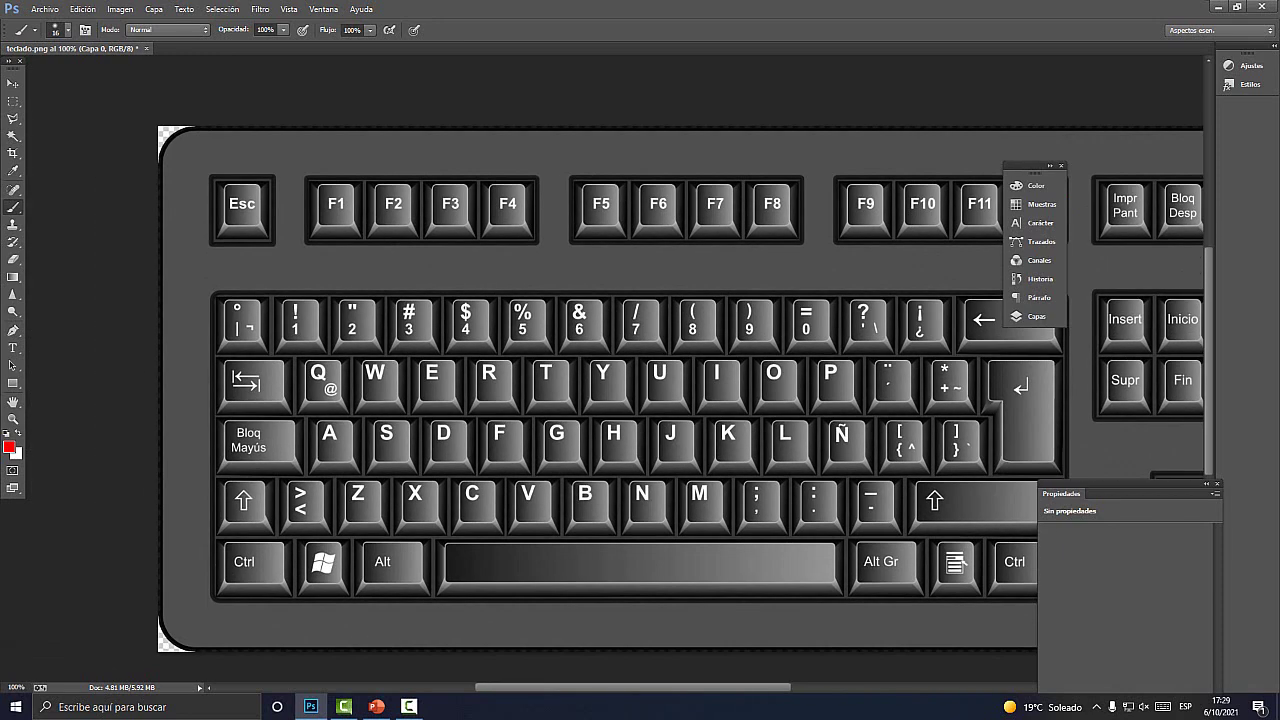
mouse_move(296, 547)
left_mouse_down()
mouse_move(197, 540)
mouse_move(266, 585)
mouse_move(292, 538)
left_mouse_up()
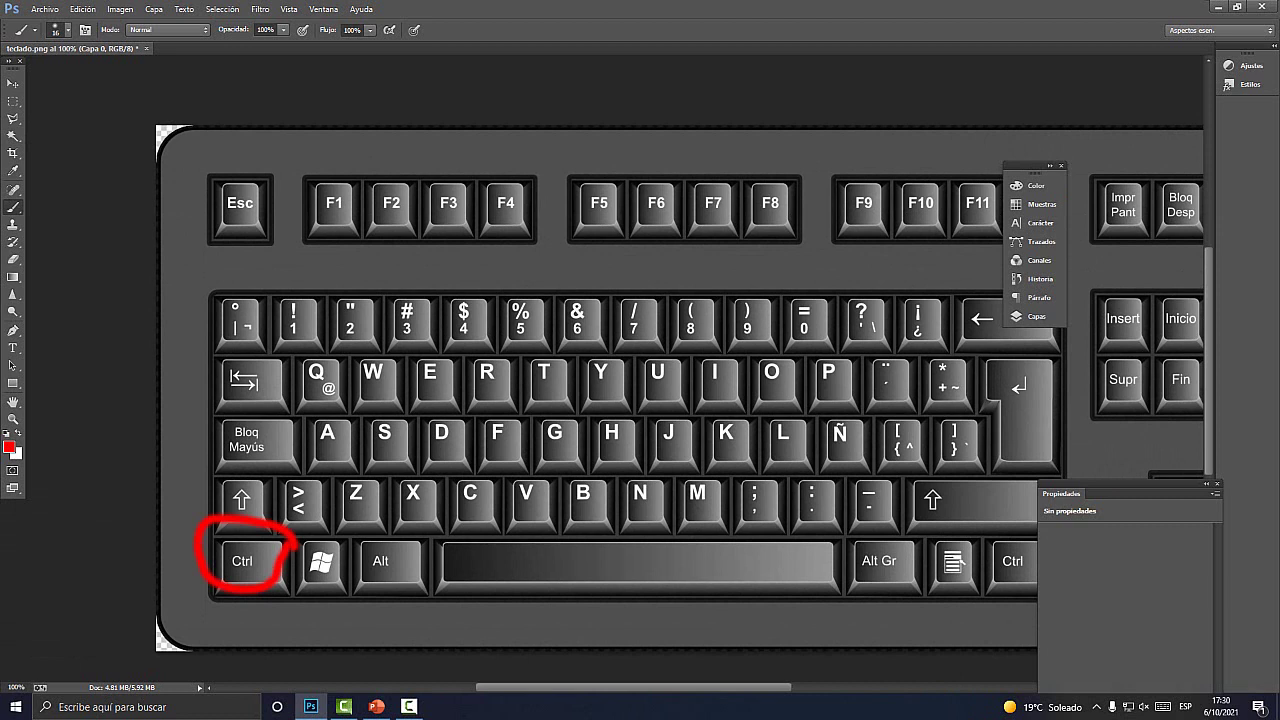
left_click_drag(848, 339, 867, 352)
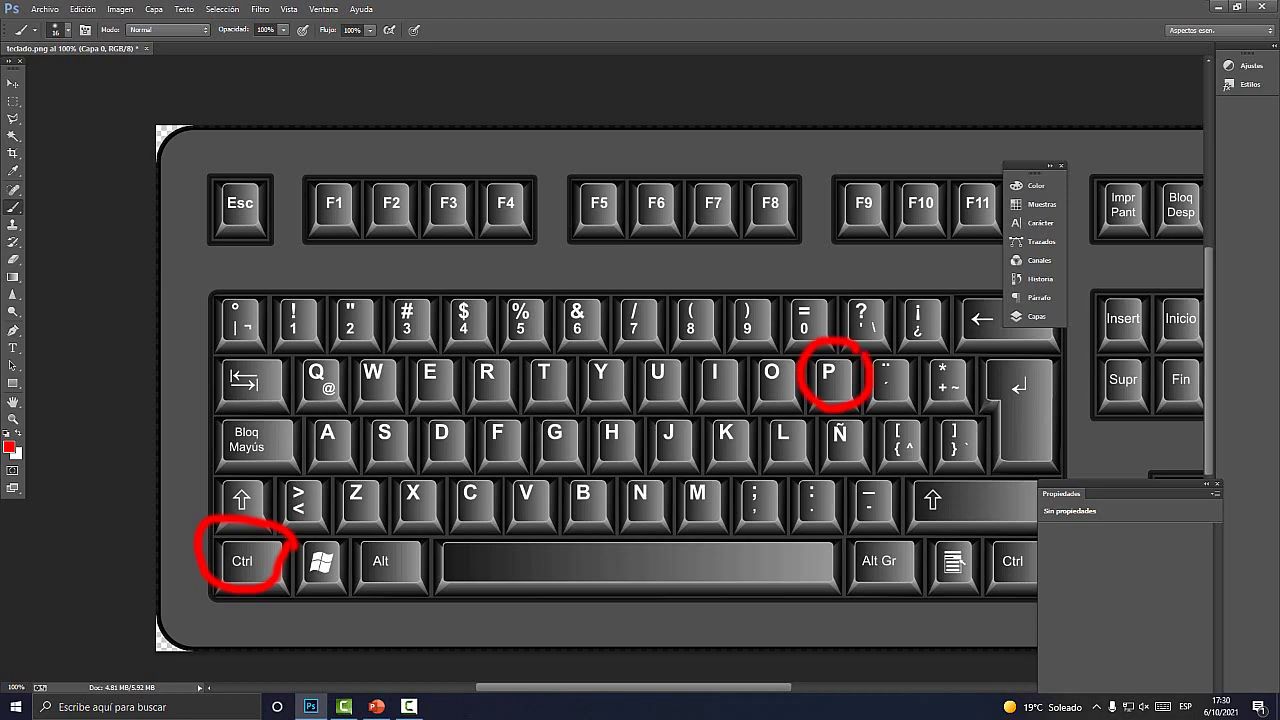
left_click(376, 706)
- Open the print settings with Ctrl+P and enter 1 in the preview page field
key("ctrl+p")
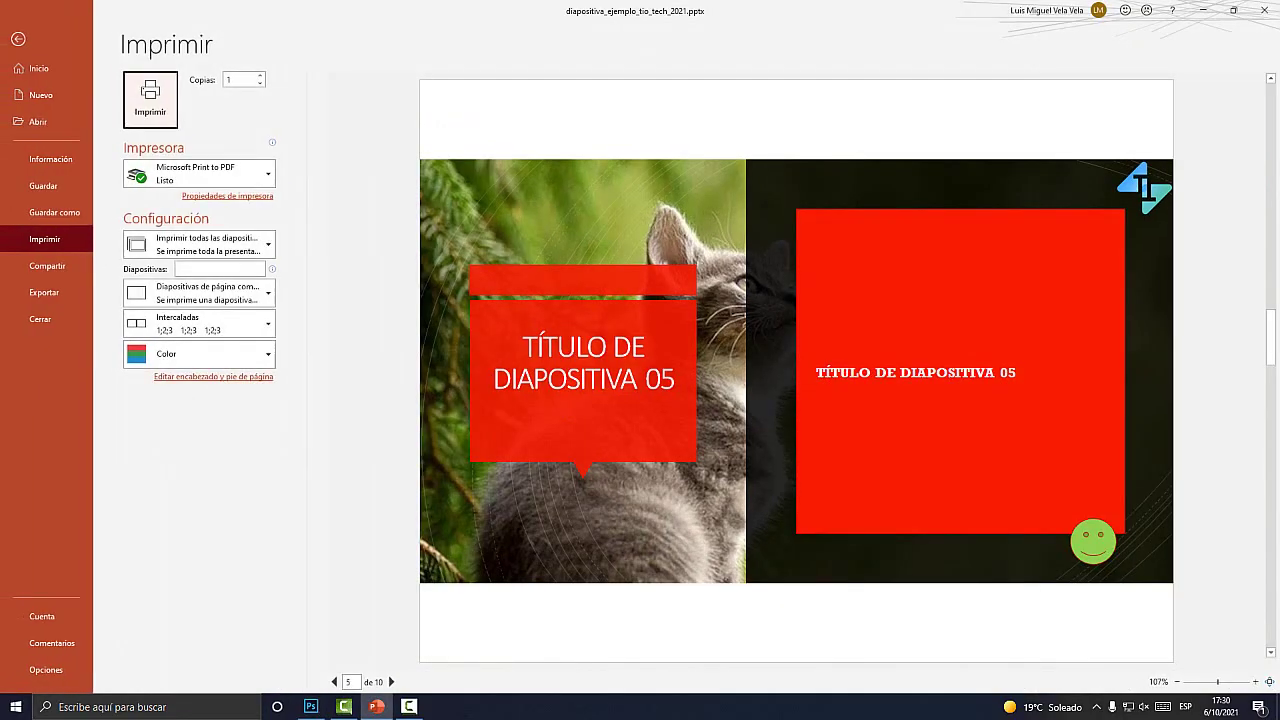
mouse_move(165, 178)
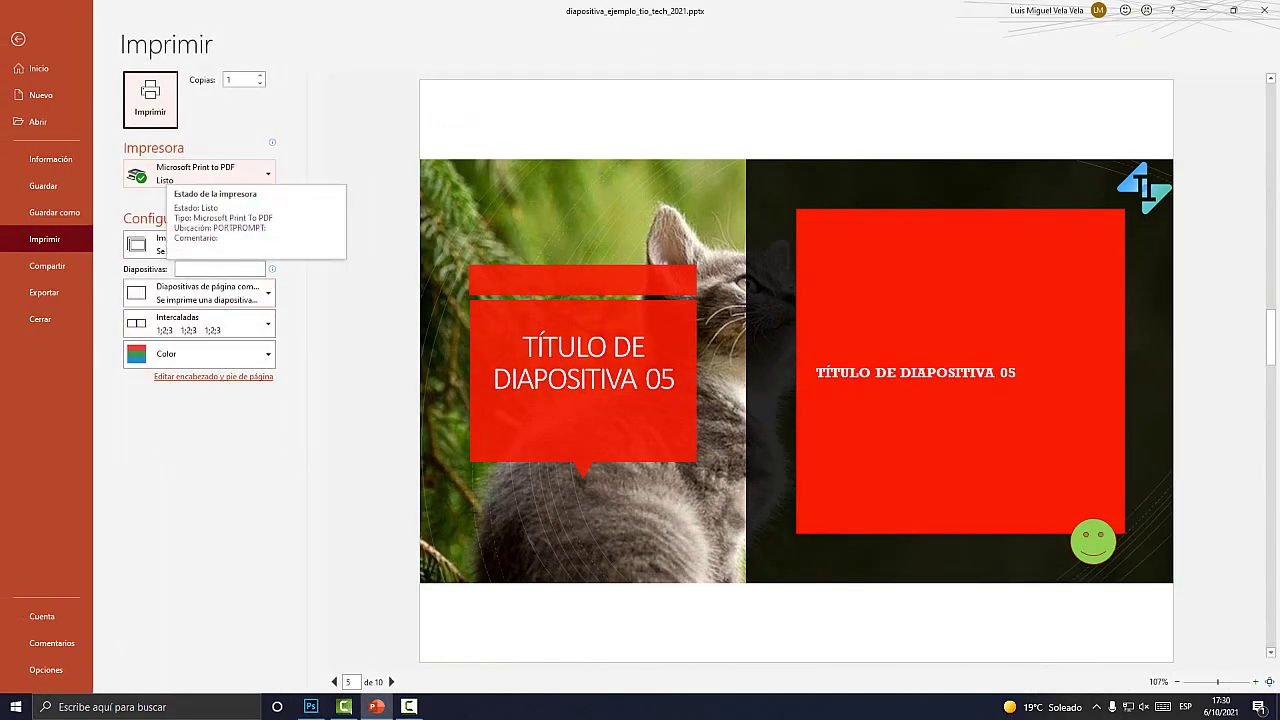
key("super+plus")
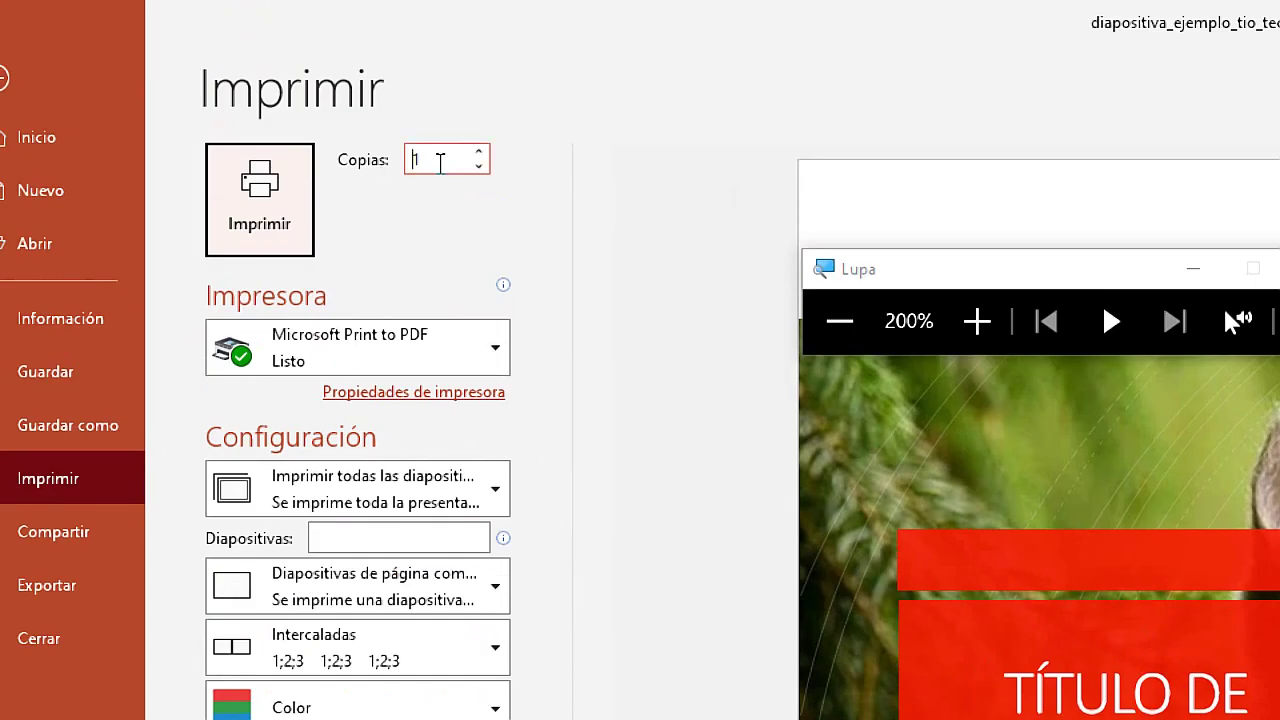
double_click(434, 160)
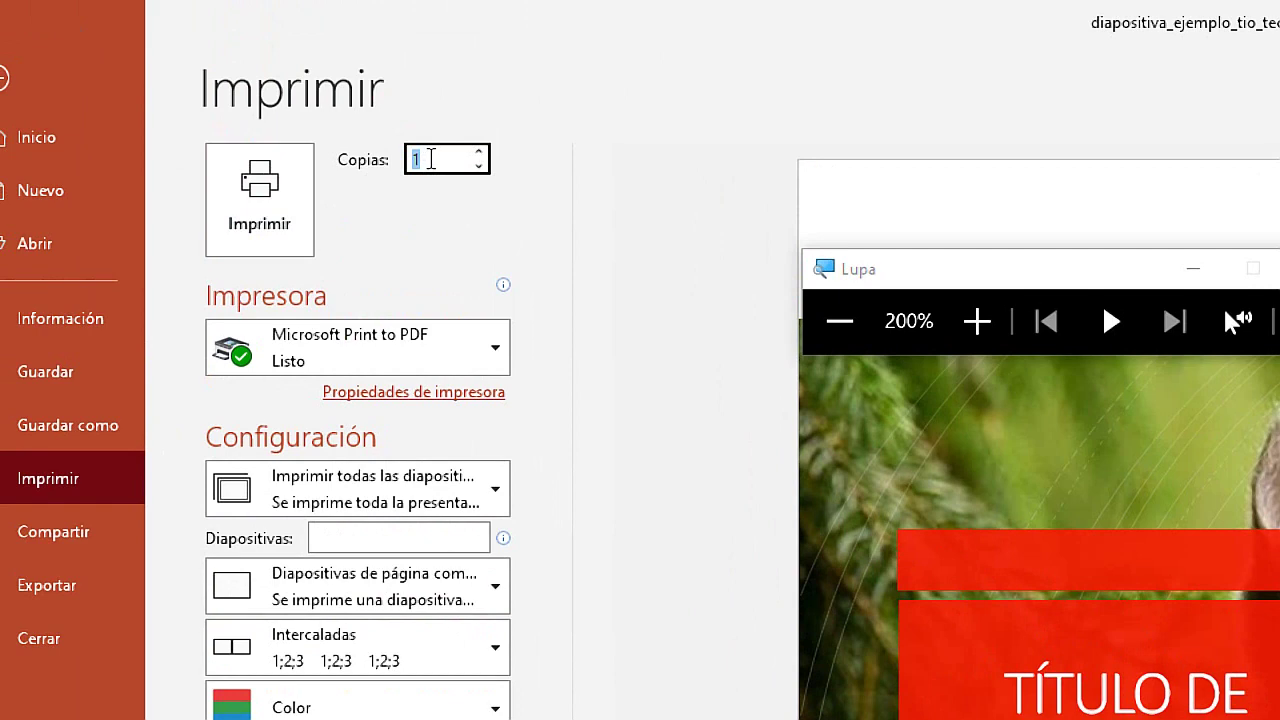
key("super+Escape")
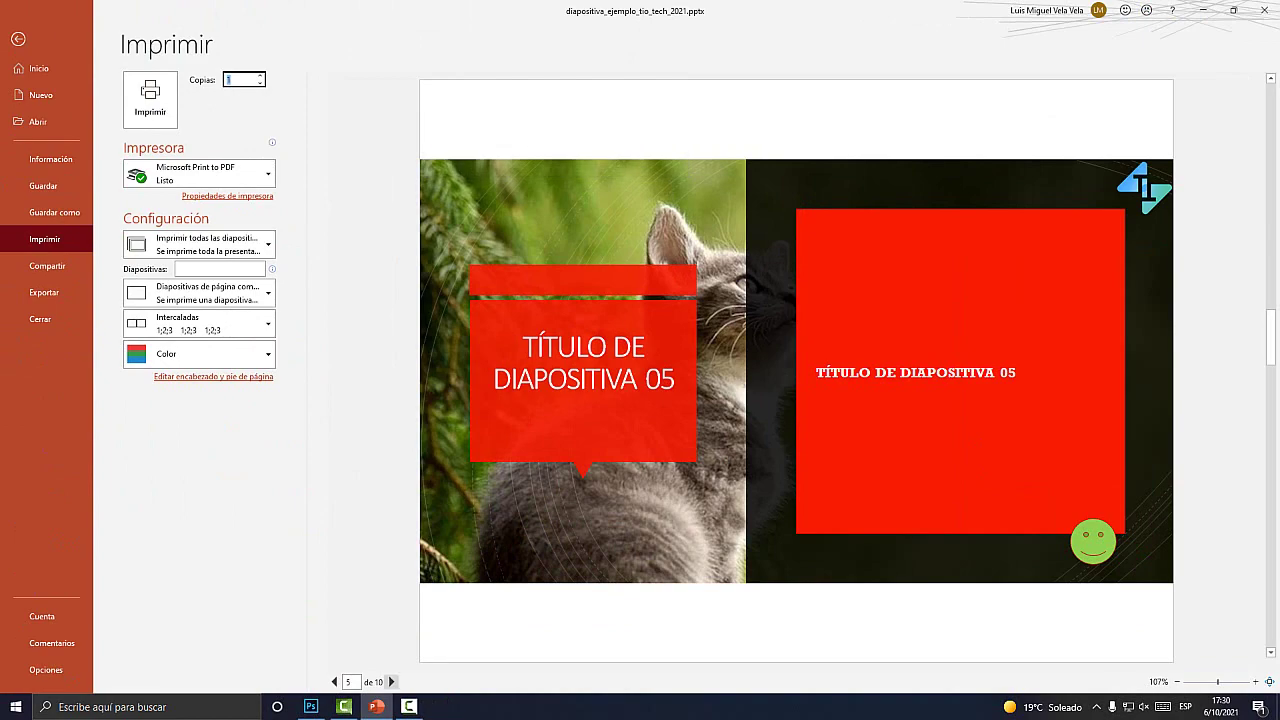
key("super+plus")
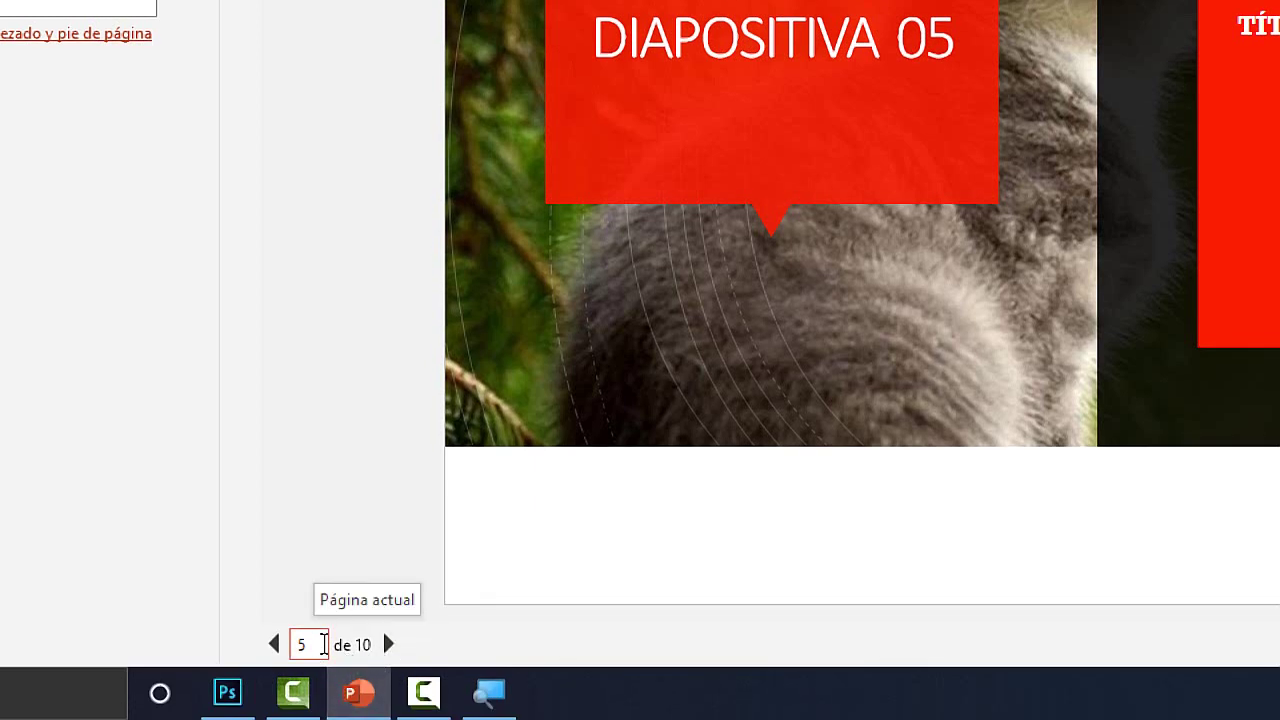
left_click(313, 645)
type("1")
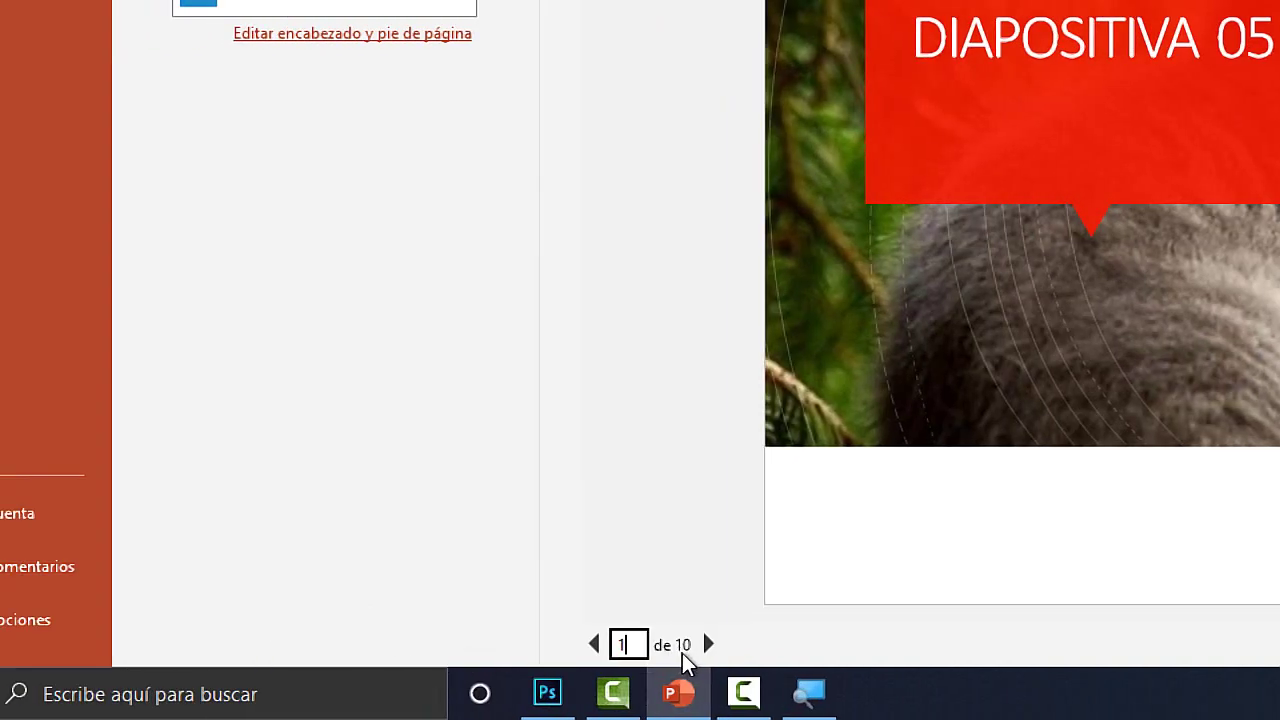
key("super+Escape")
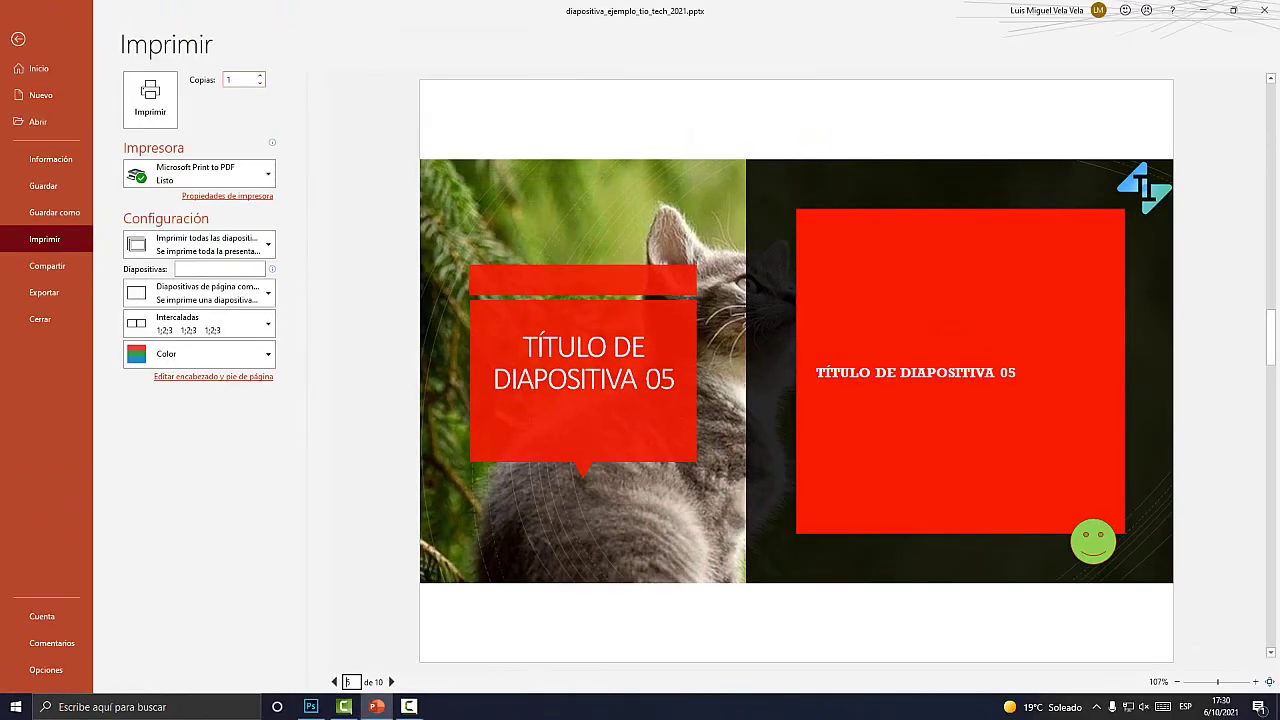
key("super+plus")
- Set the number of copies to 2 and show the list of available printers
left_click(238, 80)
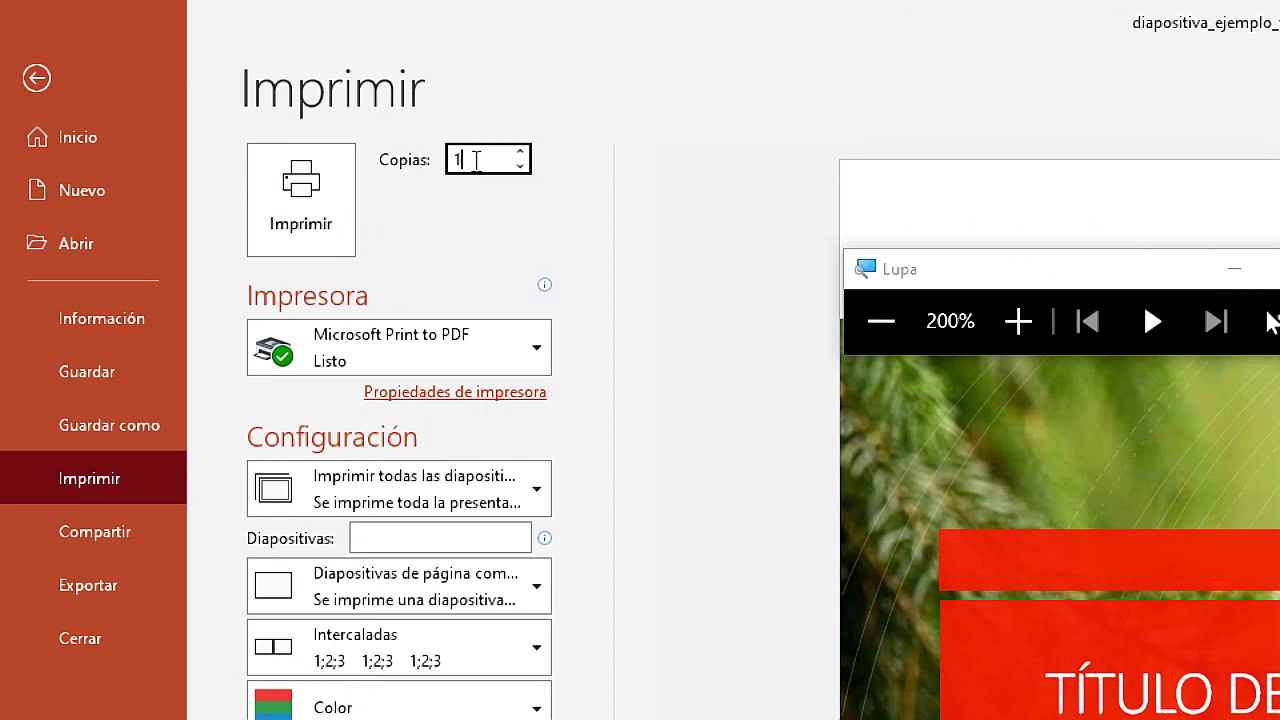
double_click(476, 160)
type("2")
key("super+Escape")
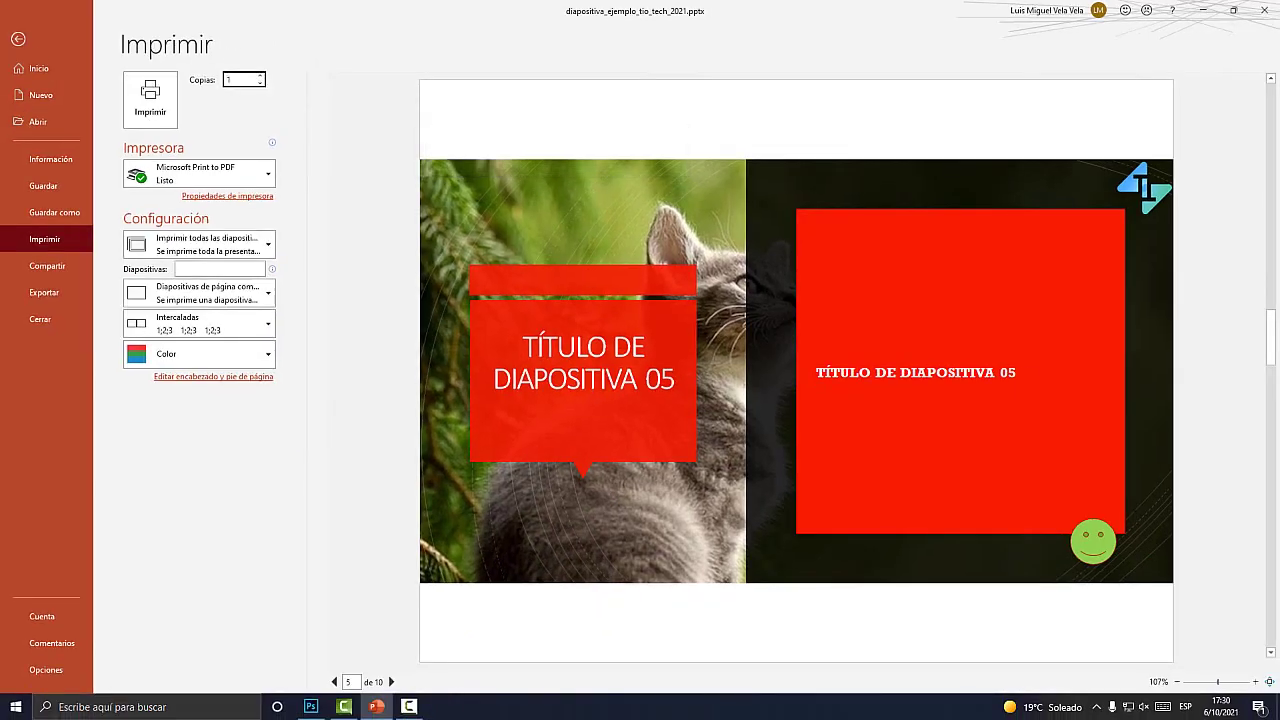
key("super+plus")
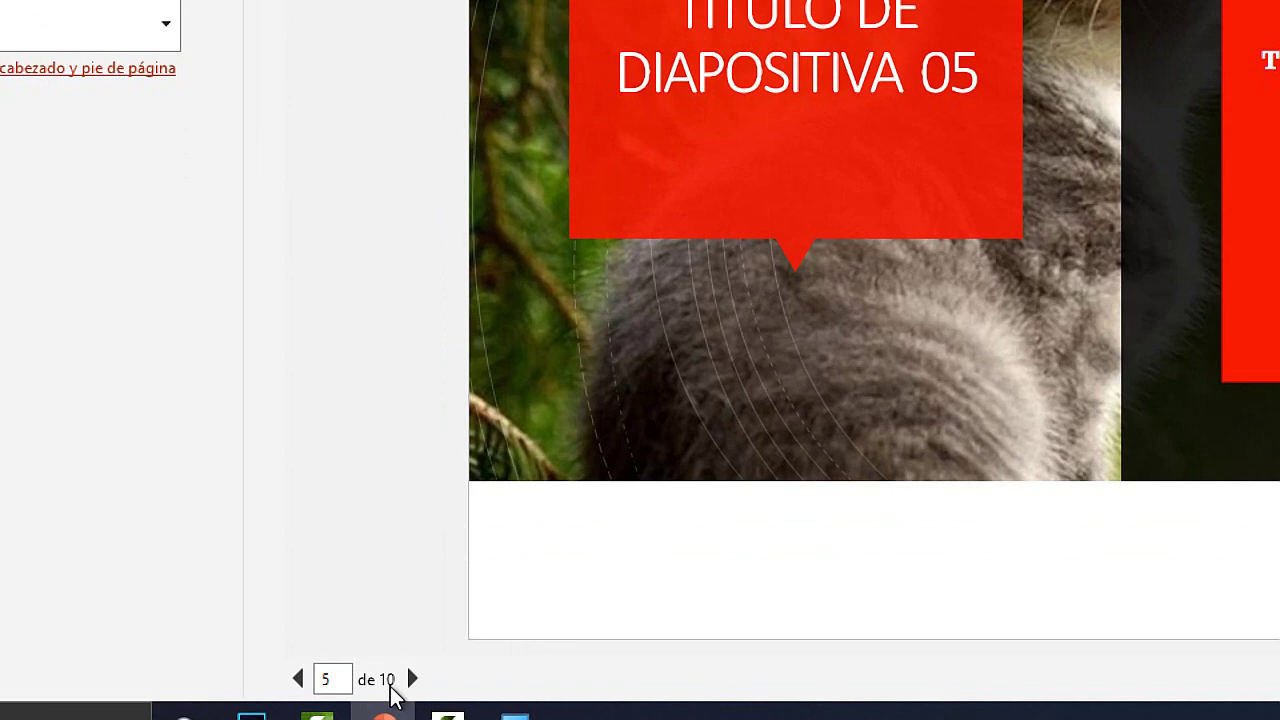
key("super+minus")
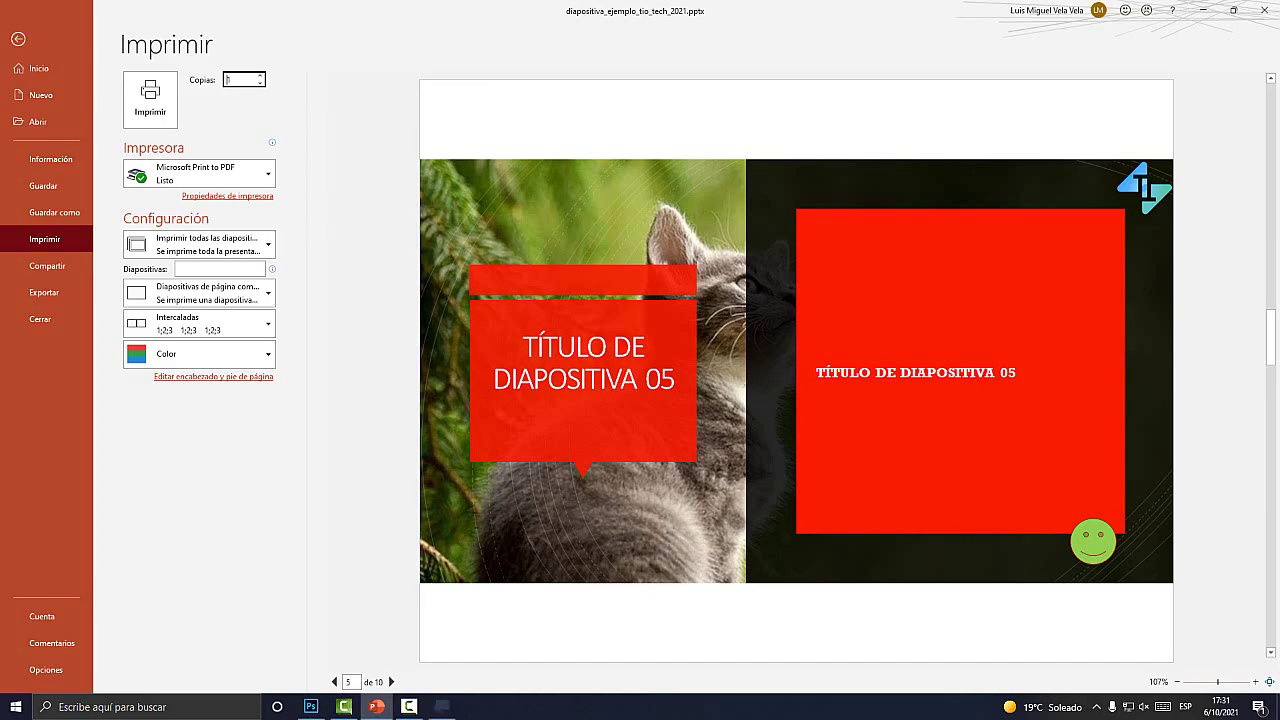
key("super+plus")
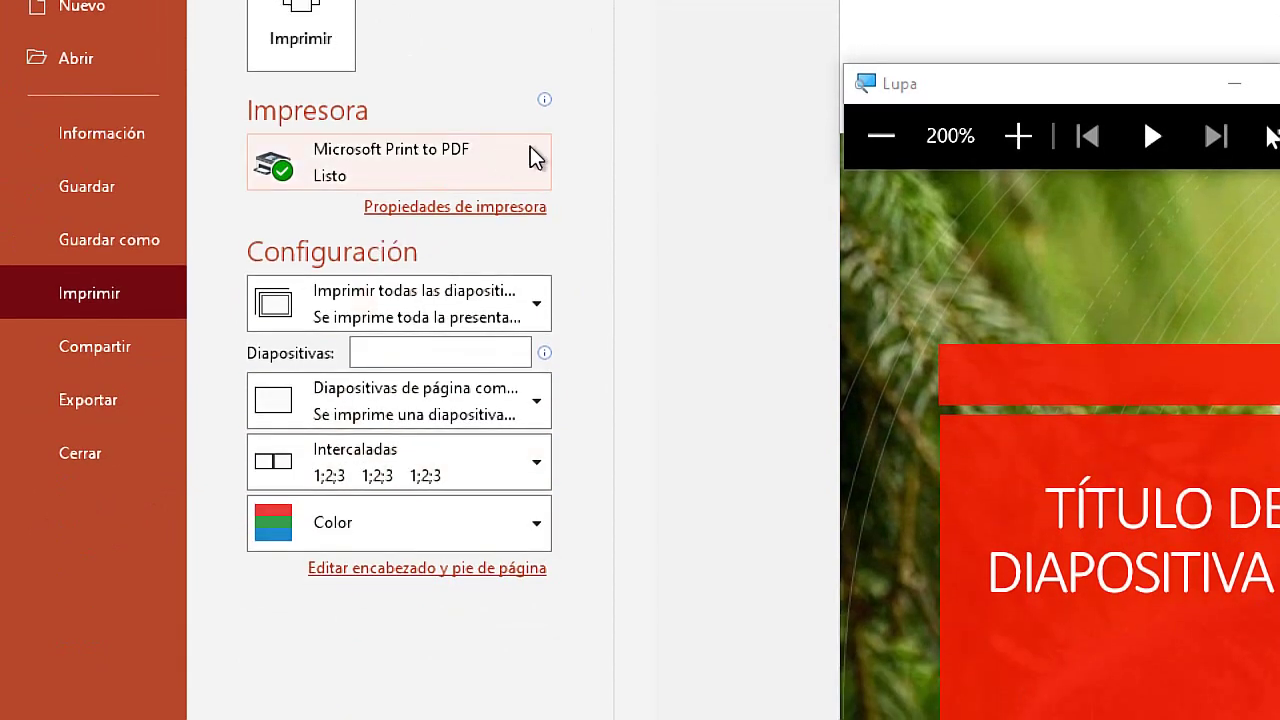
left_click(533, 309)
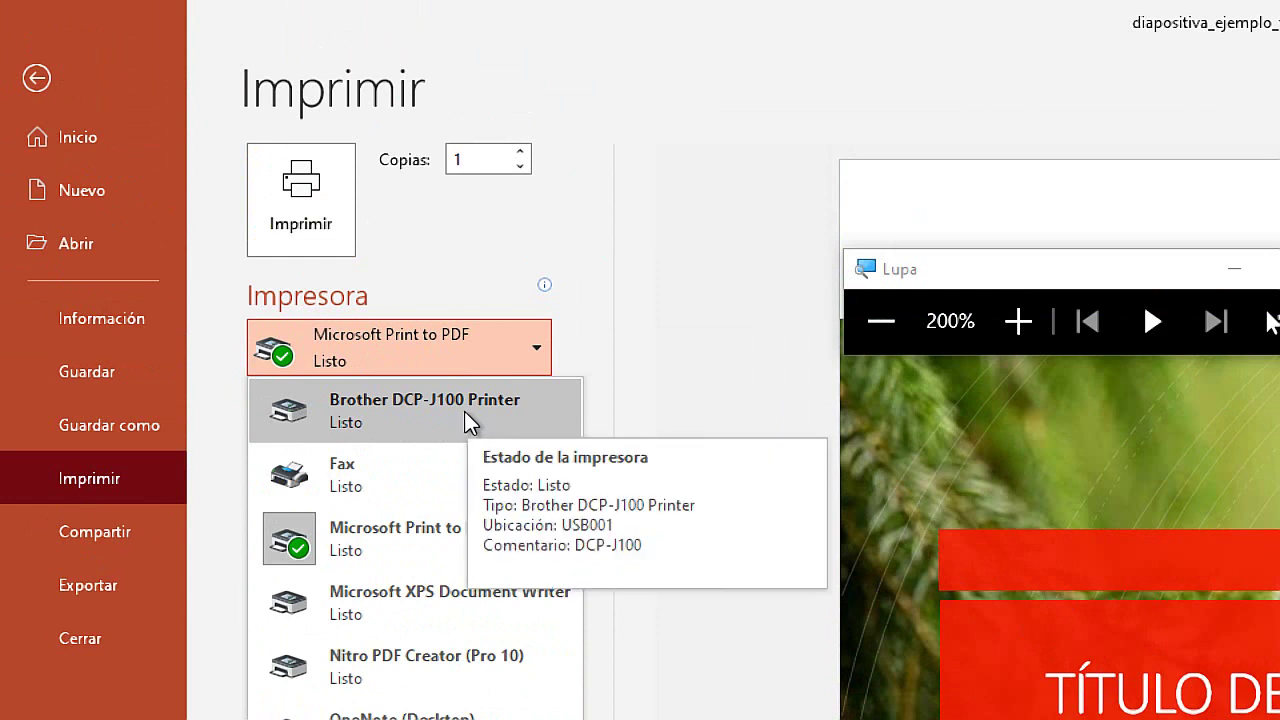
- Choose Brother DCP-J100 Printer from the Impresora list
left_click(516, 400)
left_click(527, 358)
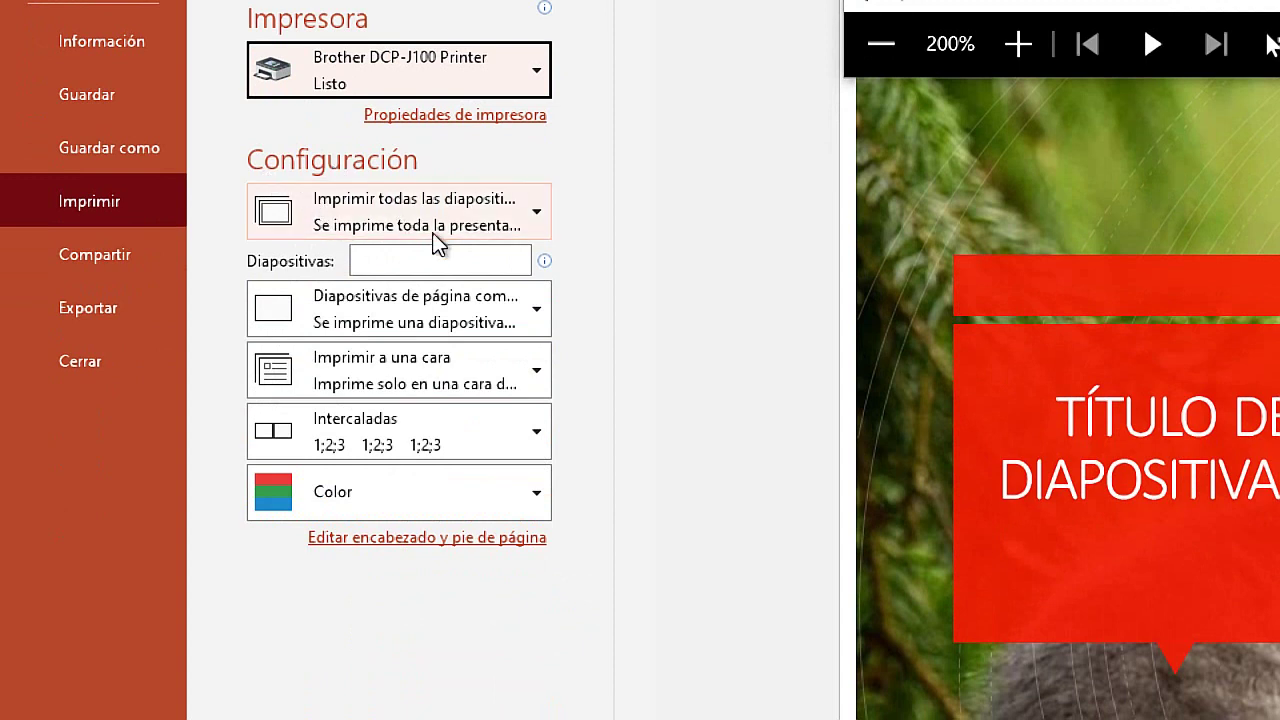
- Enter the custom slide range 1;3;10 in the Diapositivas box
left_click(518, 216)
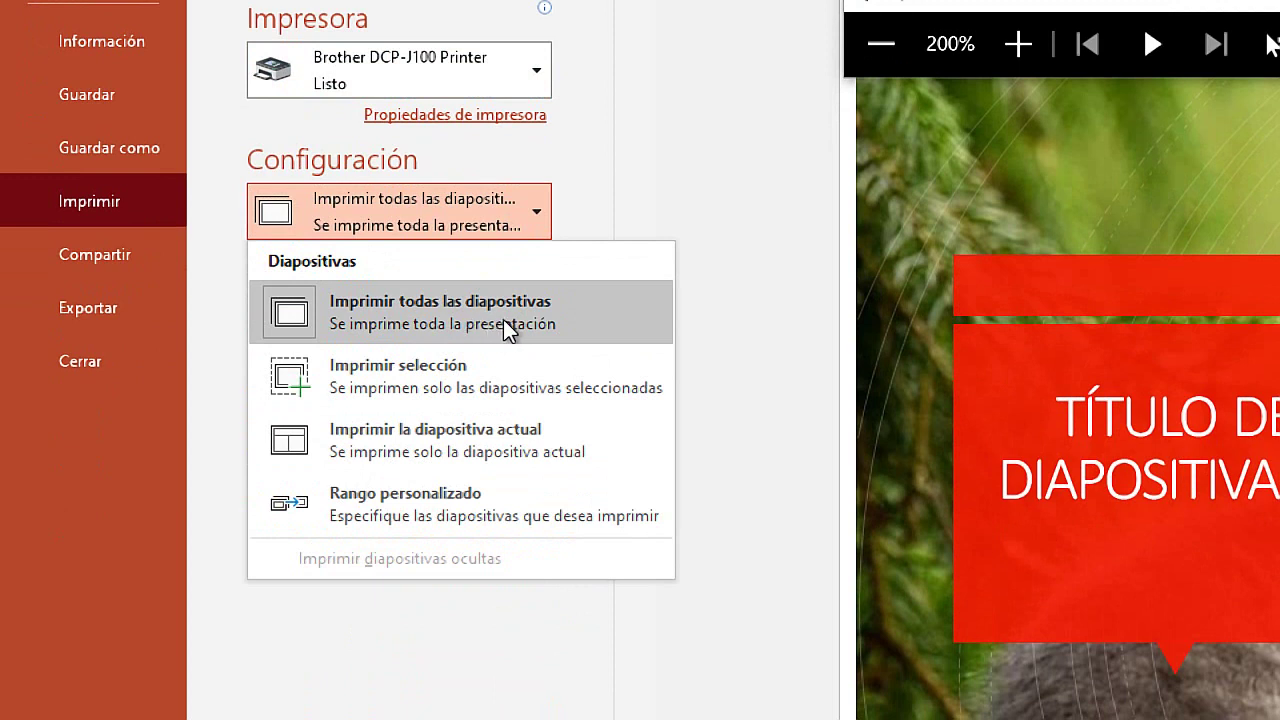
left_click(557, 331)
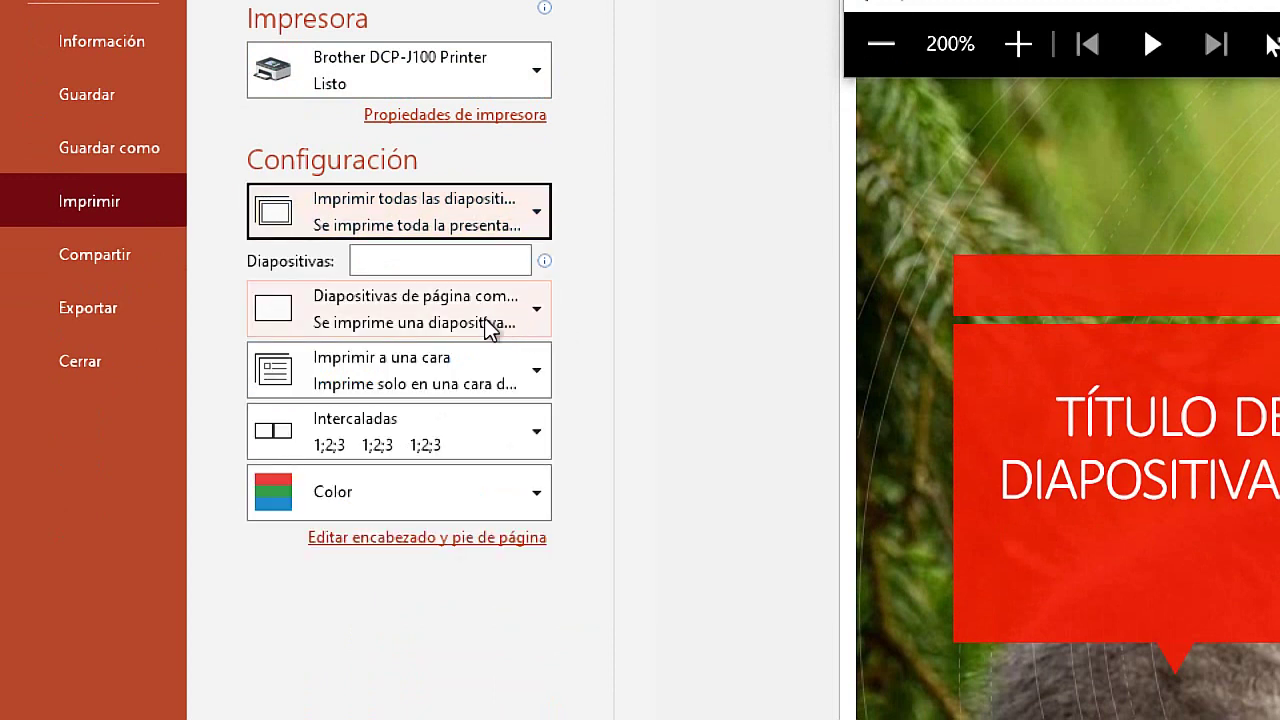
left_click(449, 262)
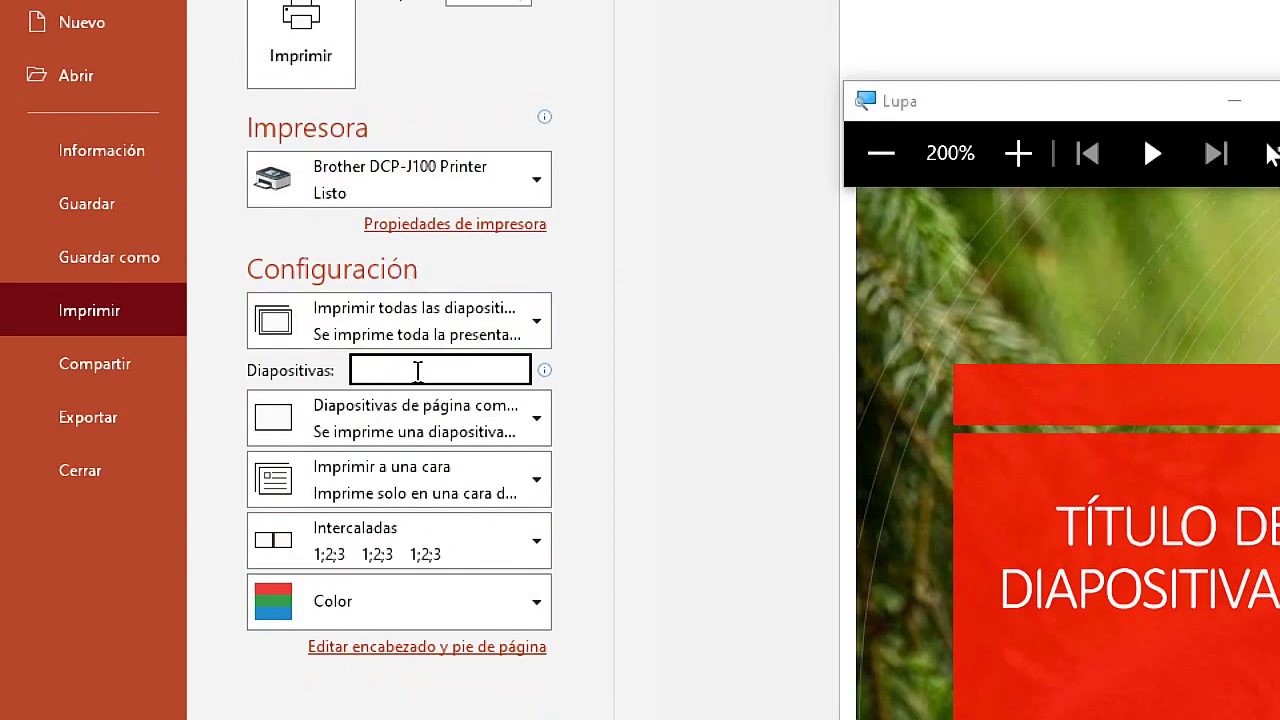
mouse_move(412, 370)
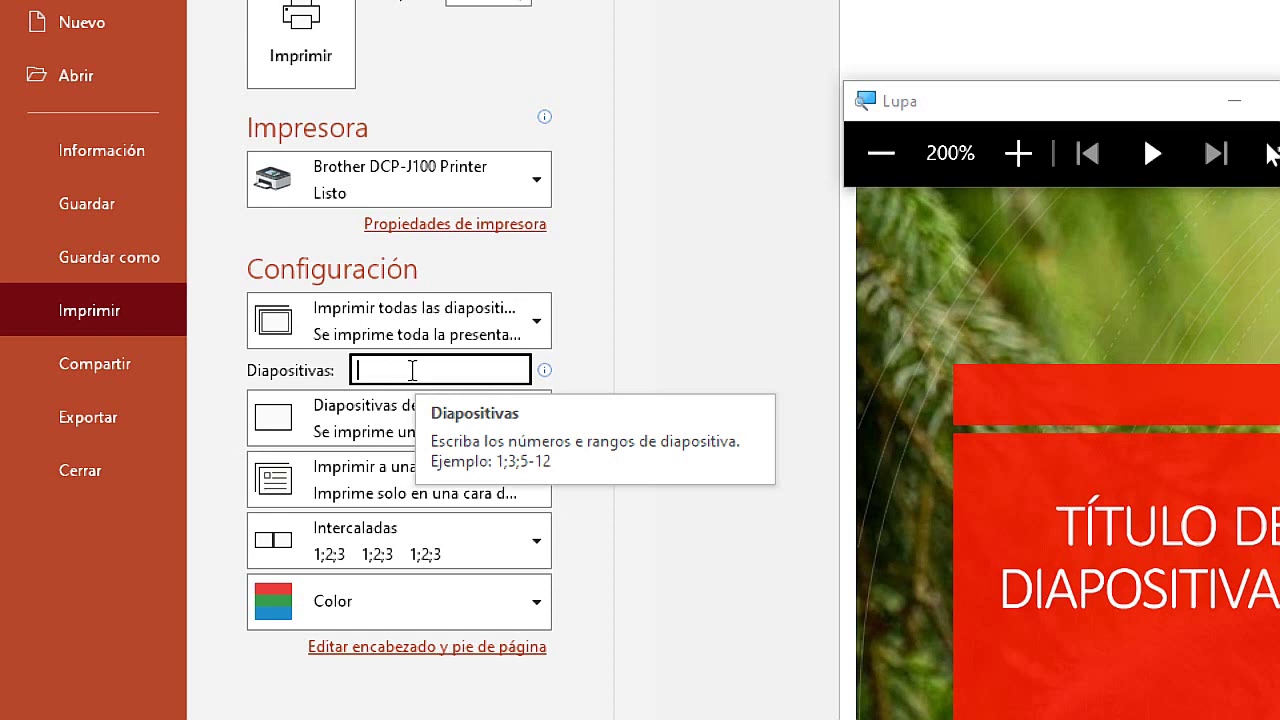
type("1")
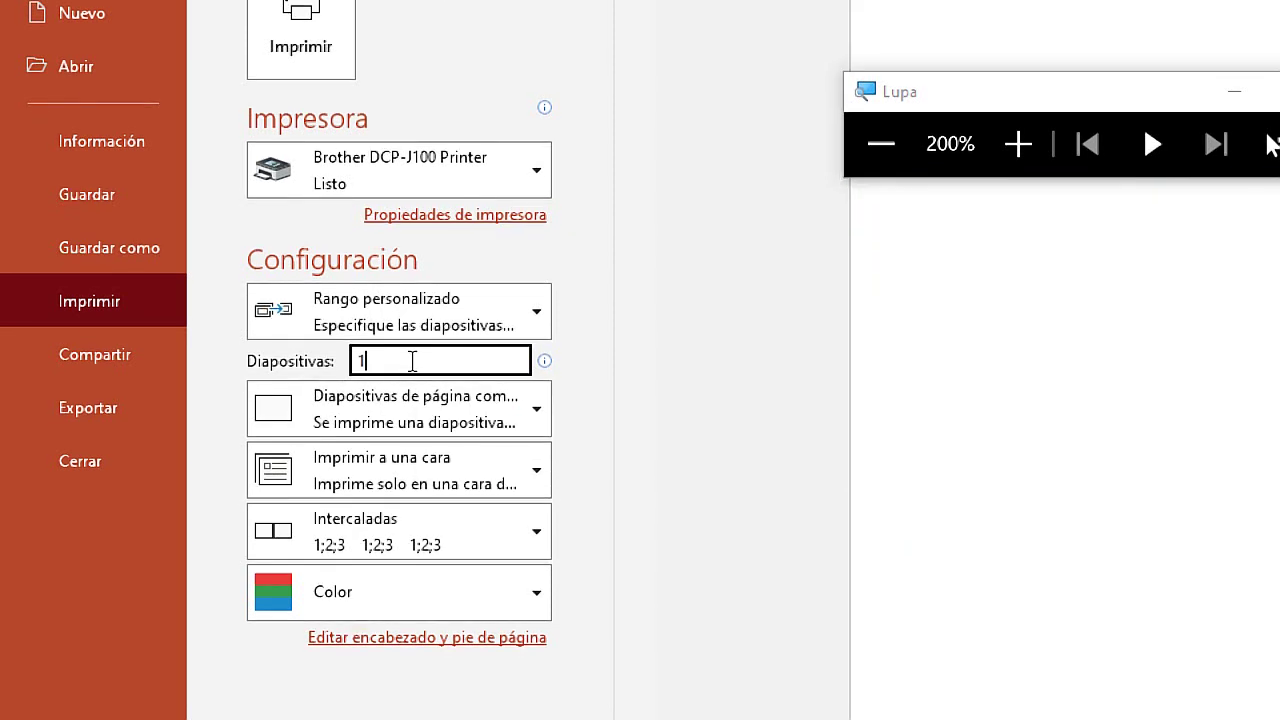
type(";")
type("3;")
type("10")
- Clear the custom slide range and page forward through the full-deck preview
double_click(361, 360)
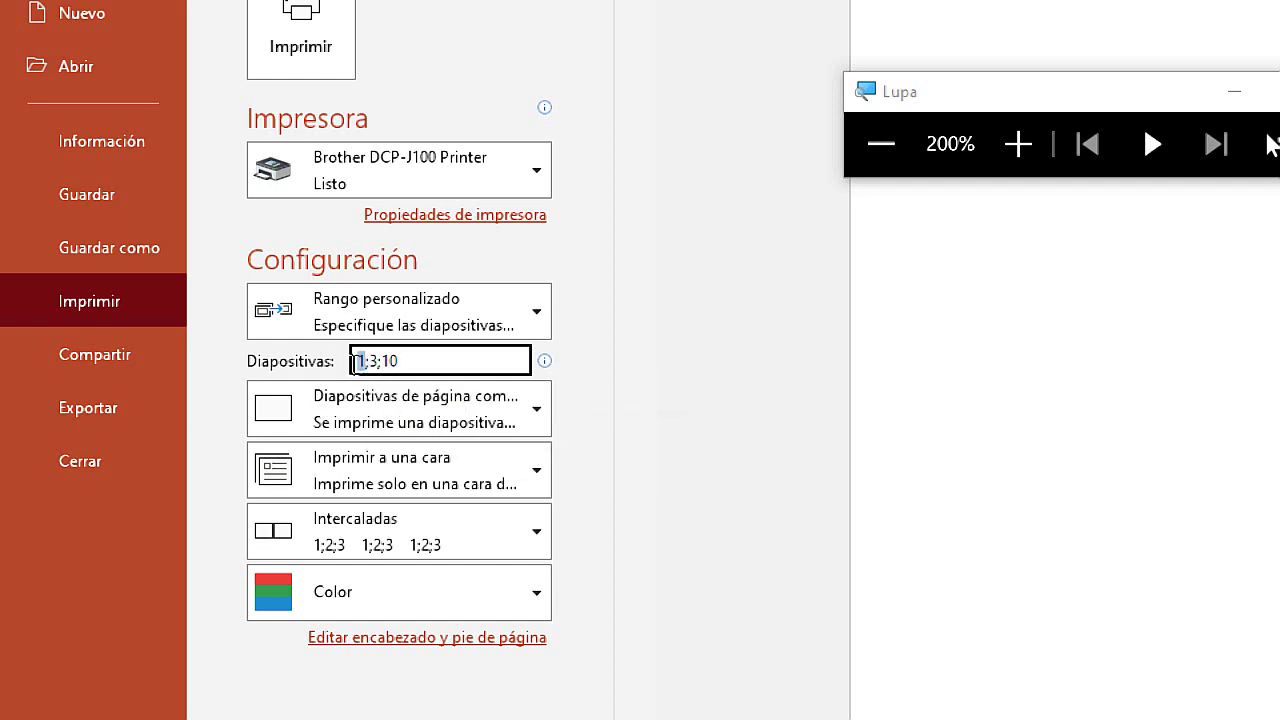
left_click(371, 362)
left_click(415, 361)
left_click(363, 361)
double_click(363, 361)
key("super+Escape")
key("ctrl+a")
key("BackSpace")
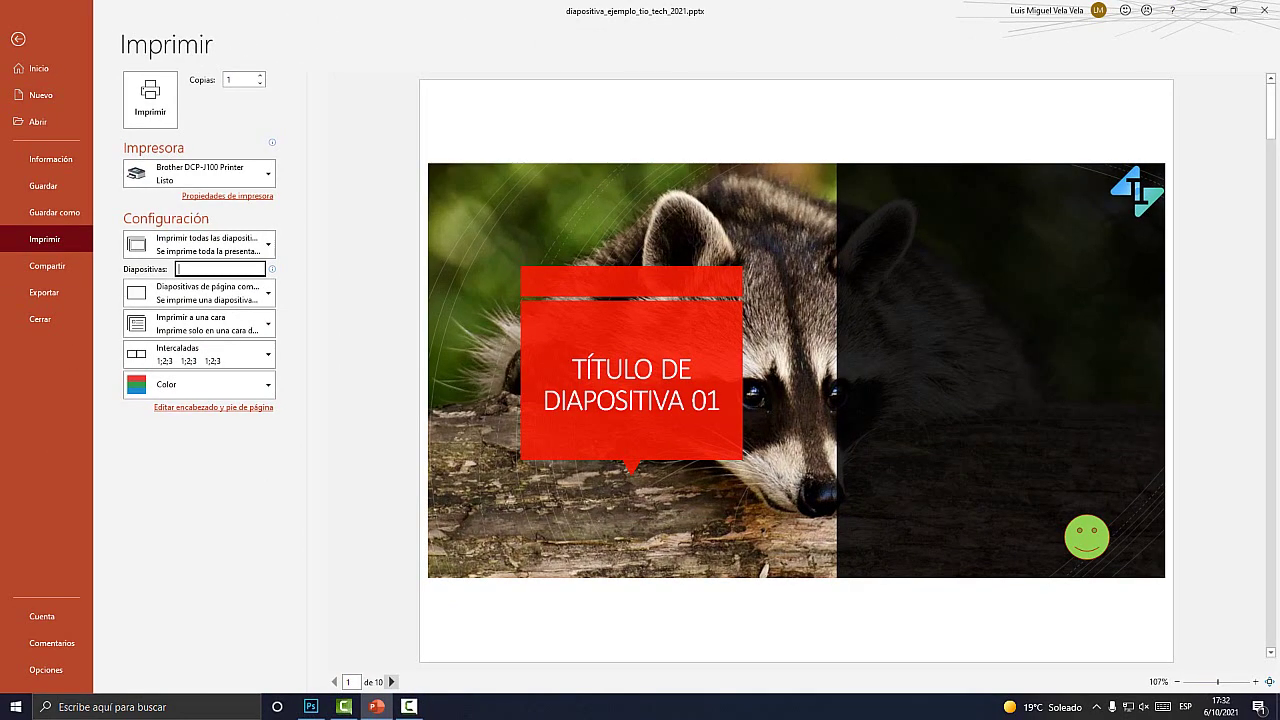
key("super+plus")
left_click(391, 681)
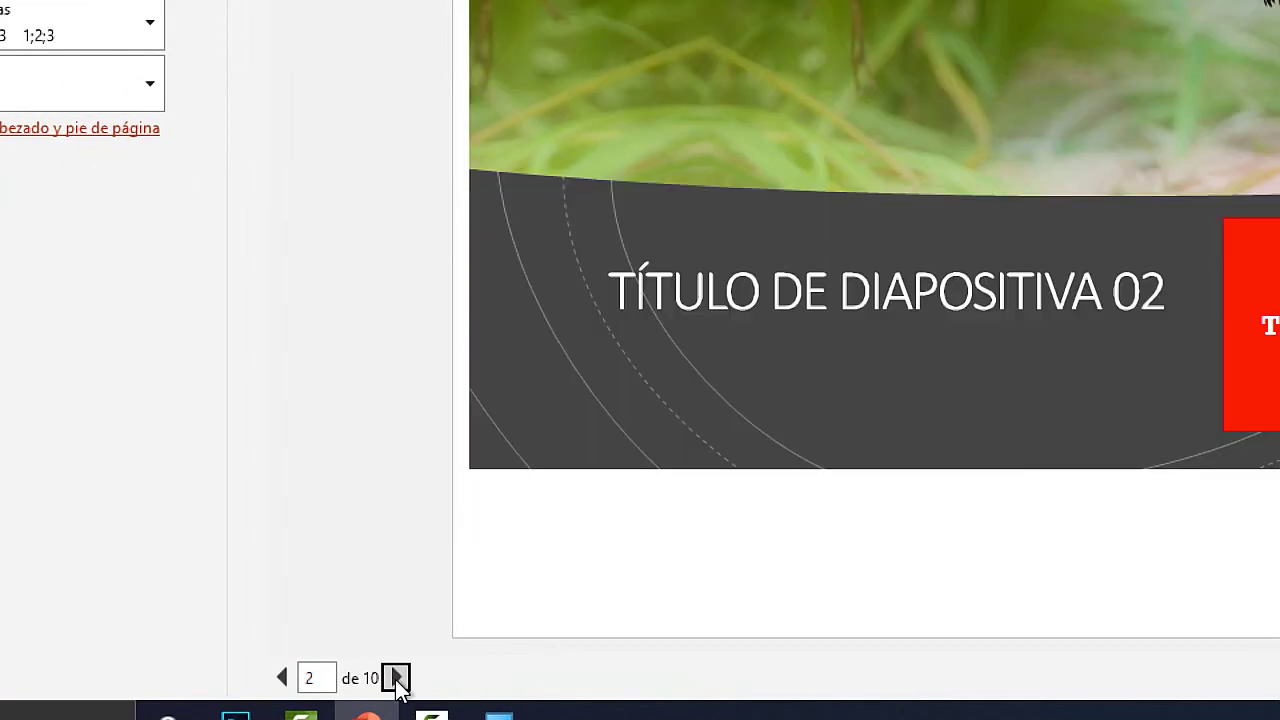
left_click(397, 680)
left_click(397, 680)
left_click(397, 680)
left_click(397, 680)
key("super+Escape")
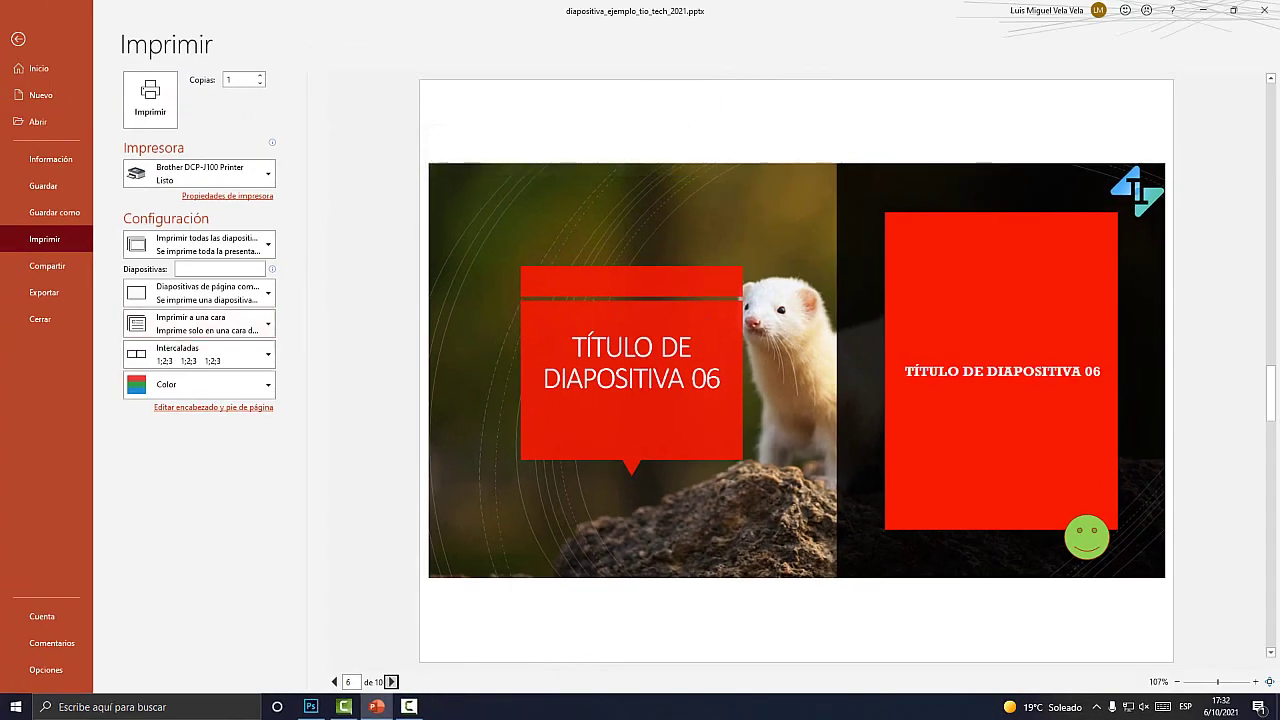
- Apply the 1;3;10 range and review its three preview pages: slides 1, 3 and 10
left_click(220, 269)
type("1;3;10")
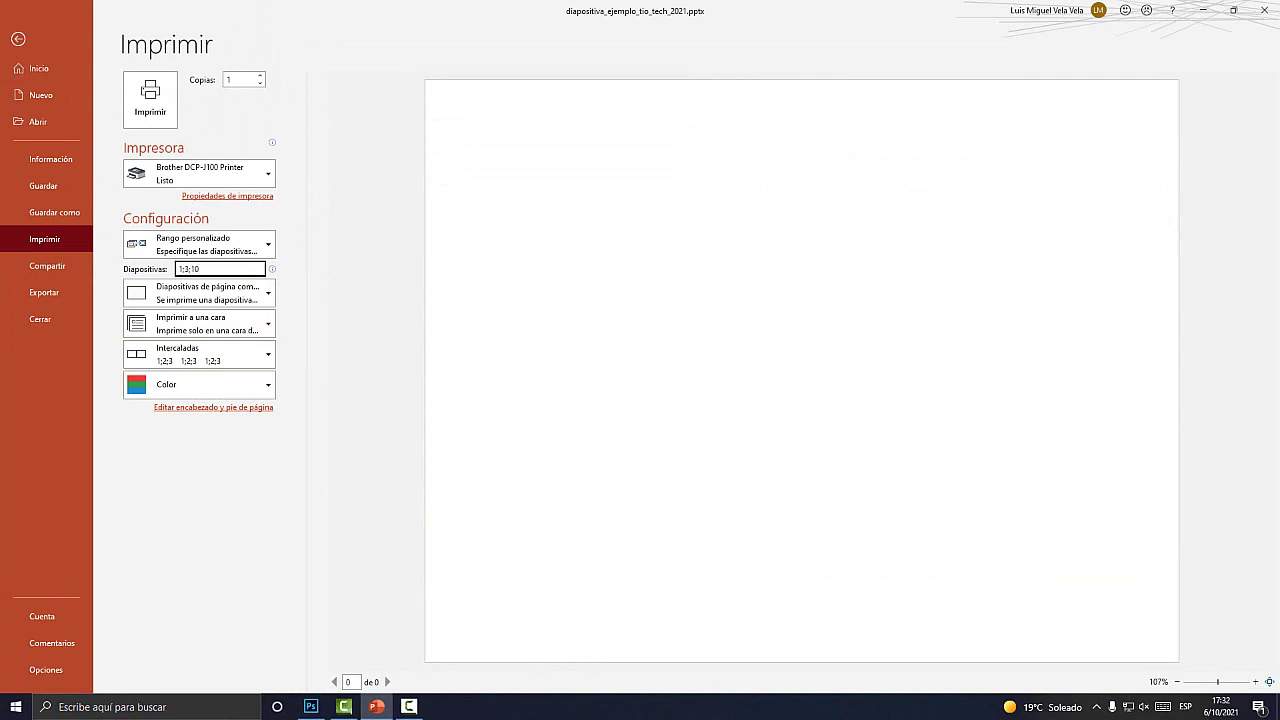
key("Return")
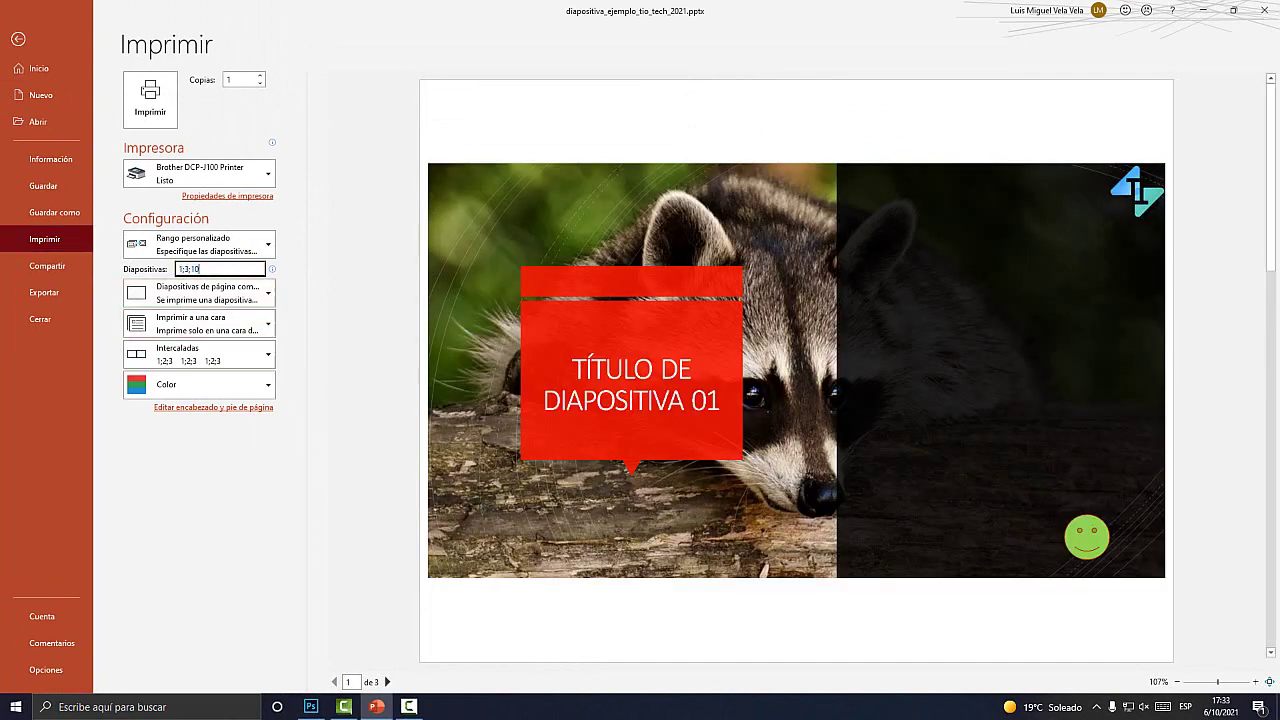
key("super+plus")
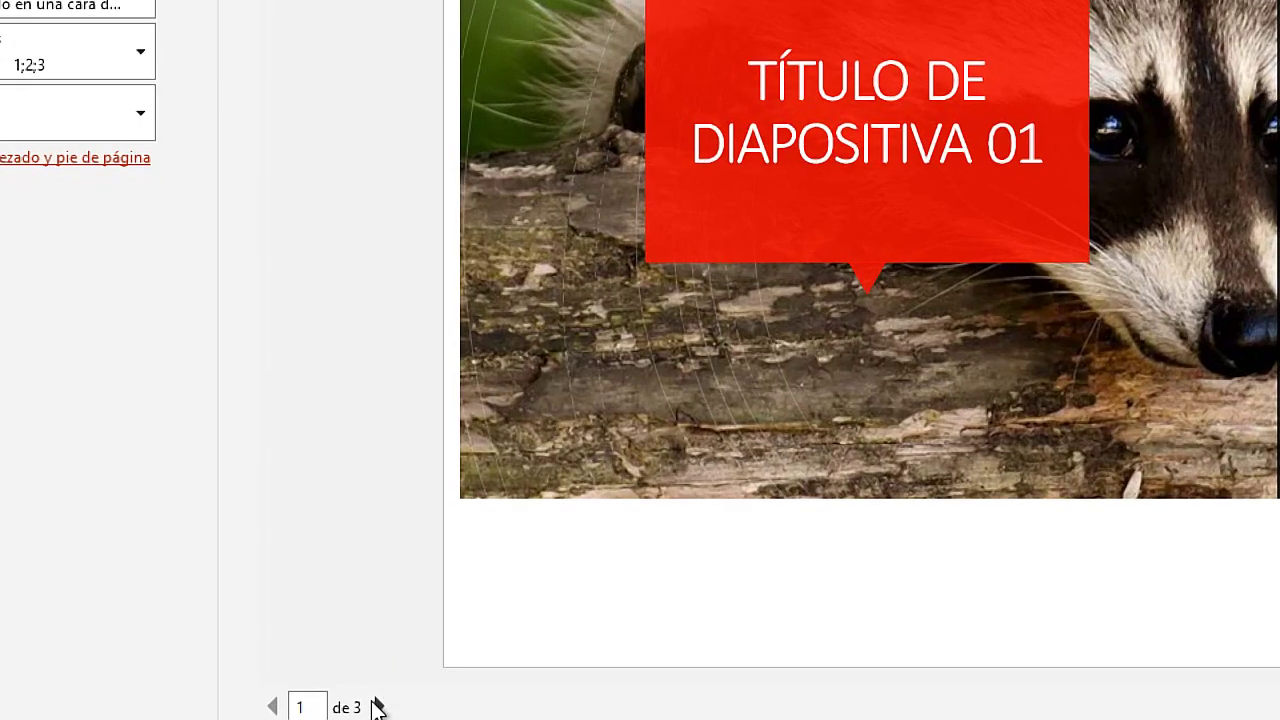
key("super+minus")
key("super+Escape")
left_click(387, 681)
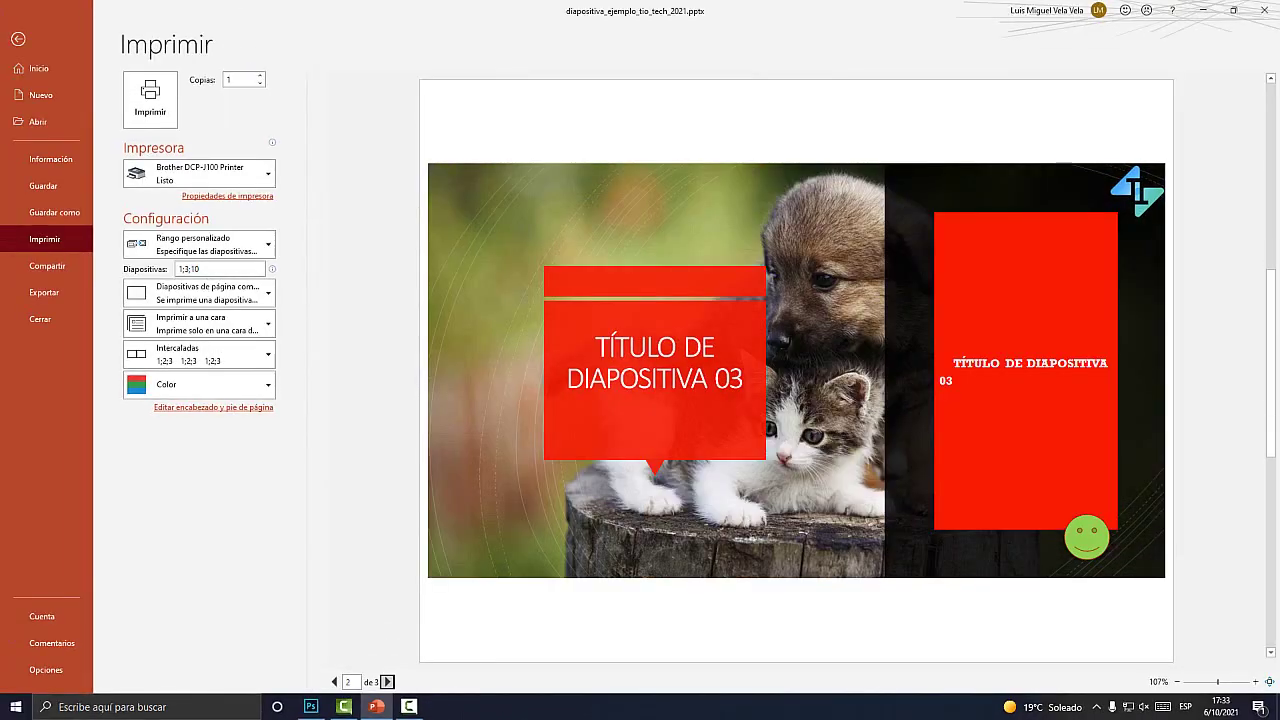
left_click(387, 681)
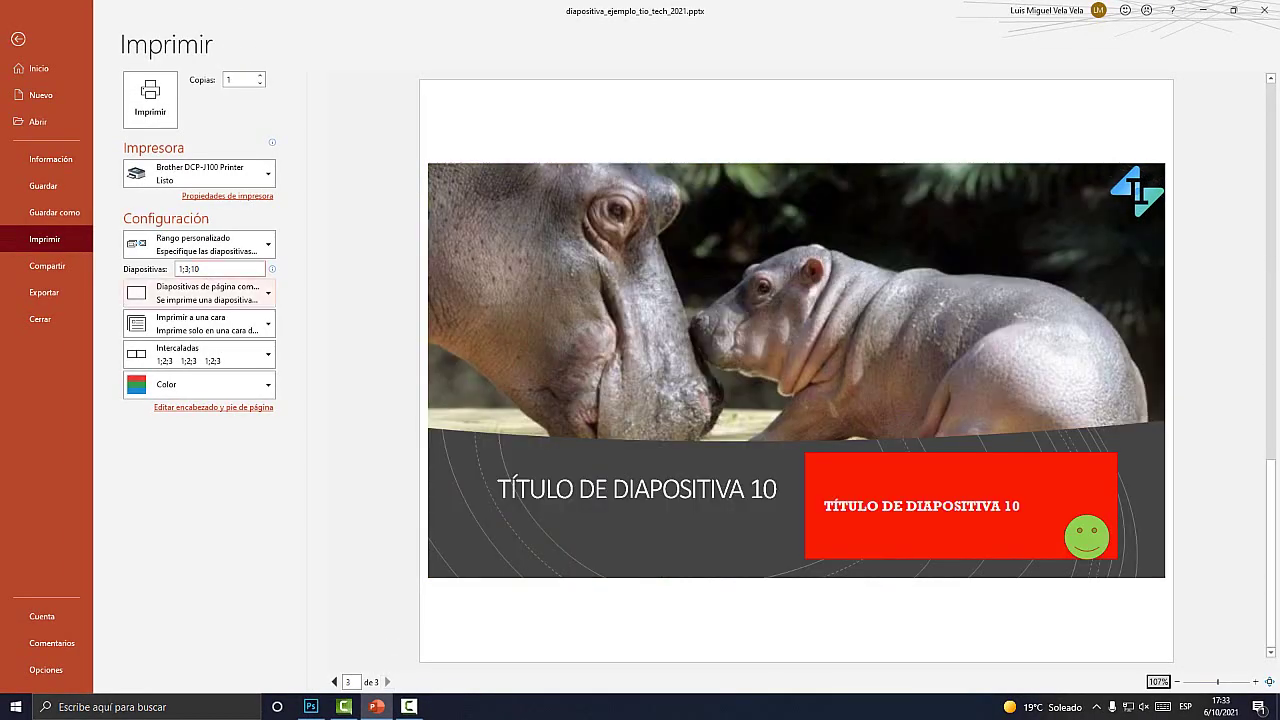
left_click(334, 681)
left_click(334, 681)
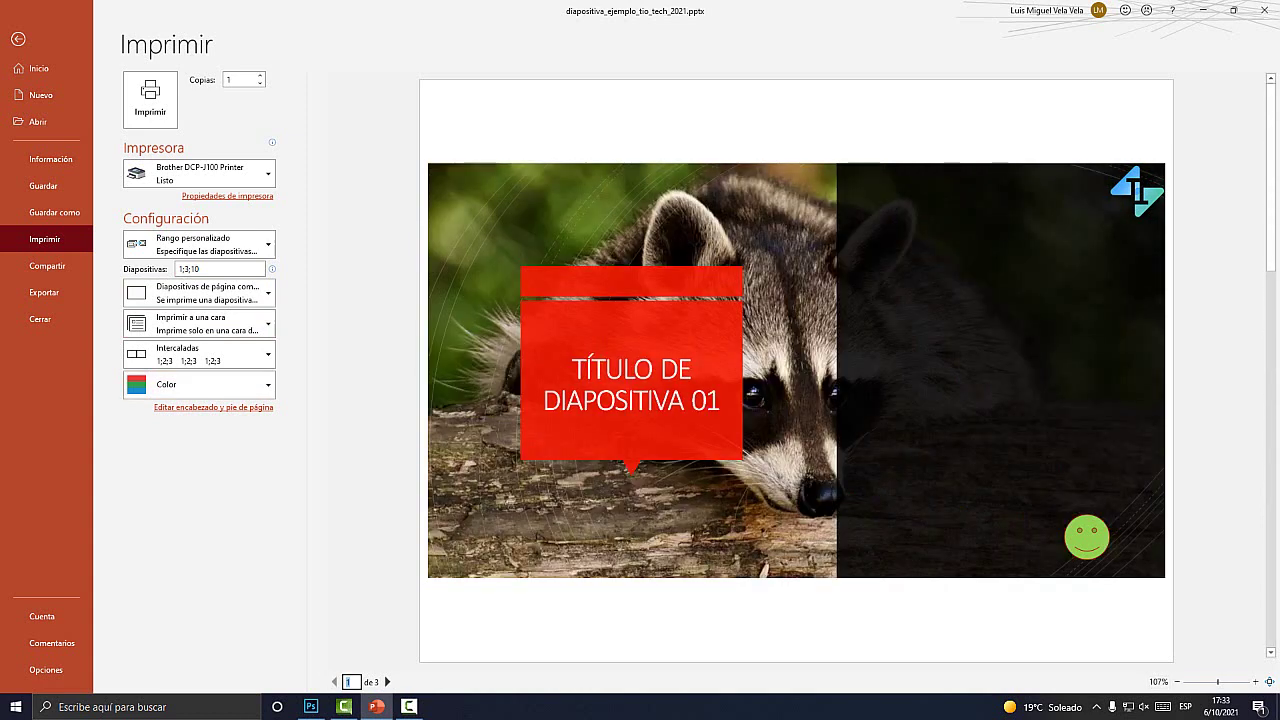
left_click(212, 268)
- Change the slide range to 1;10 and check both preview pages
key("super+plus")
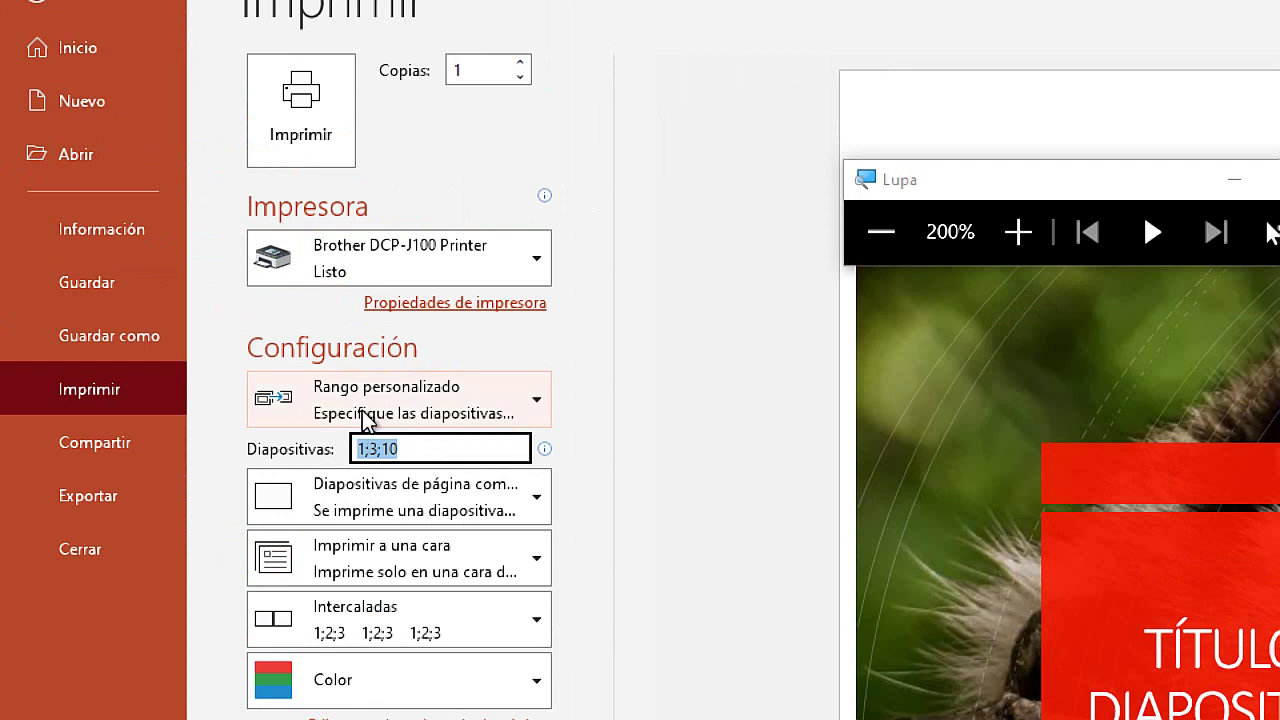
type("1;")
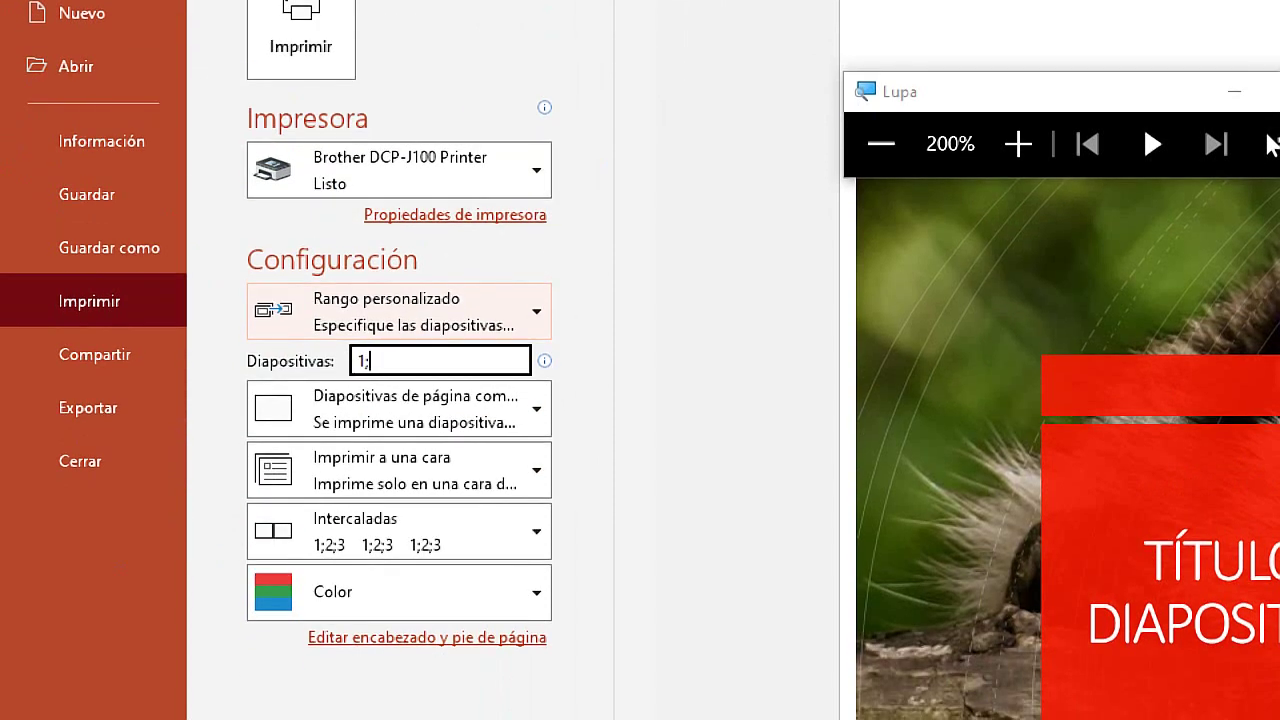
type("10")
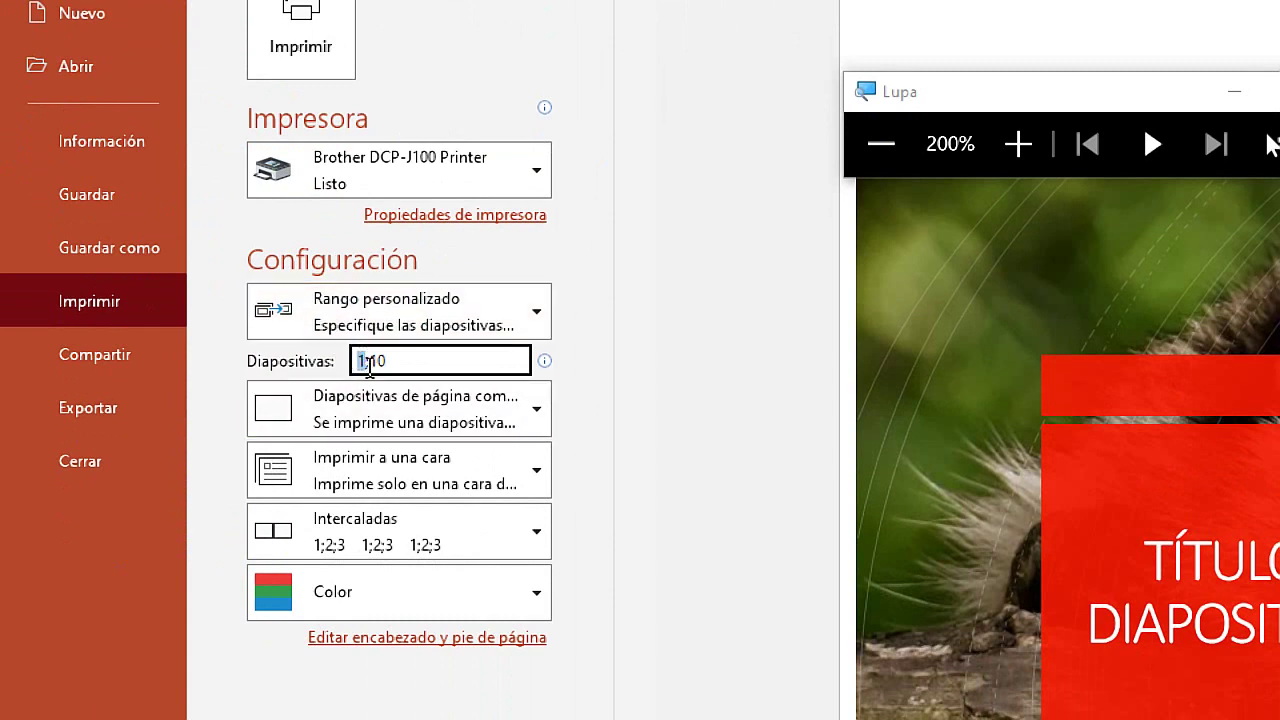
left_click_drag(396, 360, 341, 362)
left_click(373, 362)
key("Return")
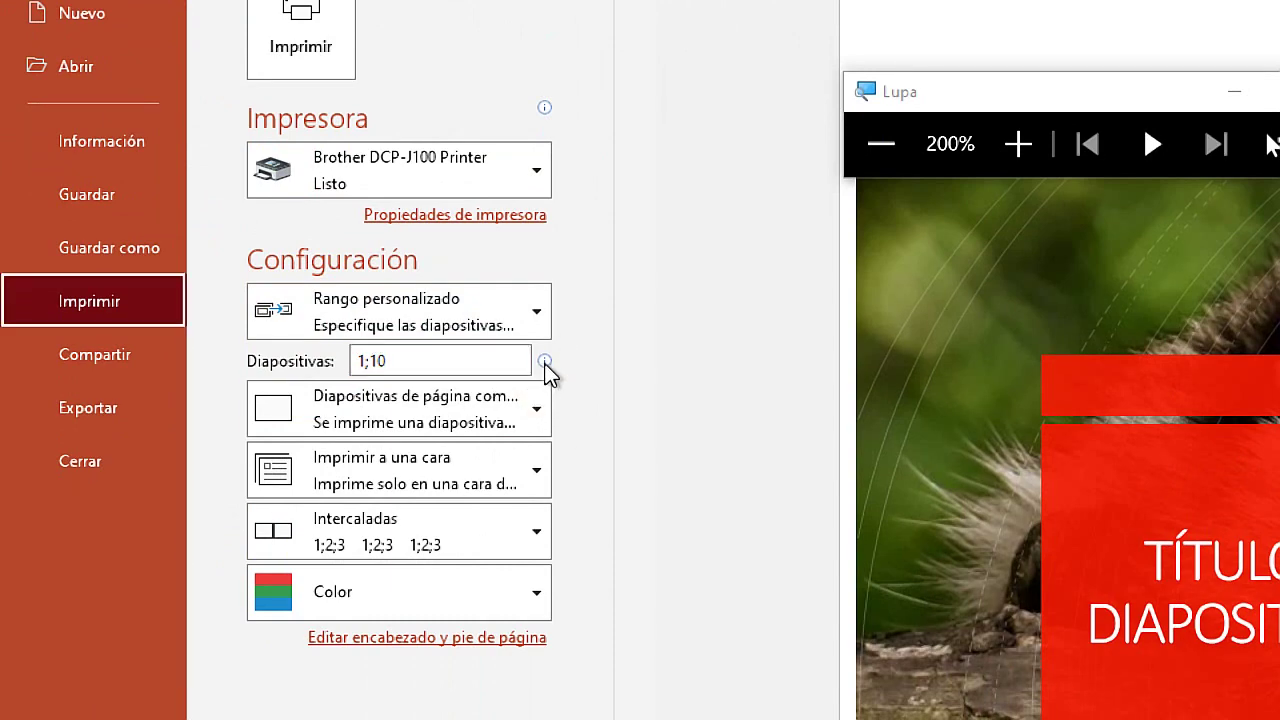
key("super+Escape")
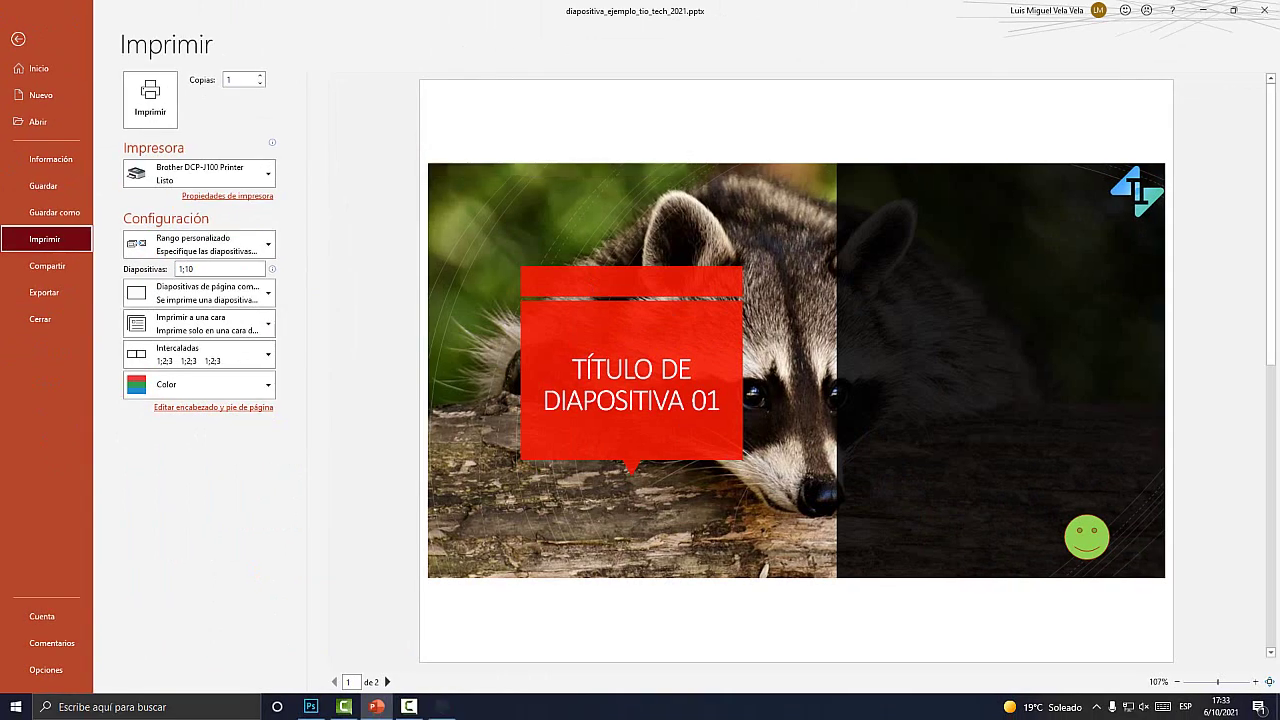
key("super+plus")
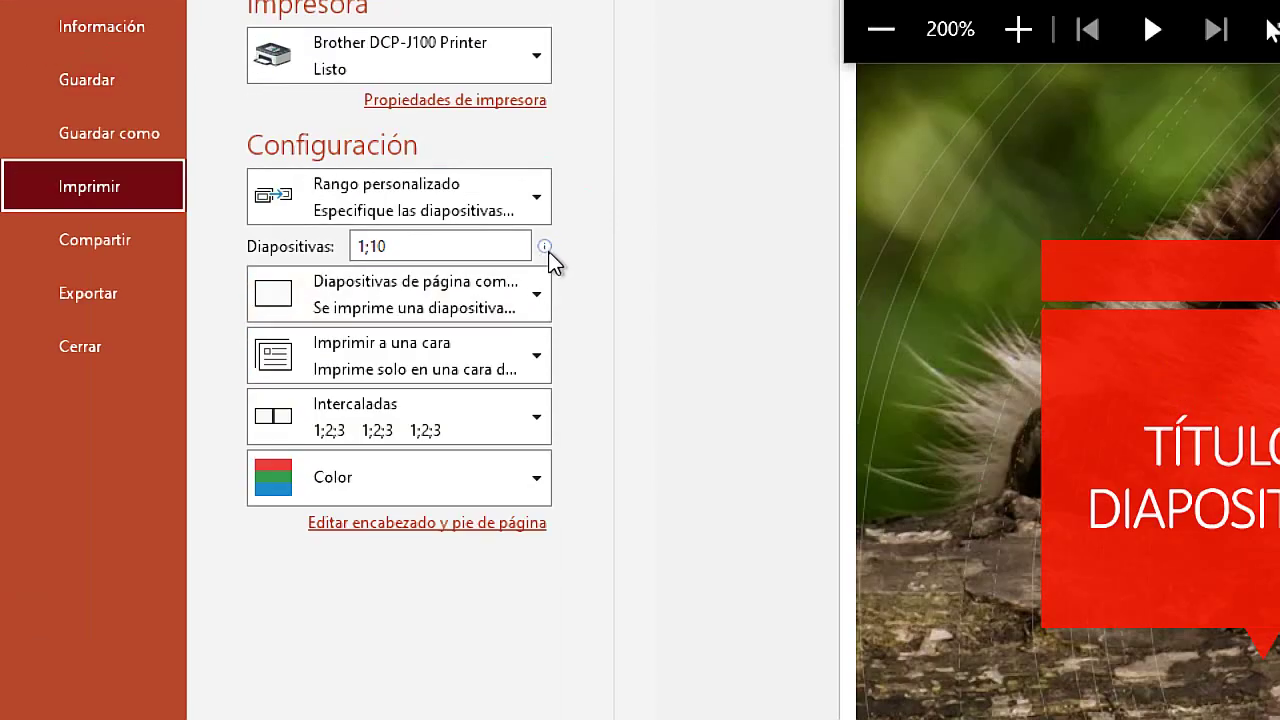
key("super+Escape")
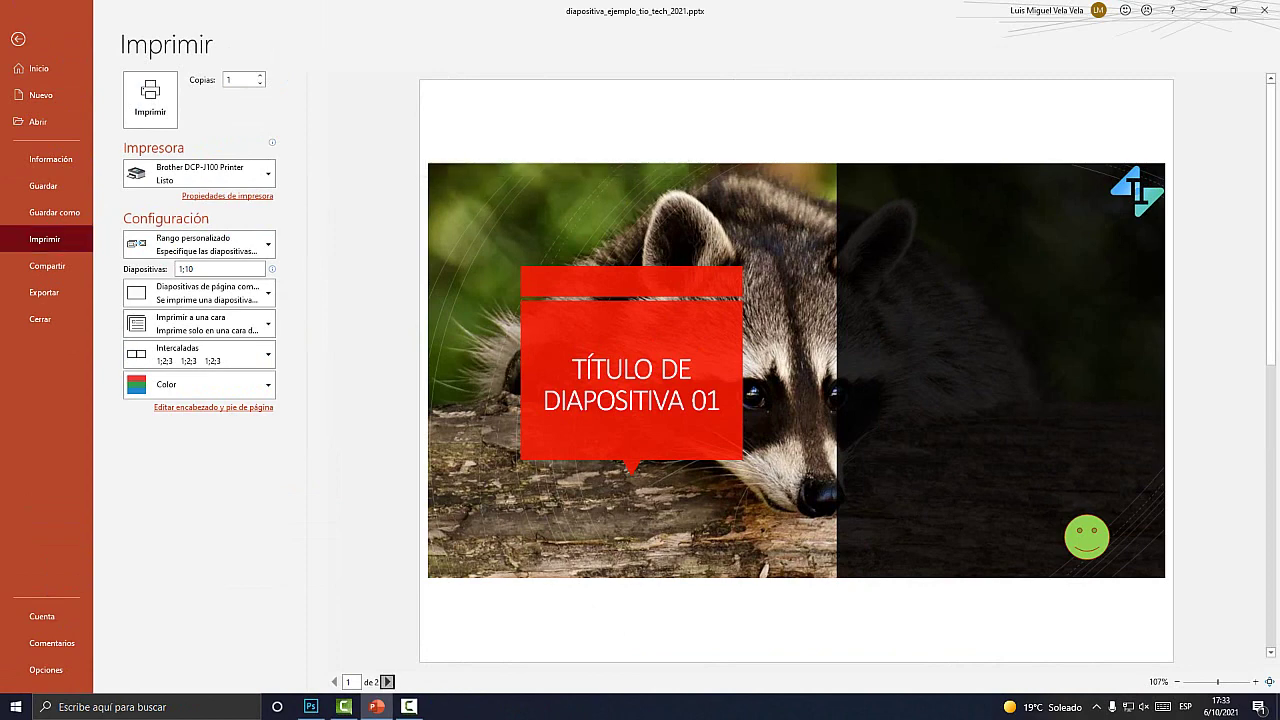
left_click(387, 681)
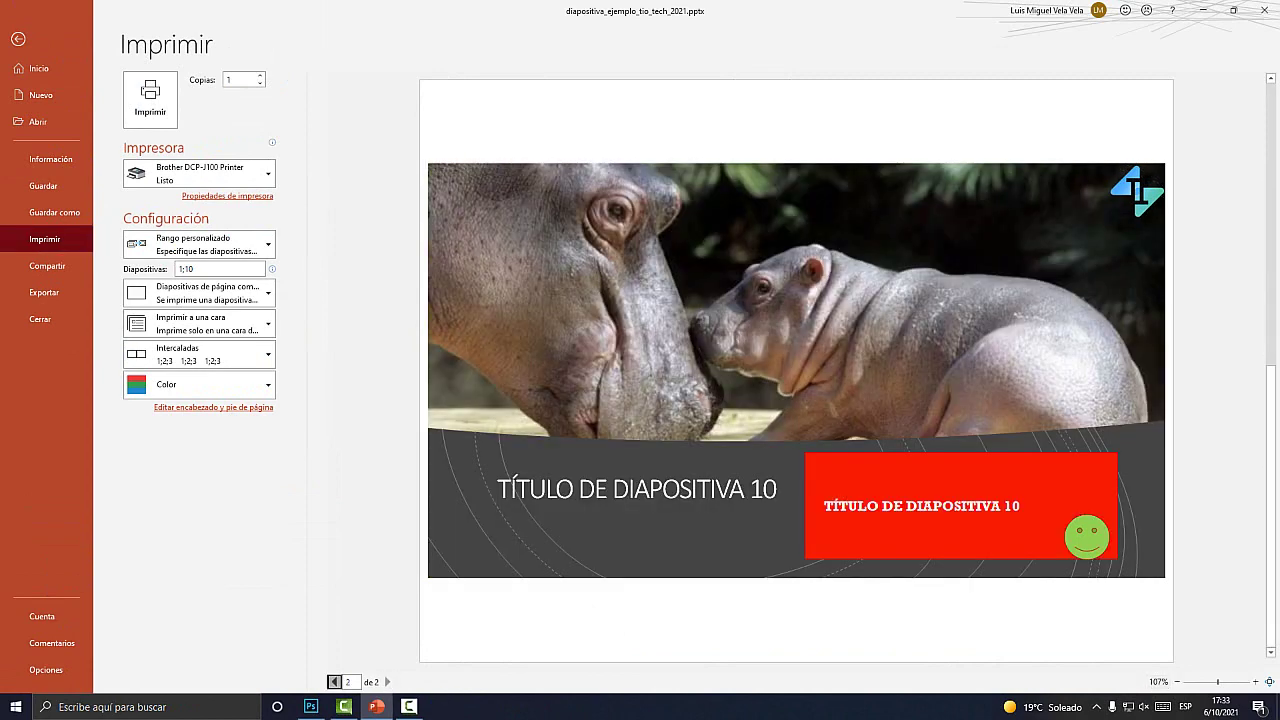
left_click(334, 681)
left_click(387, 681)
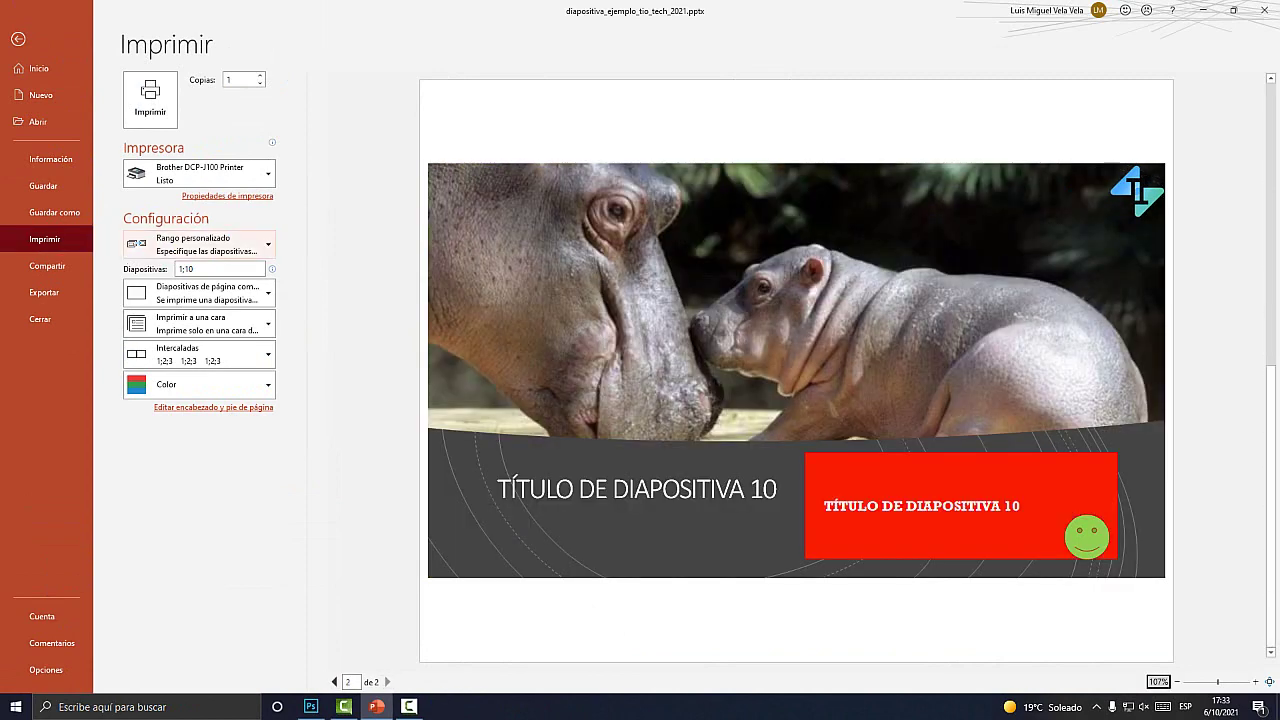
- Edit the range to 1;2;10 and page through the three-page preview
double_click(186, 268)
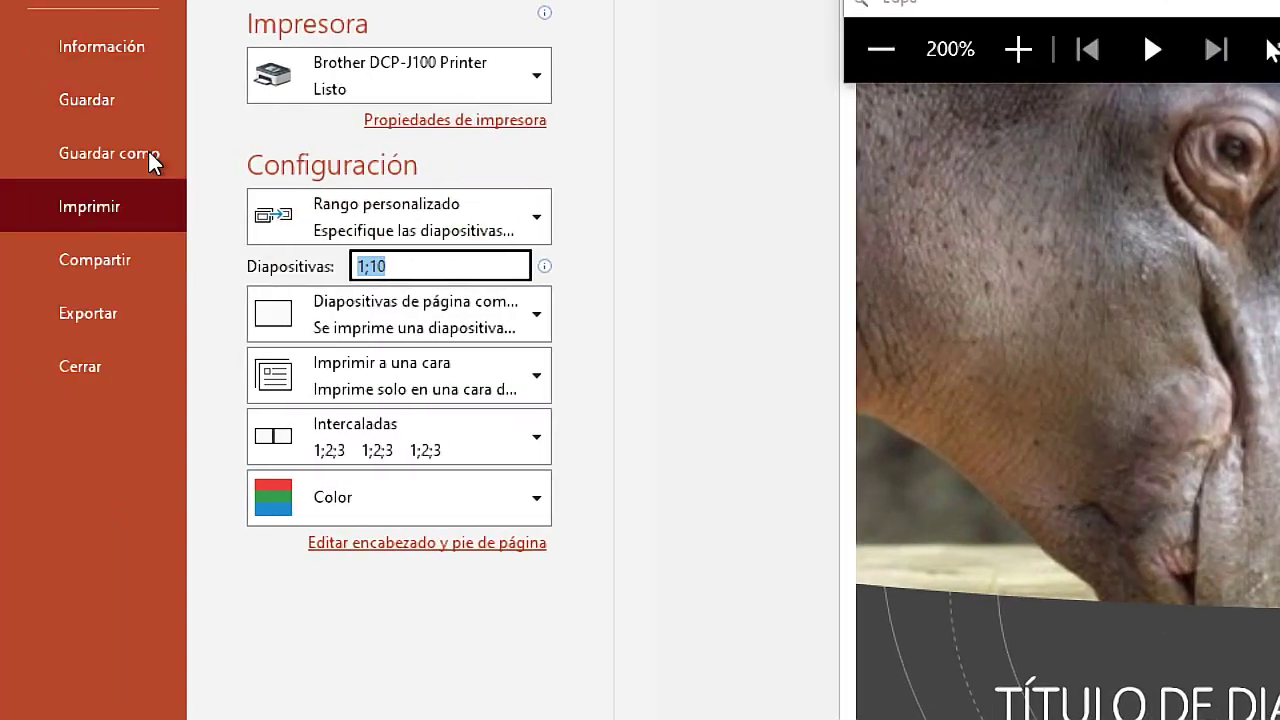
left_click(231, 268)
key("BackSpace")
key("BackSpace")
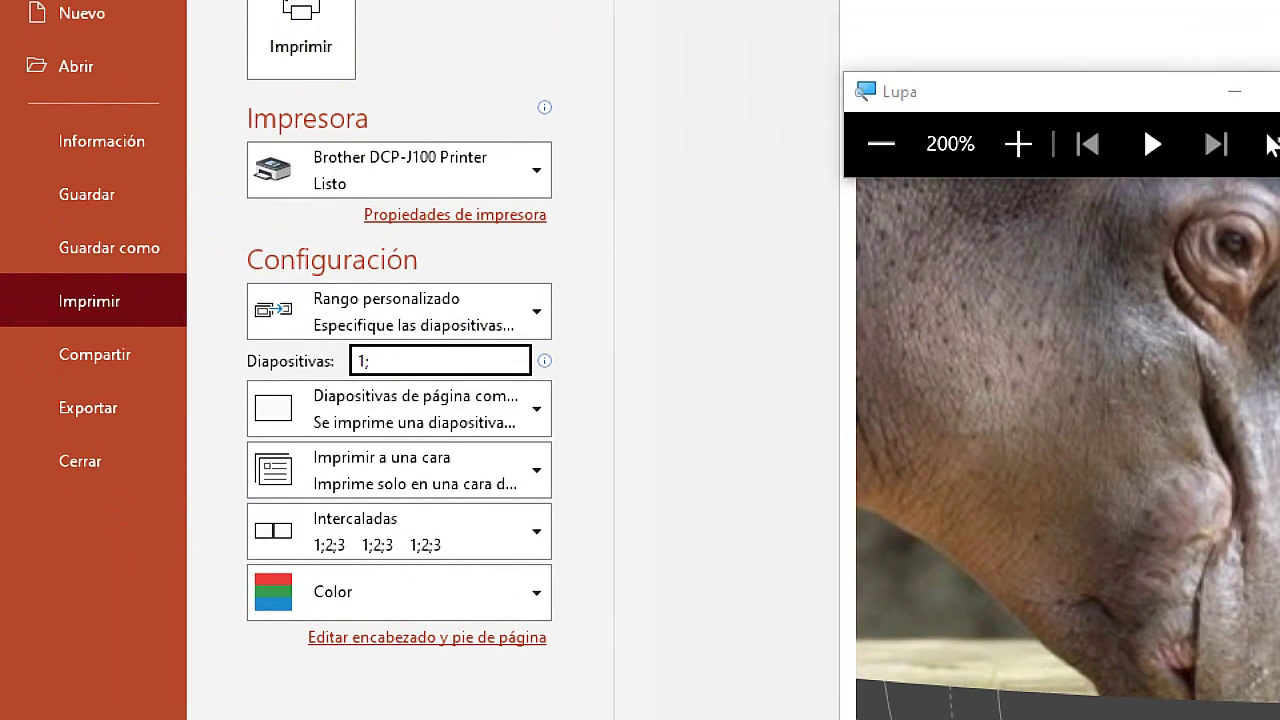
type("2;")
type("10")
key("Return")
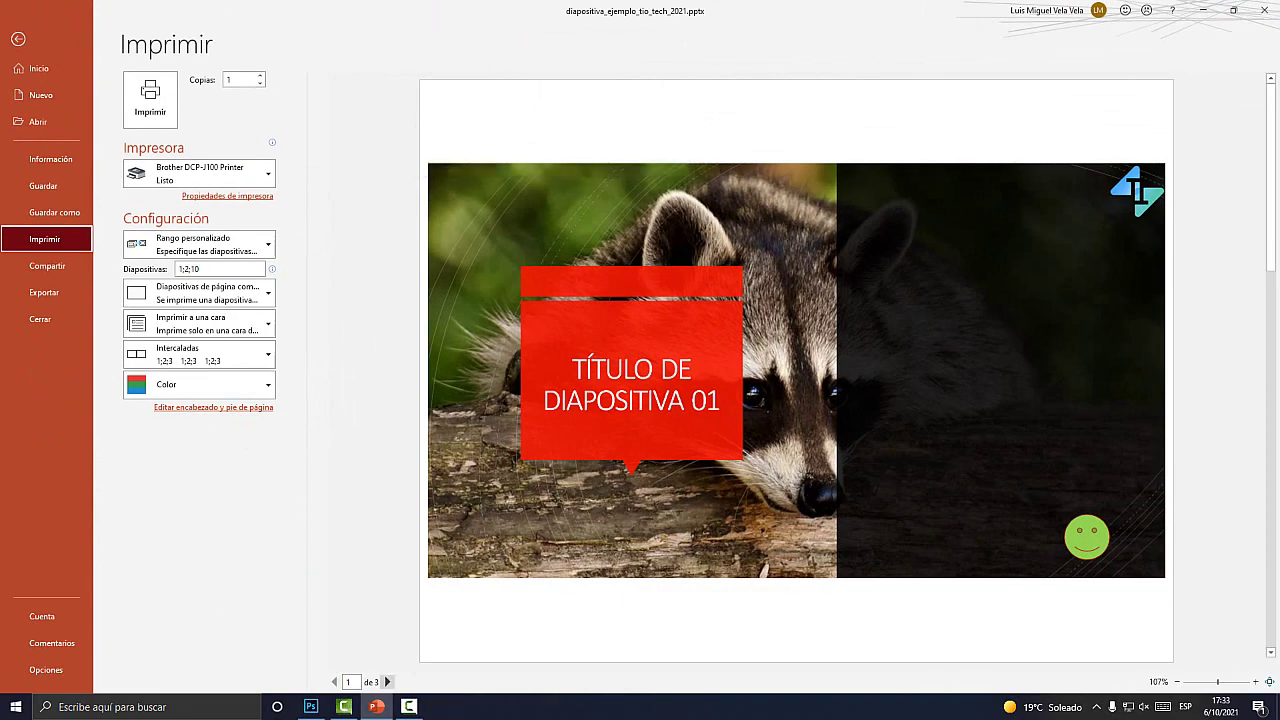
left_click(387, 681)
left_click(387, 681)
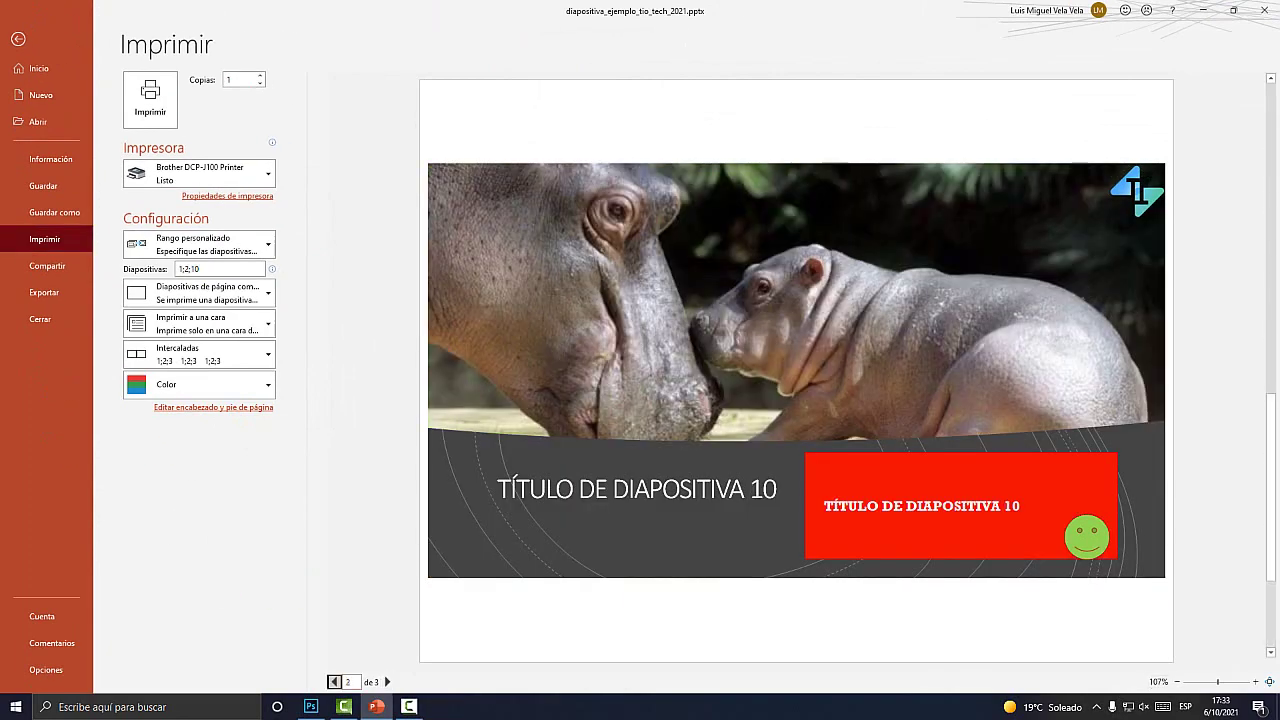
left_click(335, 681)
left_click(335, 681)
left_click(387, 681)
left_click(387, 681)
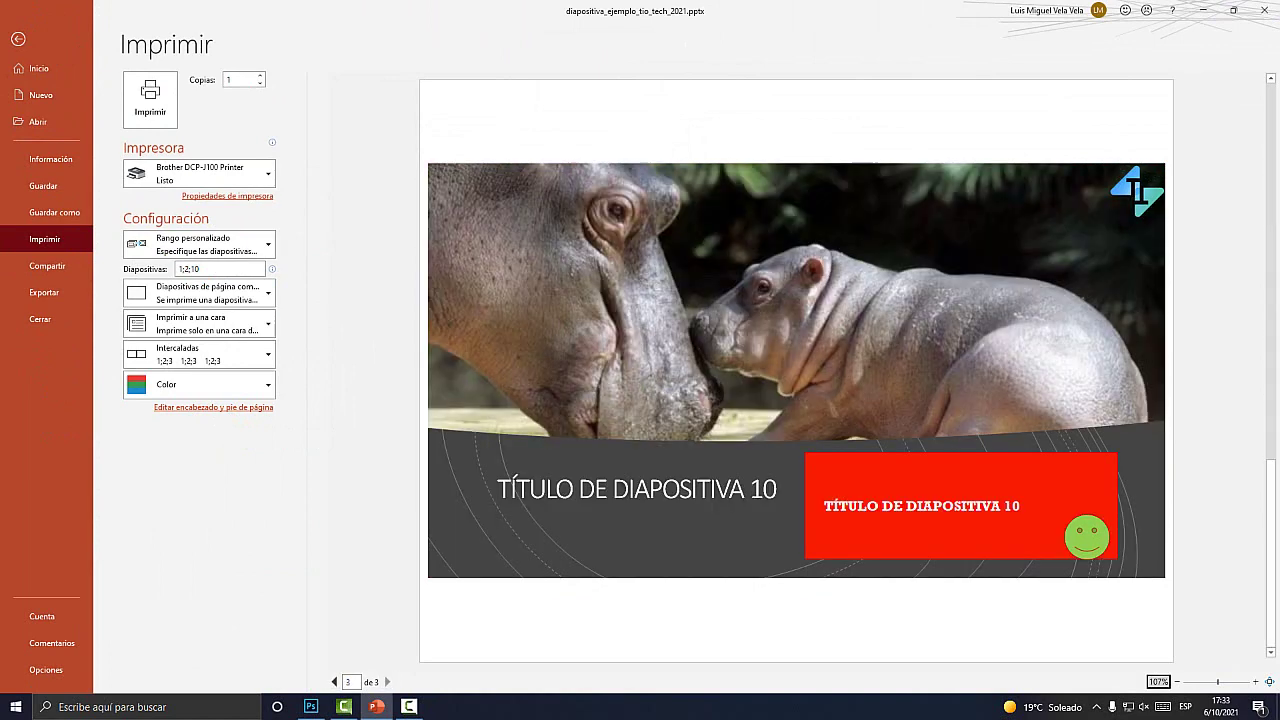
left_click(335, 681)
left_click(335, 681)
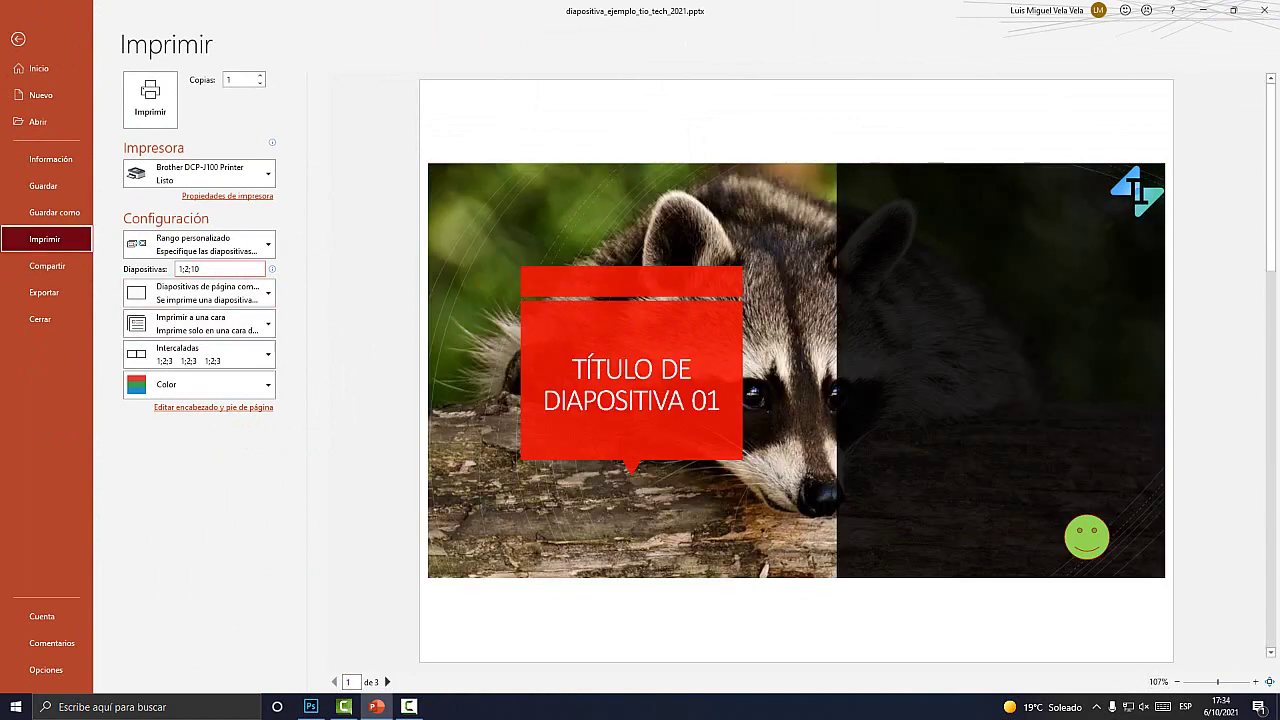
left_click(220, 269)
key("super+plus")
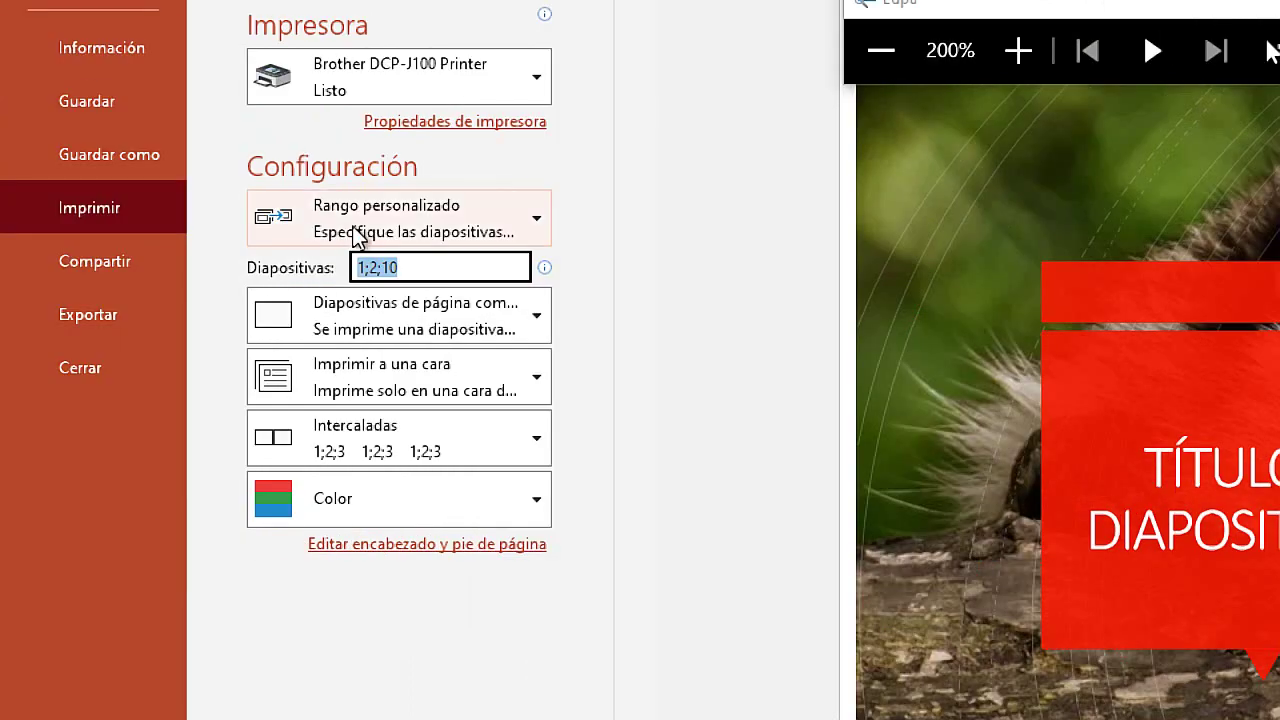
- Set the slide range to 1-5 and scroll through the resulting preview
type("1-")
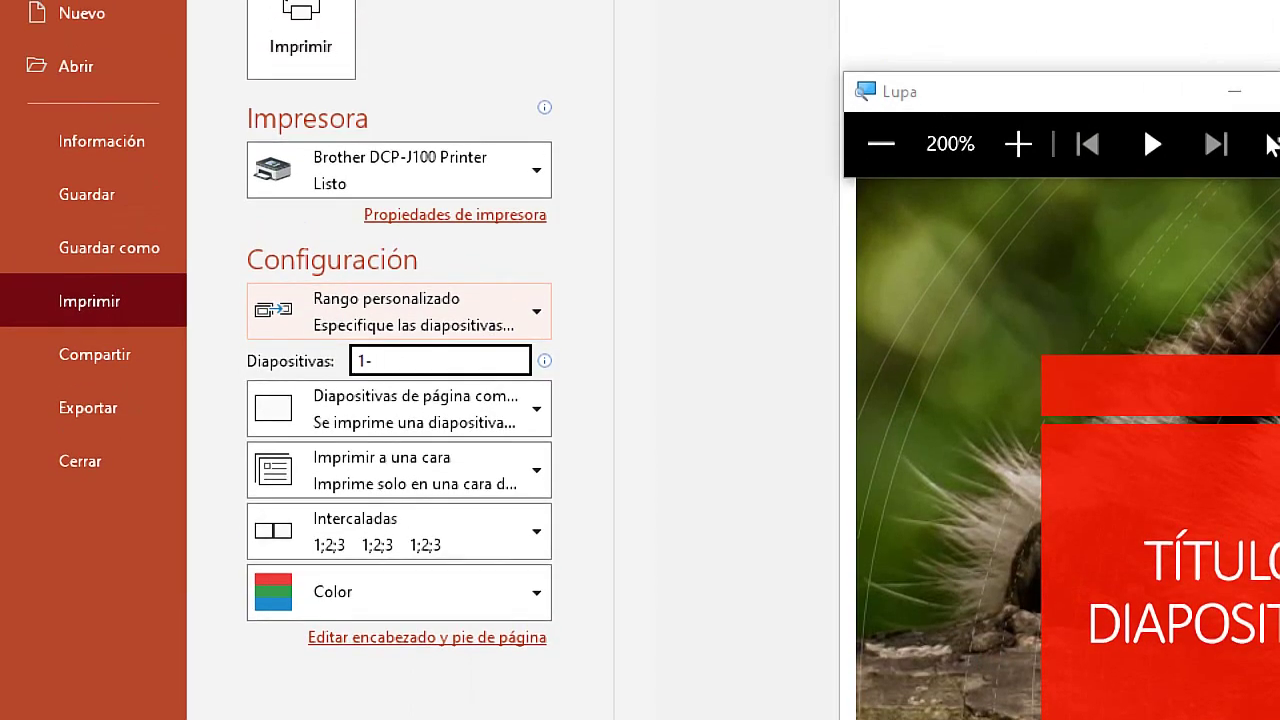
type("5")
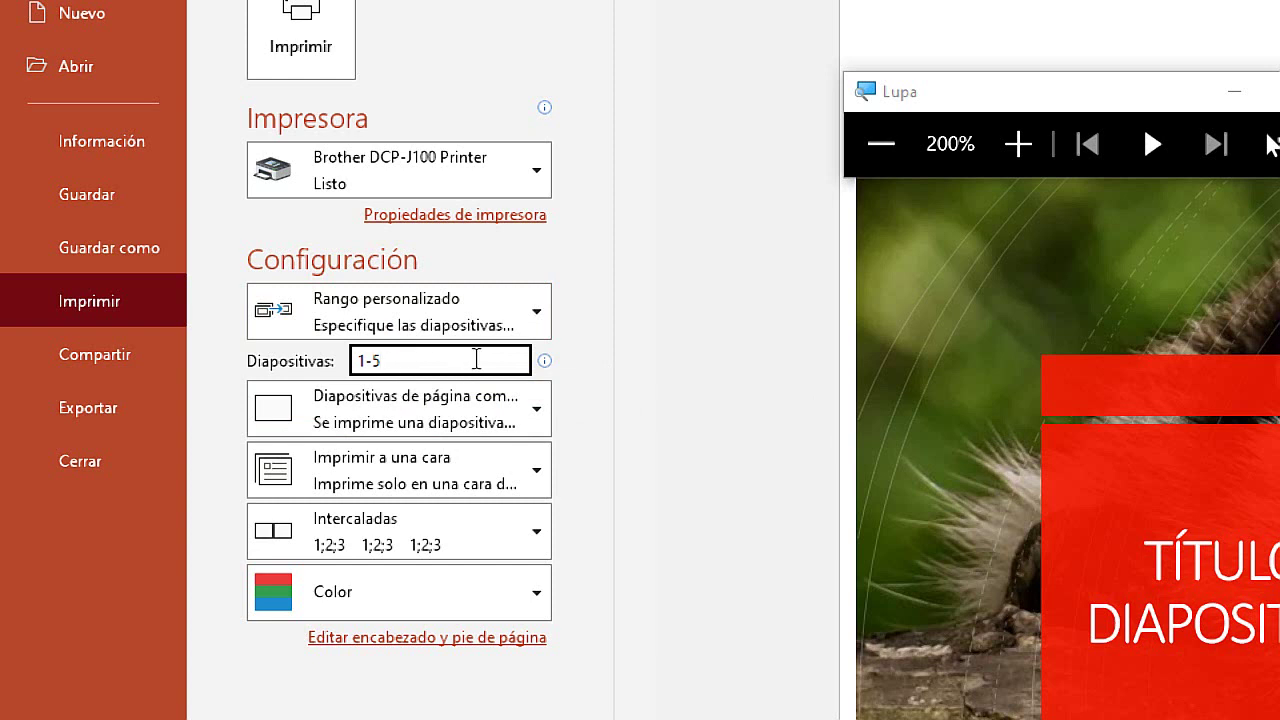
left_click(546, 362)
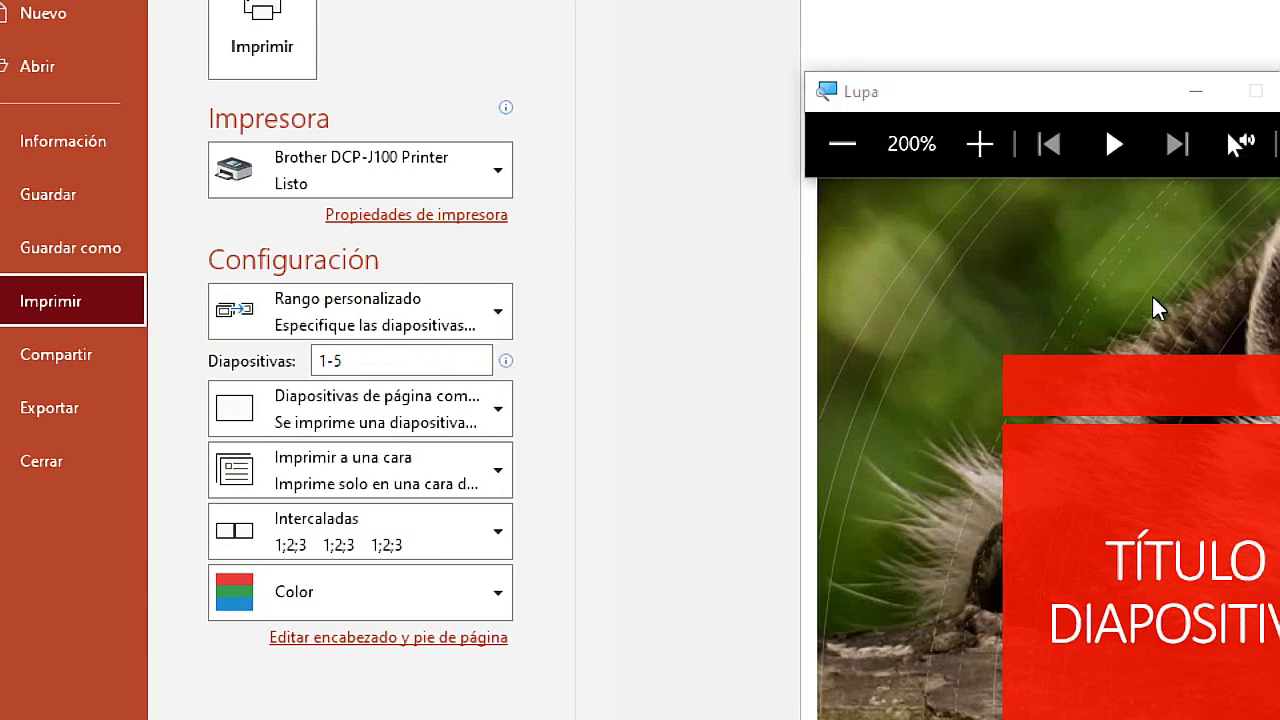
key("super+Escape")
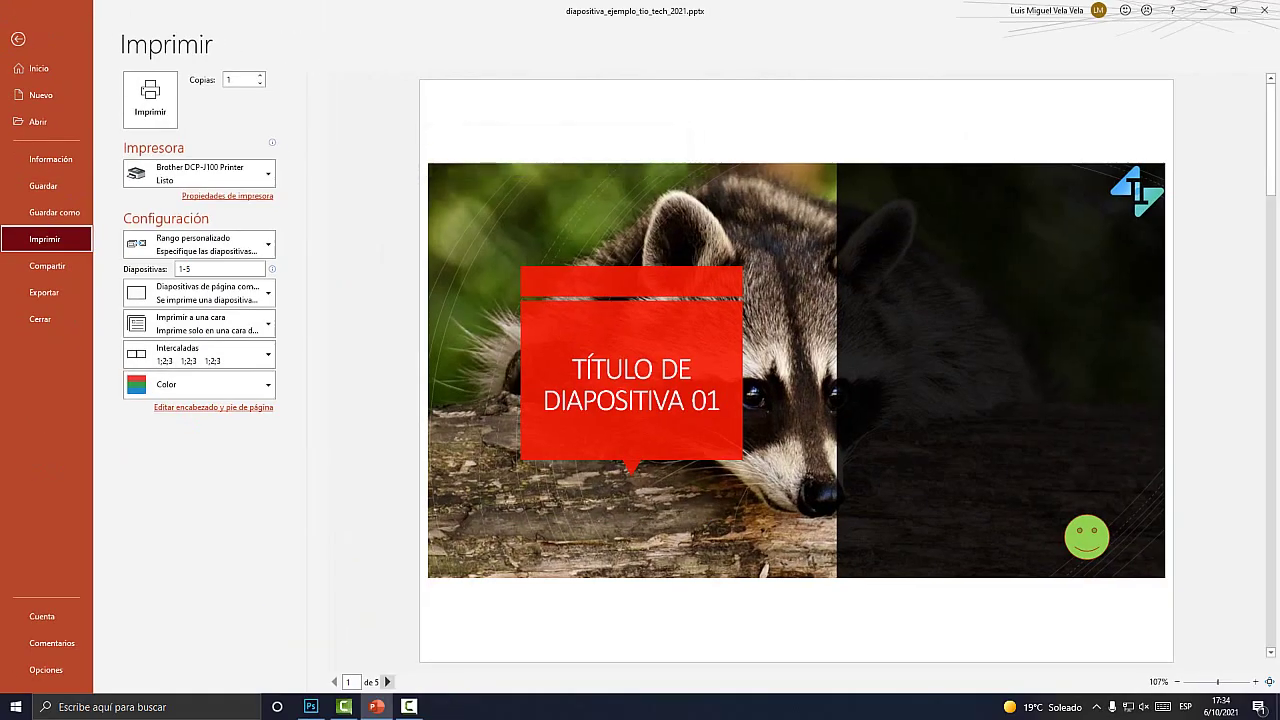
key("super+plus")
key("super+minus")
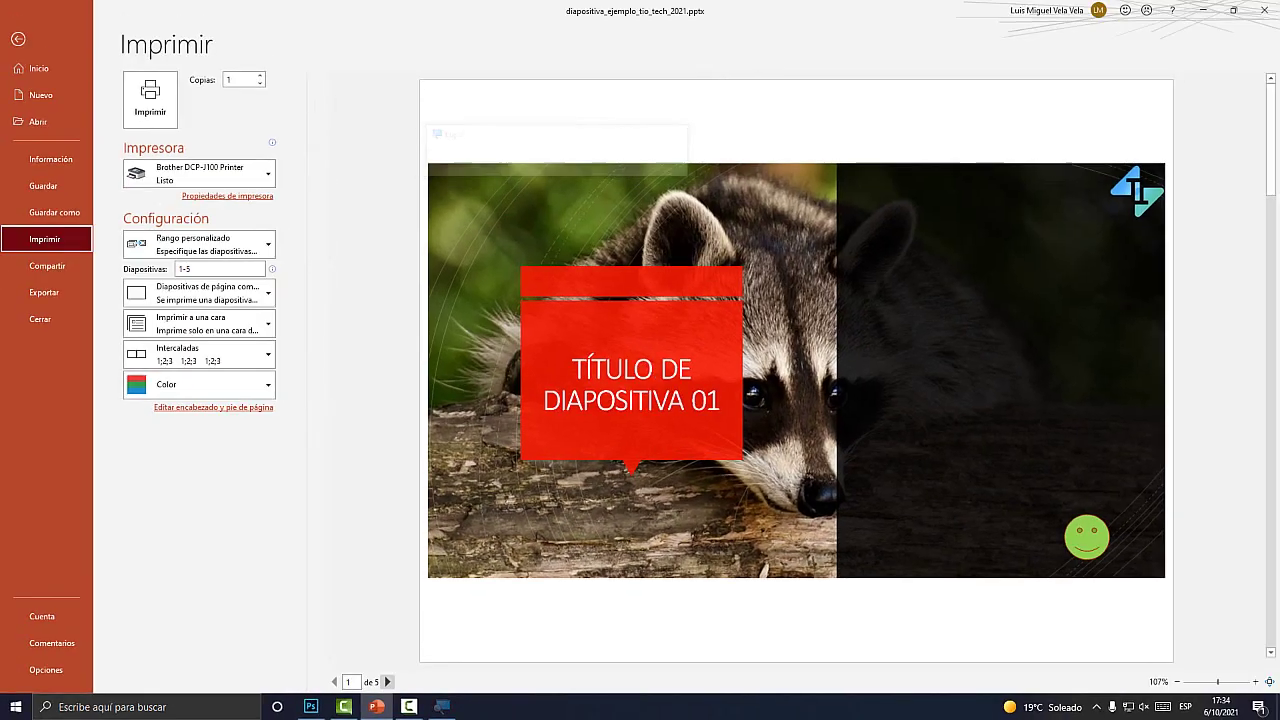
scroll(796, 370, "down", 2)
scroll(796, 370, "down", 2)
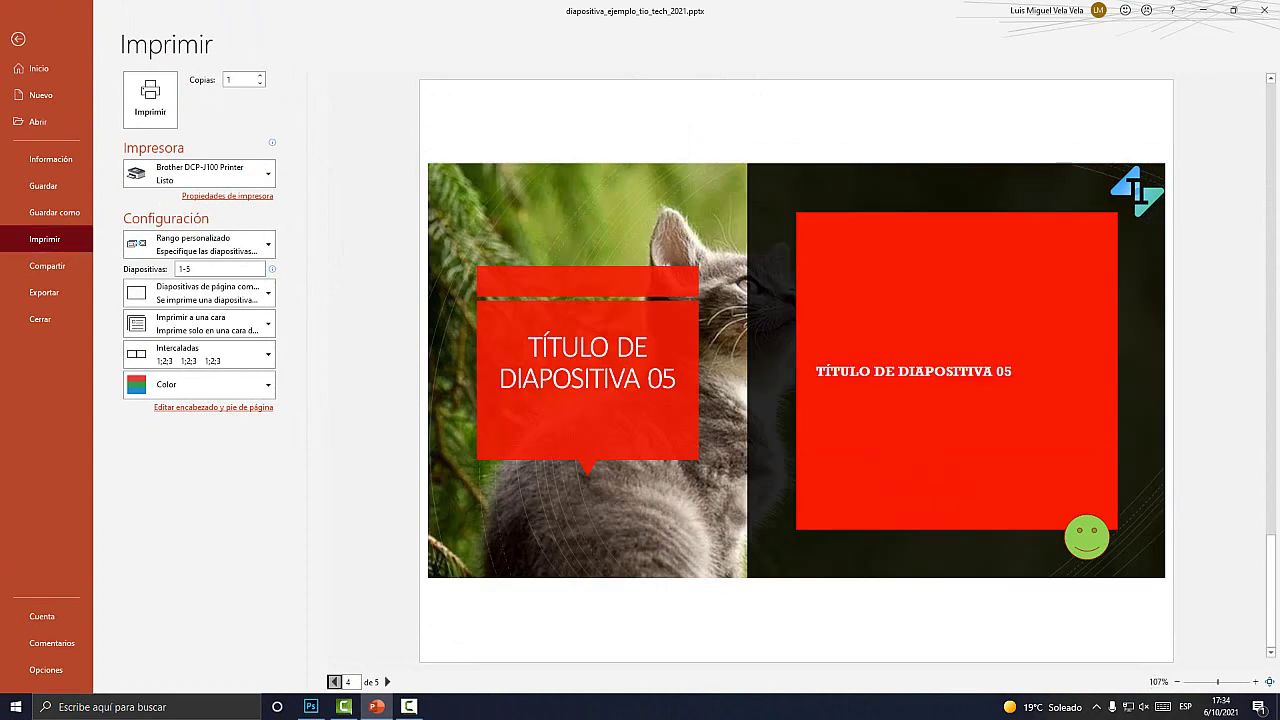
scroll(796, 370, "up", 3)
scroll(796, 370, "up", 1)
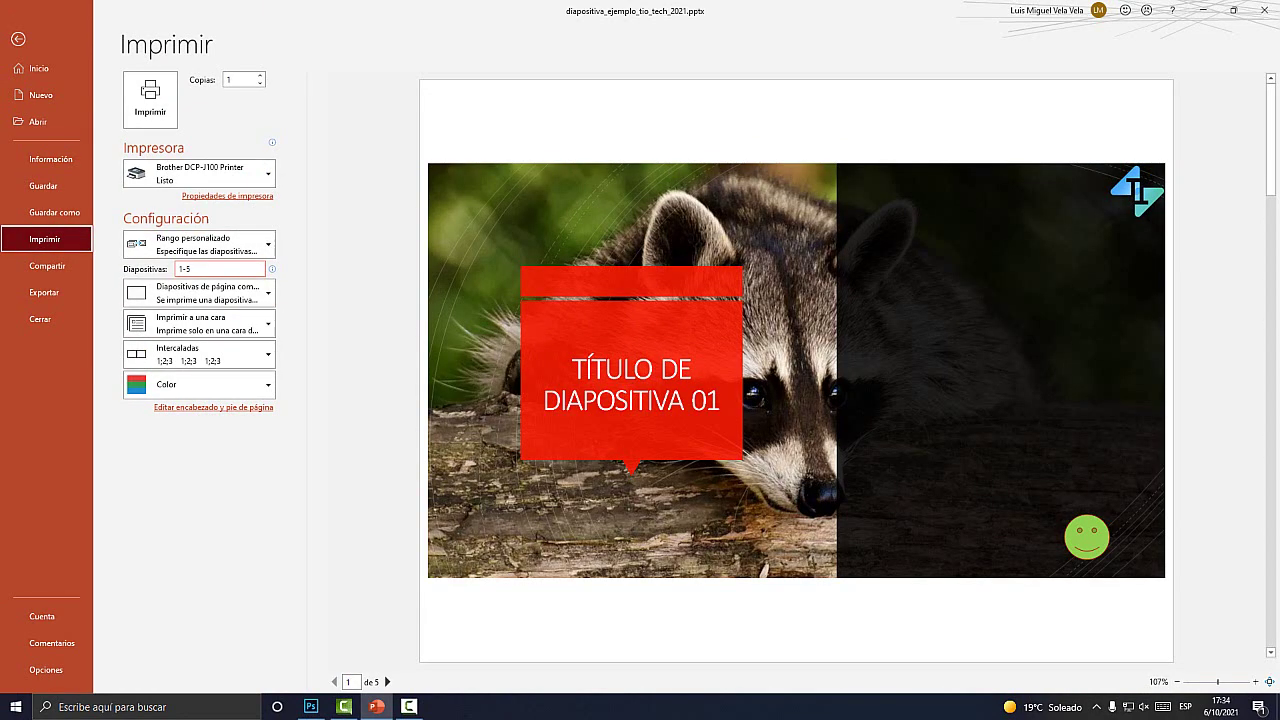
- Change the range to 1-9 and scroll through the nine preview pages
key("super+plus")
left_click(296, 267)
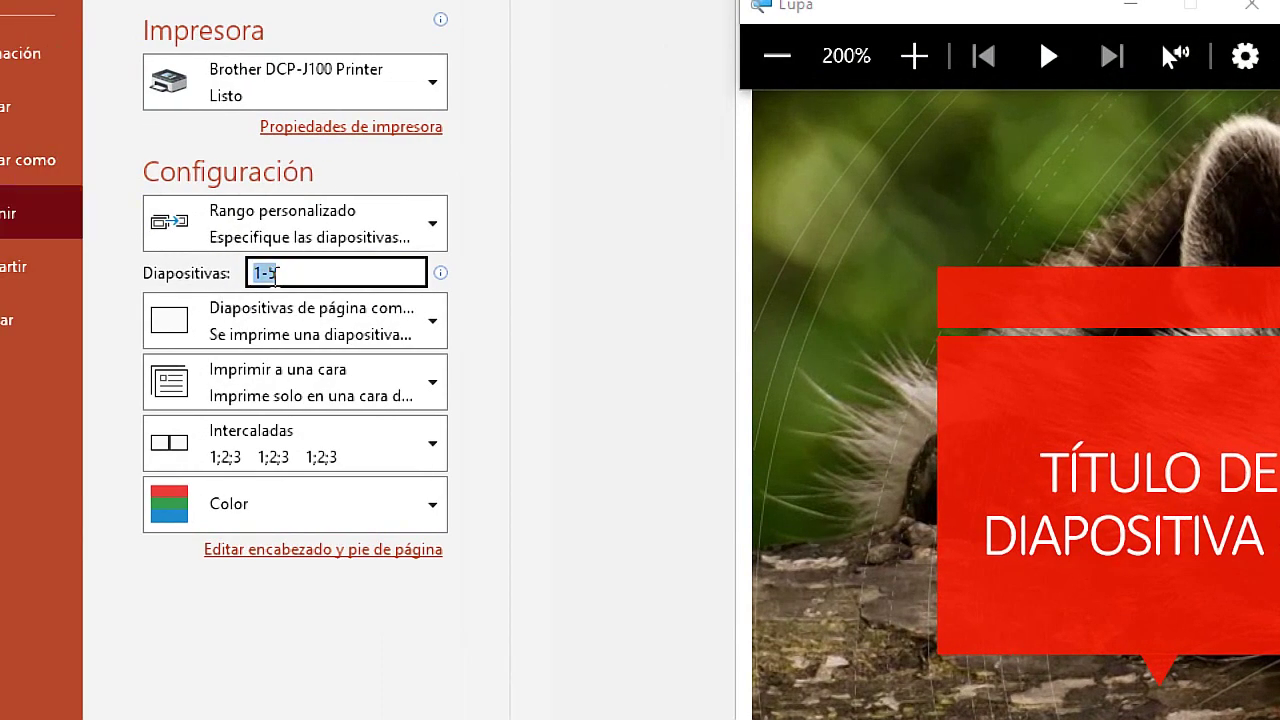
double_click(296, 267)
type("9")
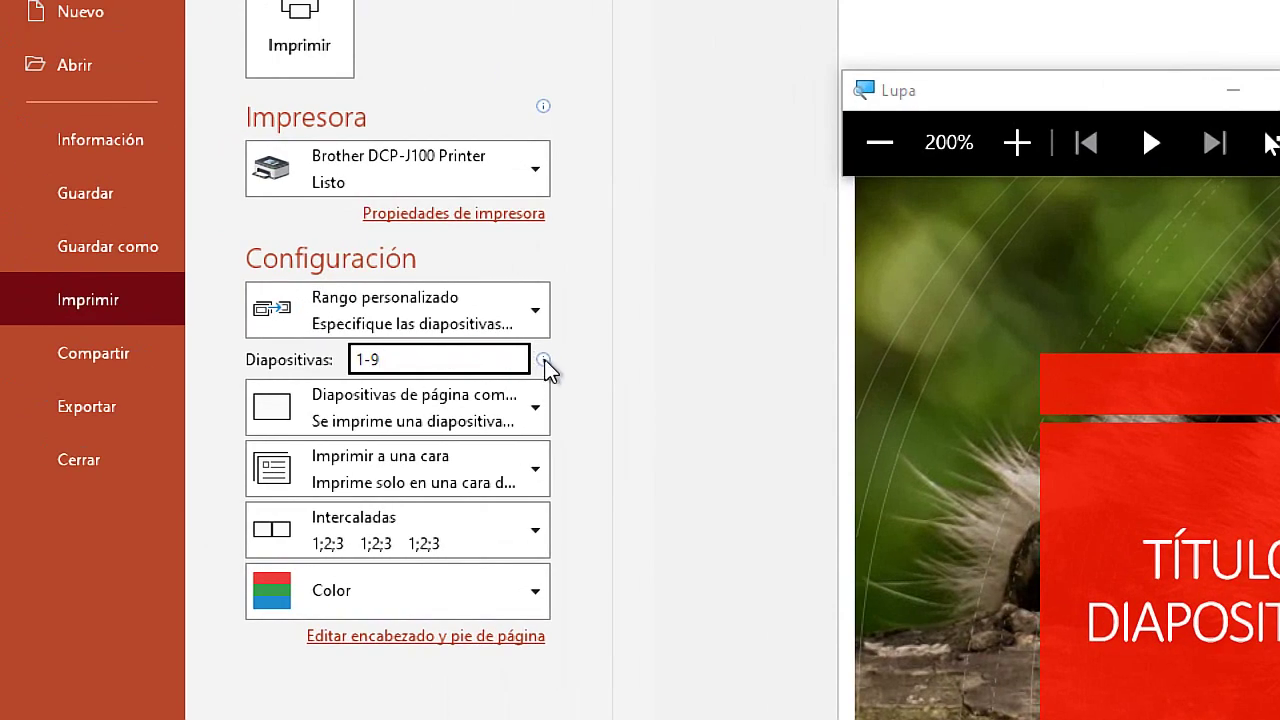
key("Return")
key("super+Escape")
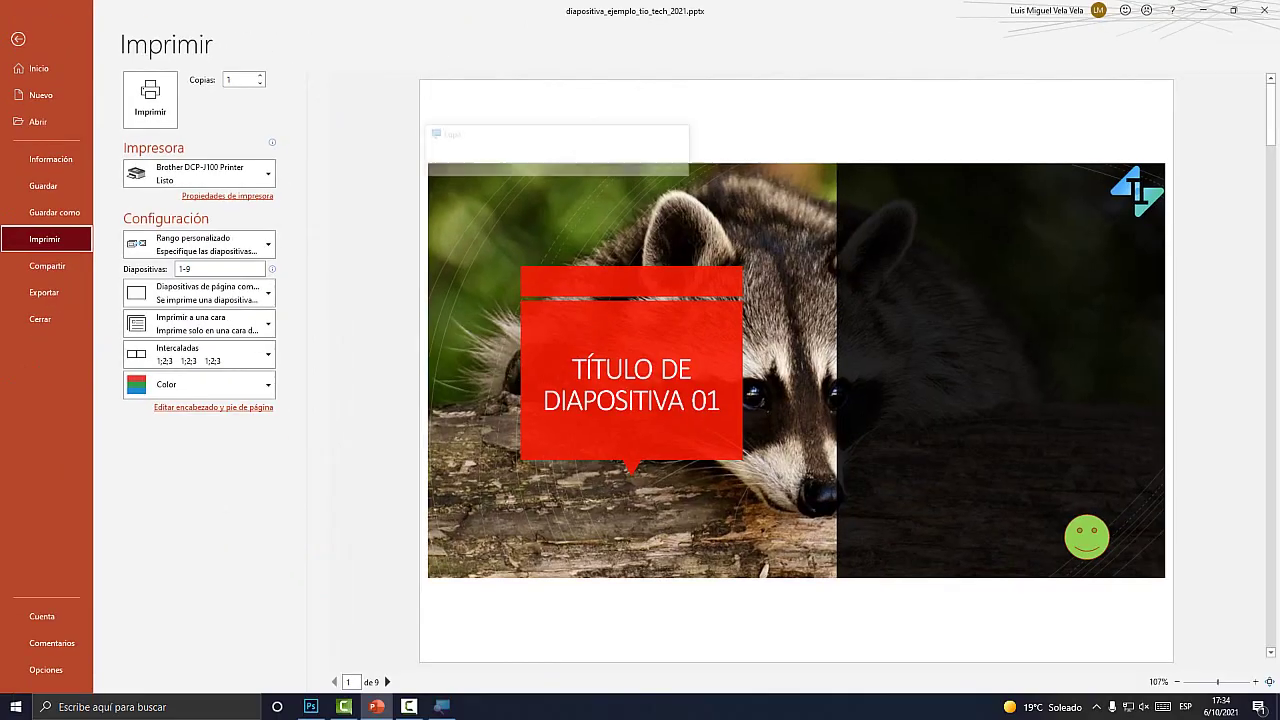
scroll(796, 370, "down", 2)
scroll(796, 370, "down", 3)
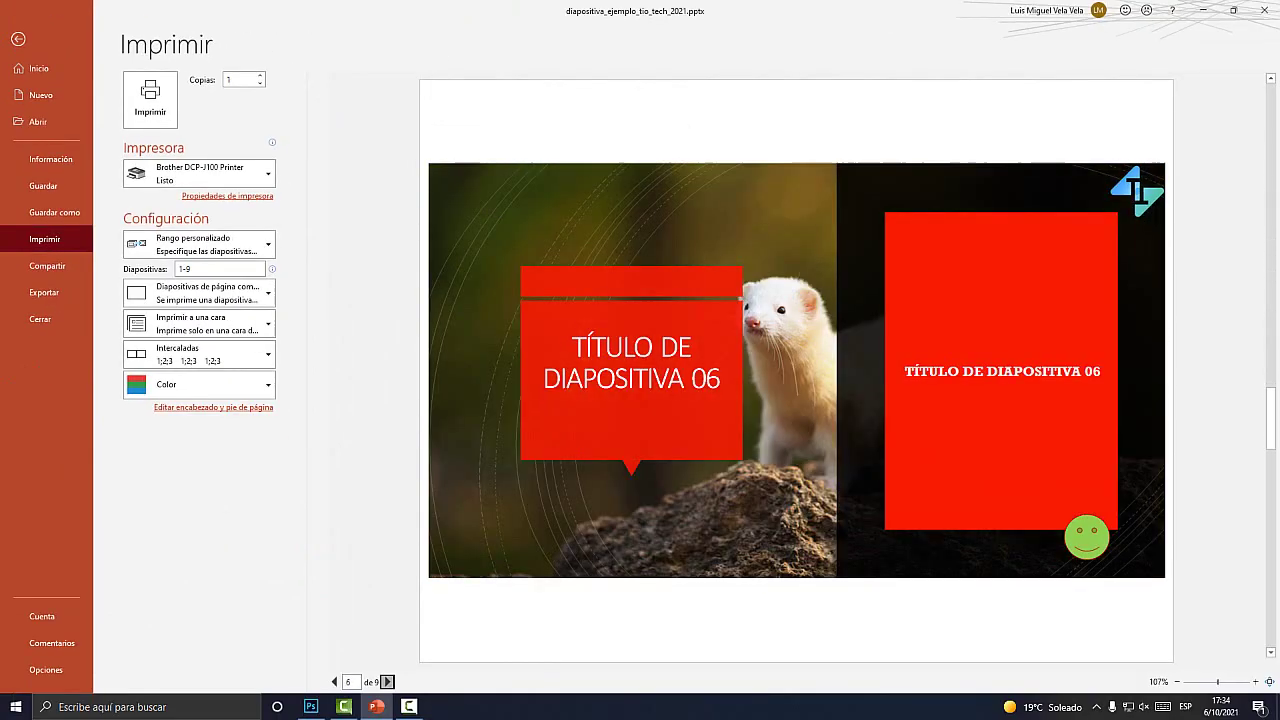
scroll(796, 370, "down", 3)
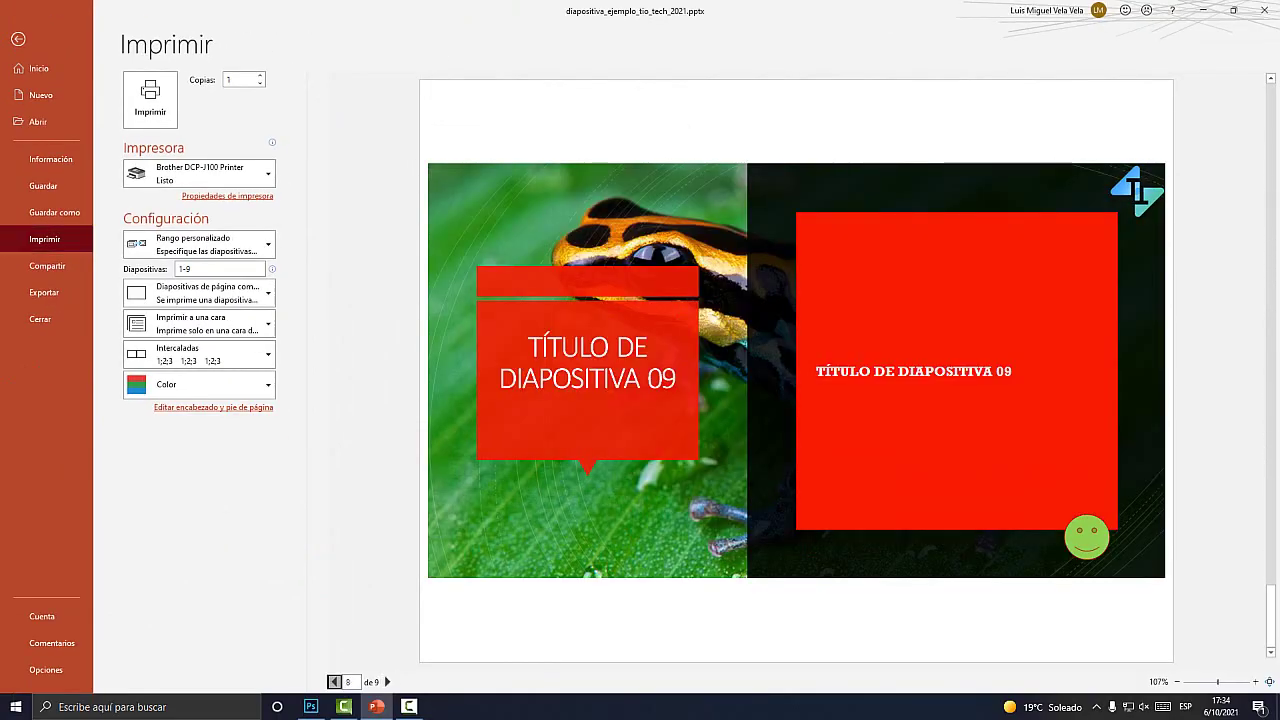
scroll(334, 681, "up", 3)
scroll(334, 681, "up", 3)
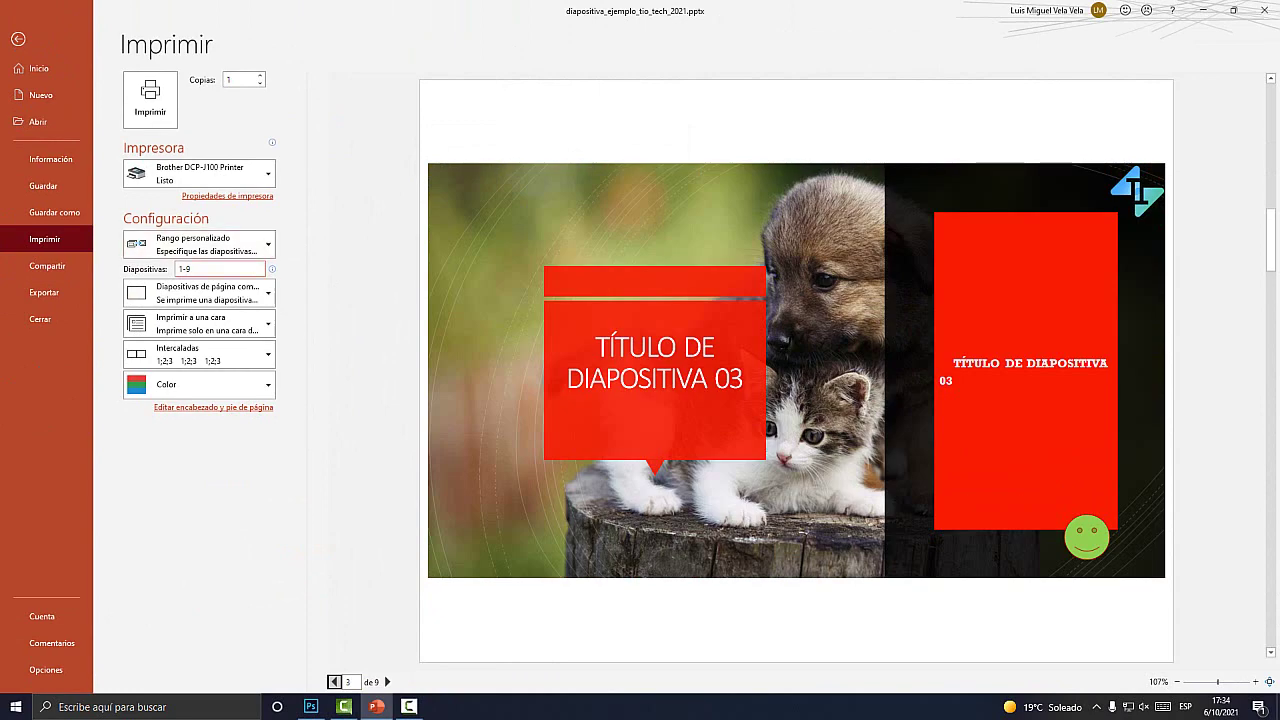
key("super+plus")
- Delete the 1-9 range so all 10 slides are set to print
double_click(191, 269)
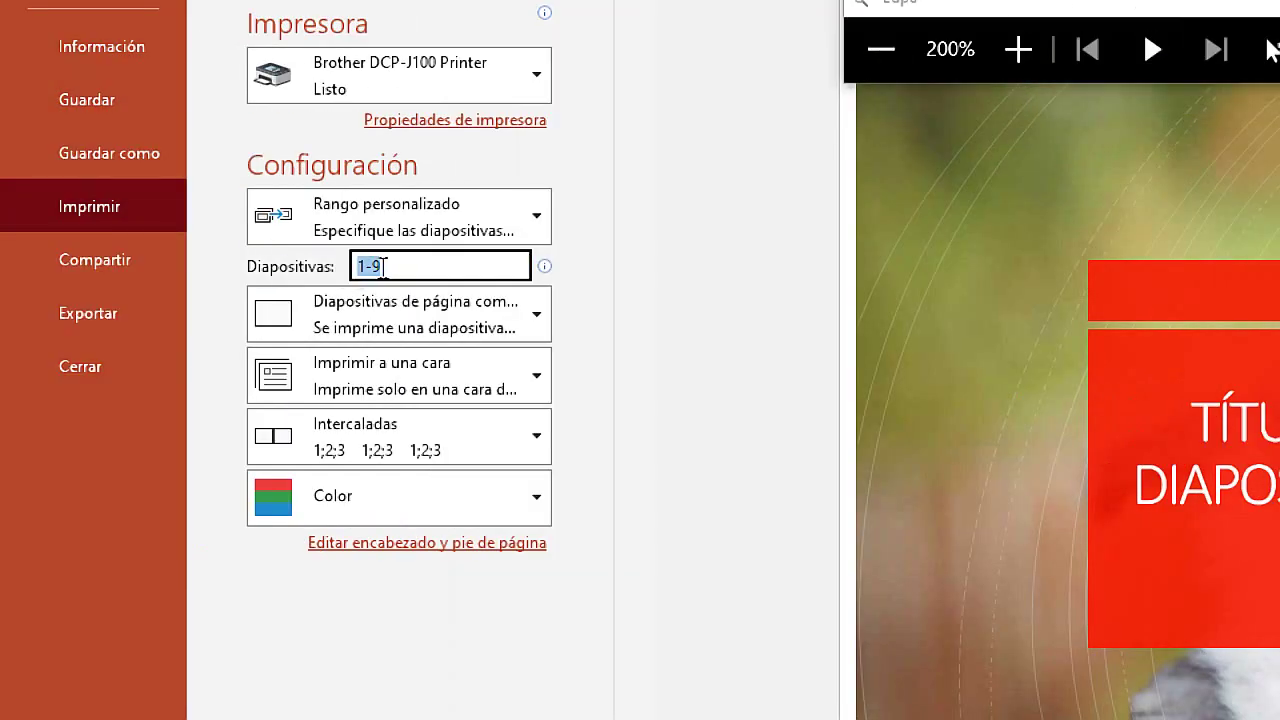
left_click(382, 267)
double_click(384, 267)
key("BackSpace")
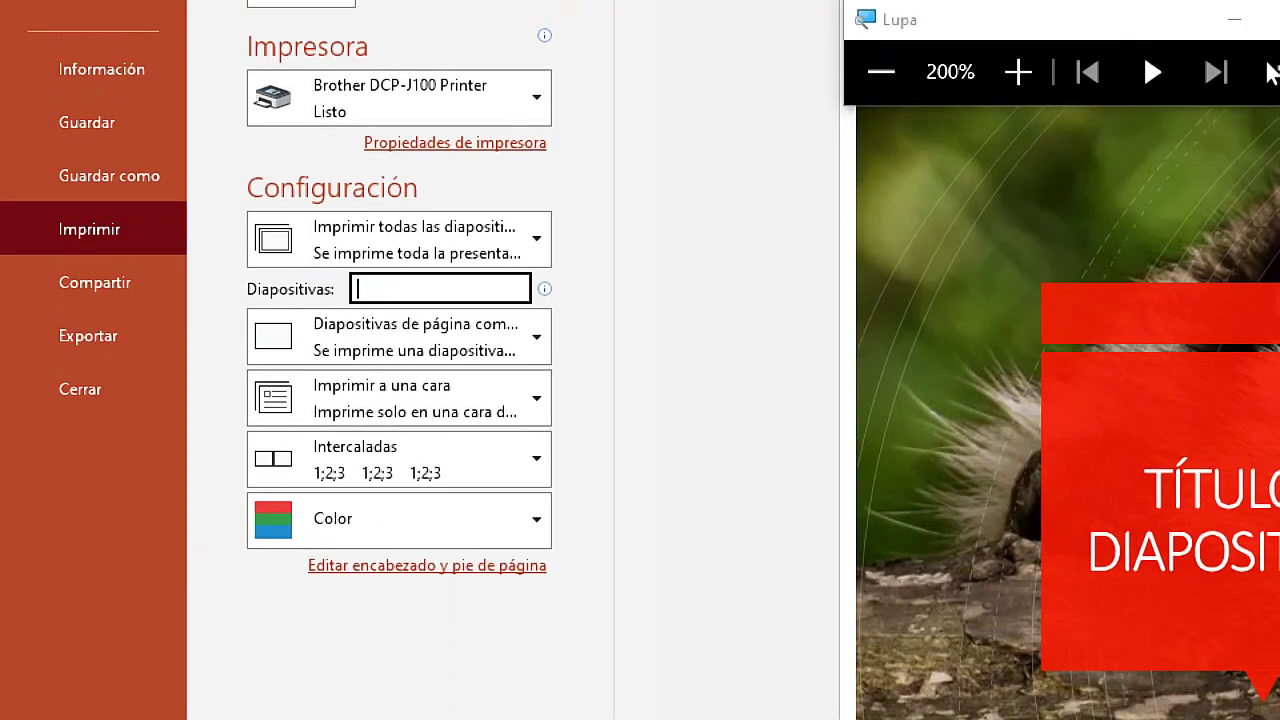
key("Return")
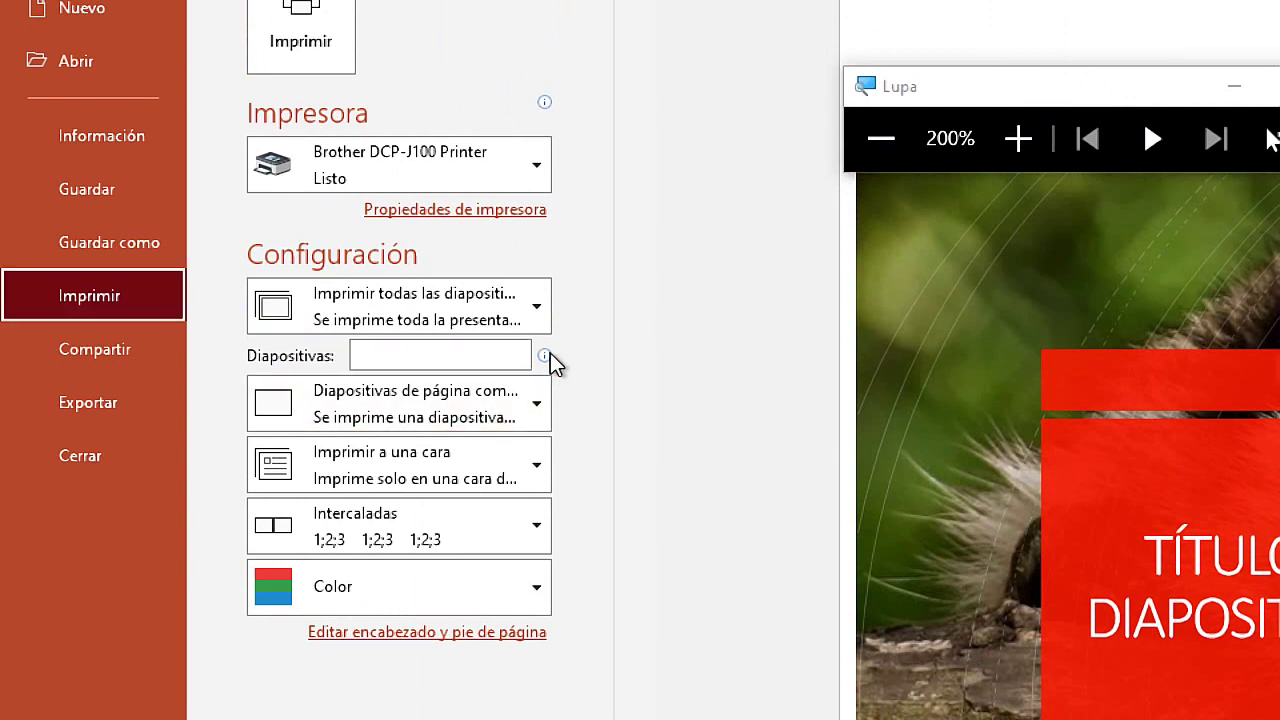
left_click(443, 330)
left_click(630, 290)
left_click(459, 360)
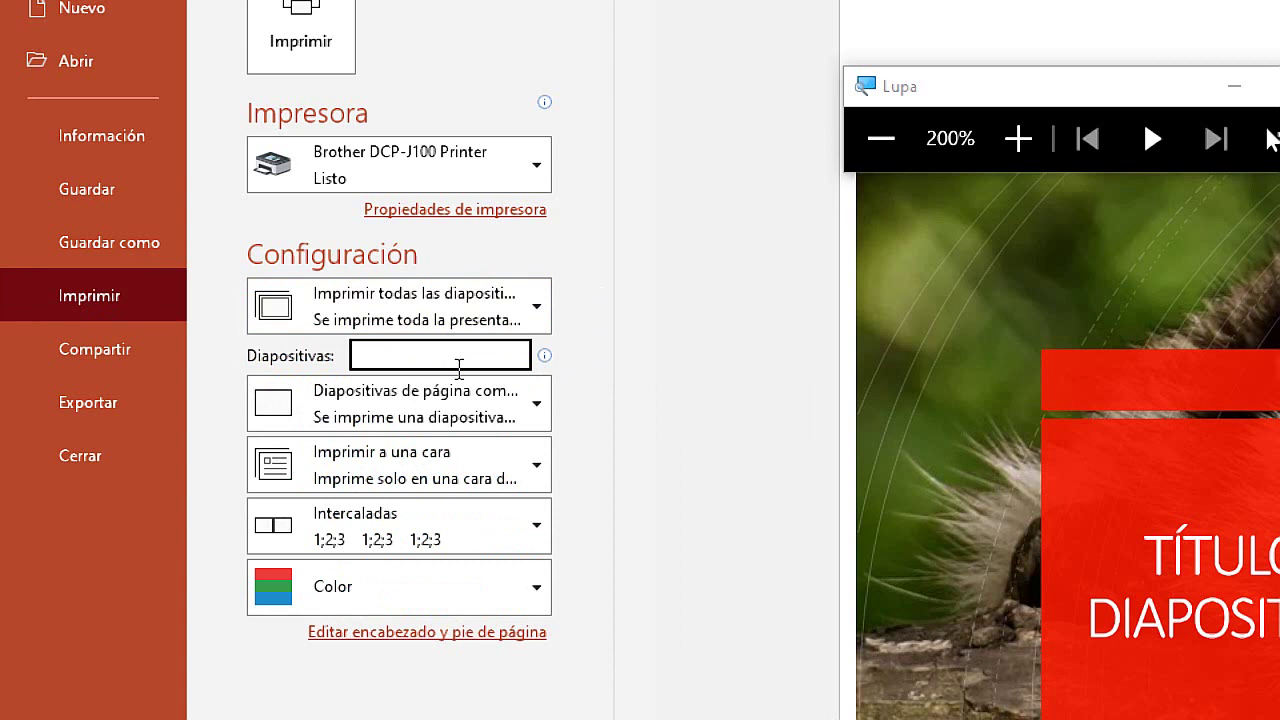
key("Return")
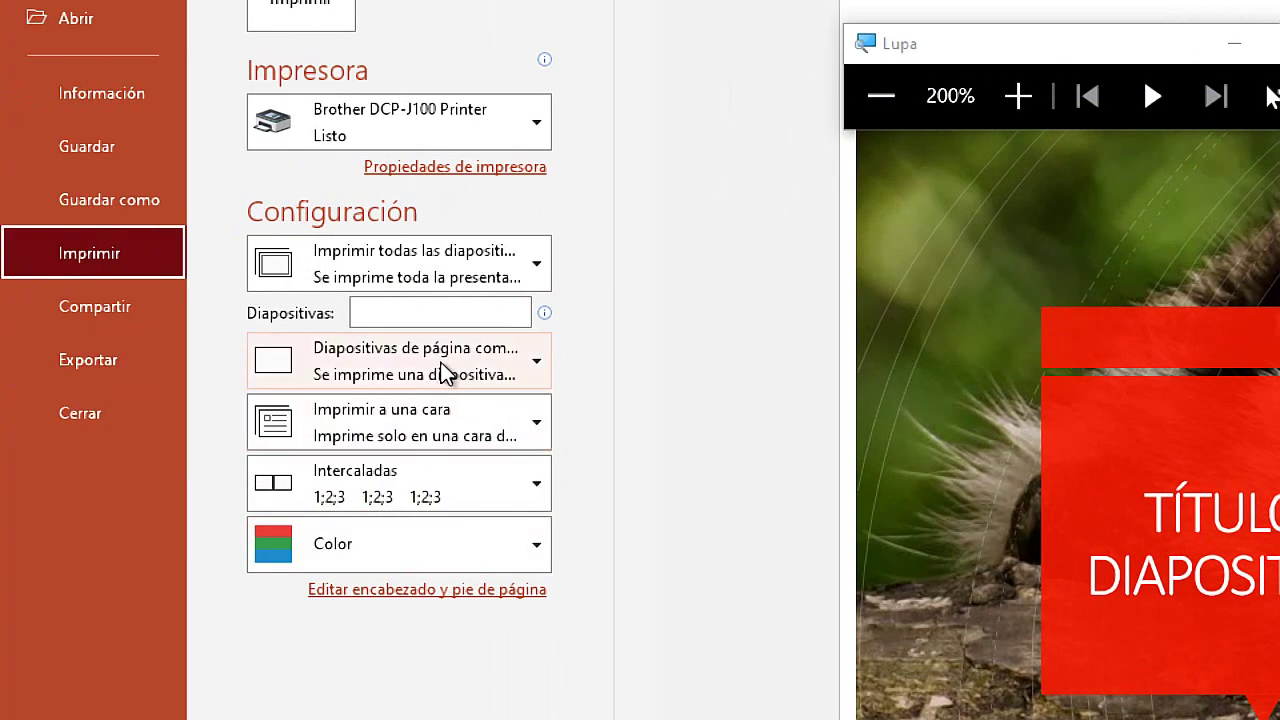
- Preview the Páginas de notas layout, then switch to the Esquema outline layout
left_click(442, 362)
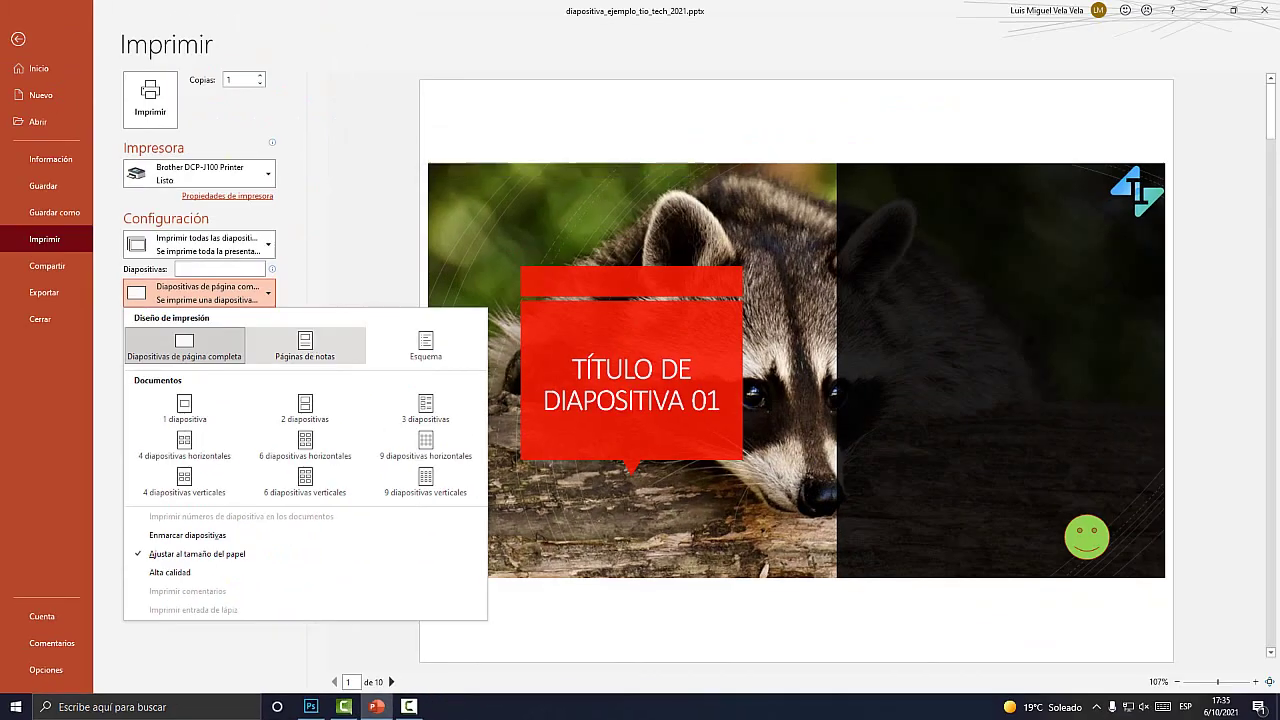
left_click(617, 243)
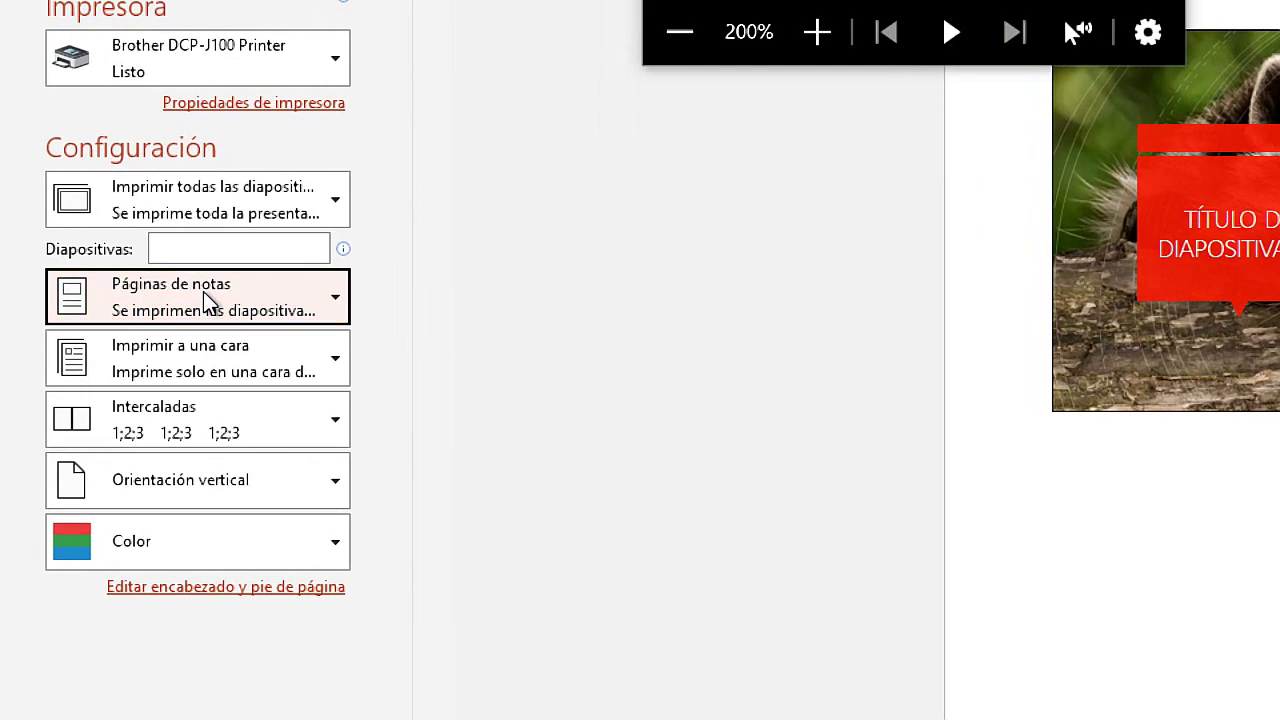
left_click(203, 292)
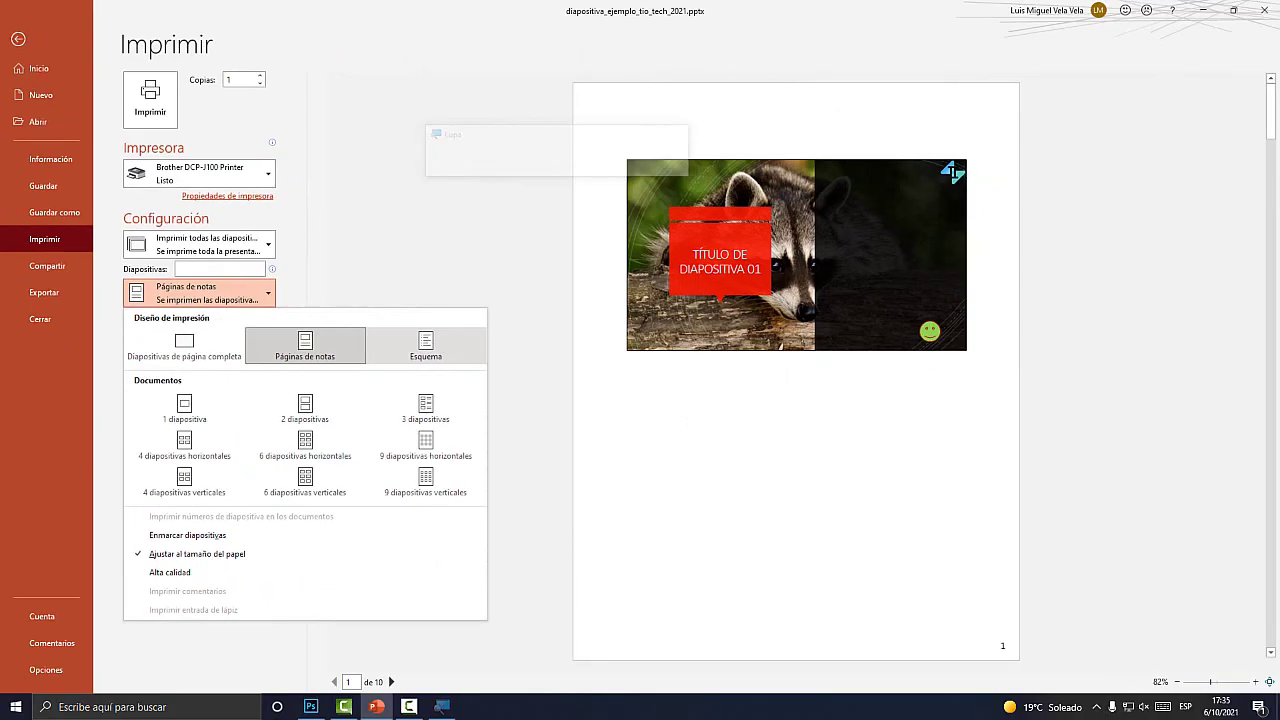
left_click(652, 396)
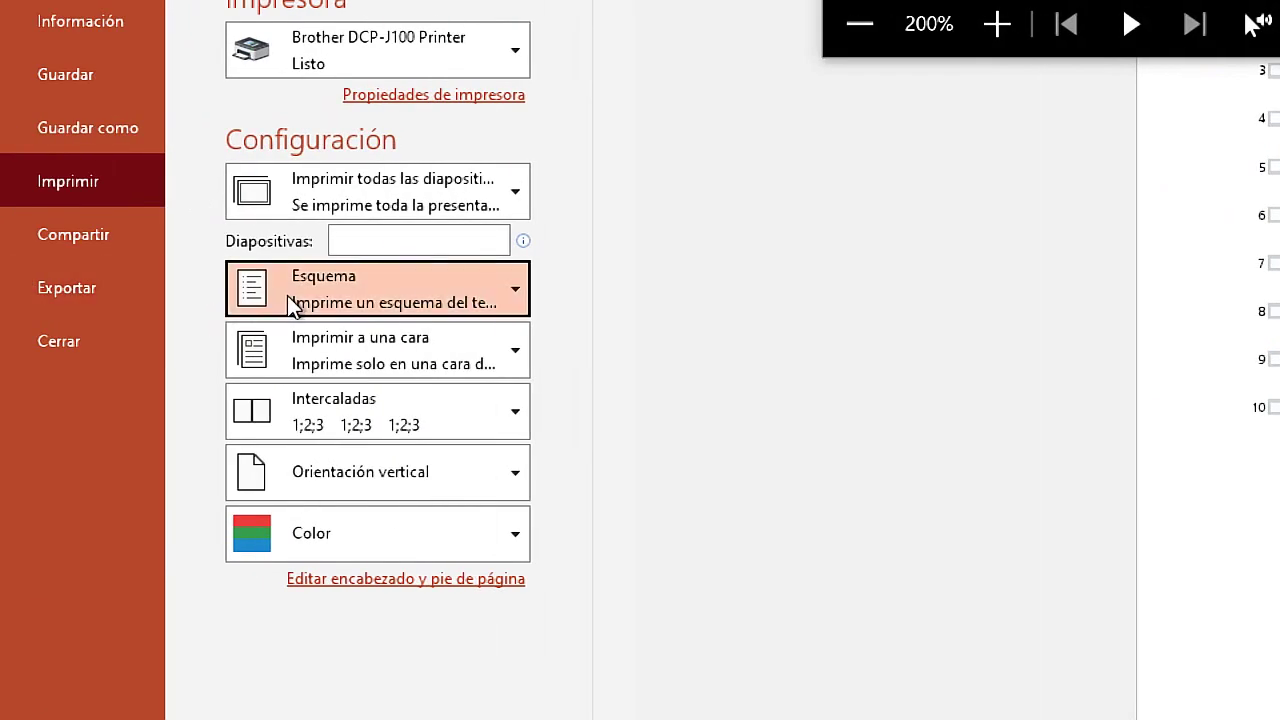
- Preview the handouts with one slide per page
left_click(158, 300)
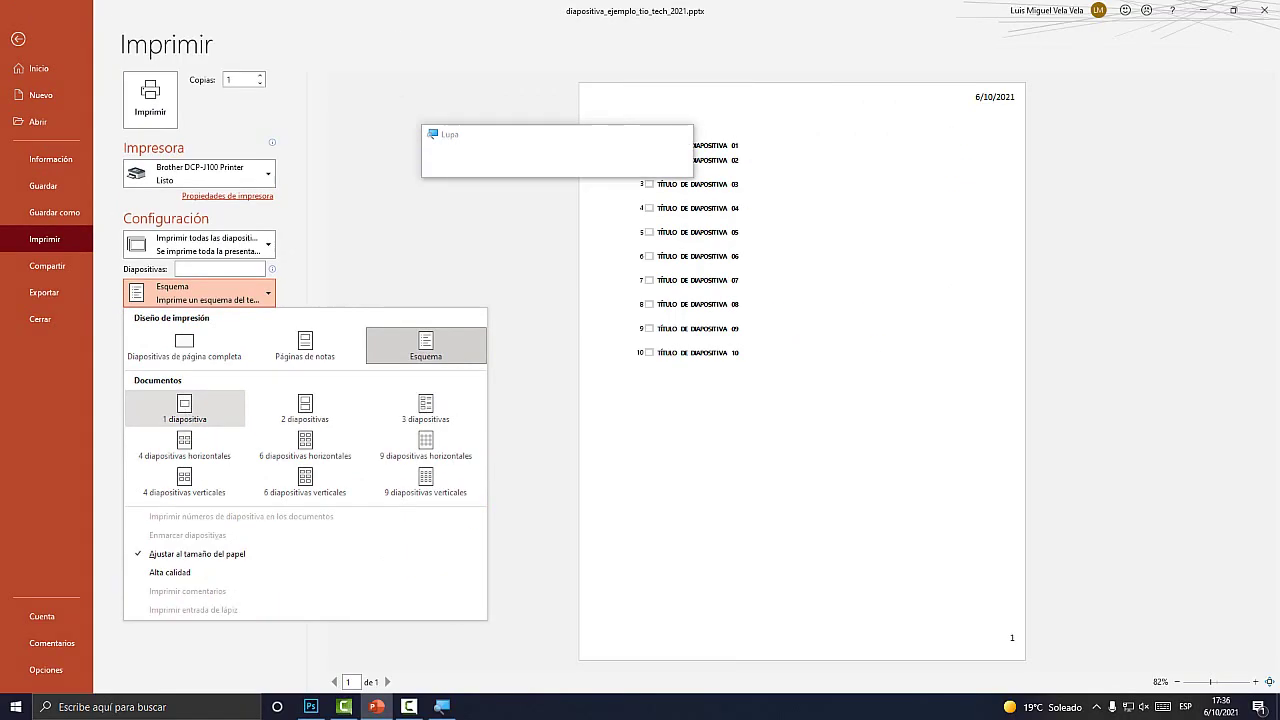
left_click(186, 430)
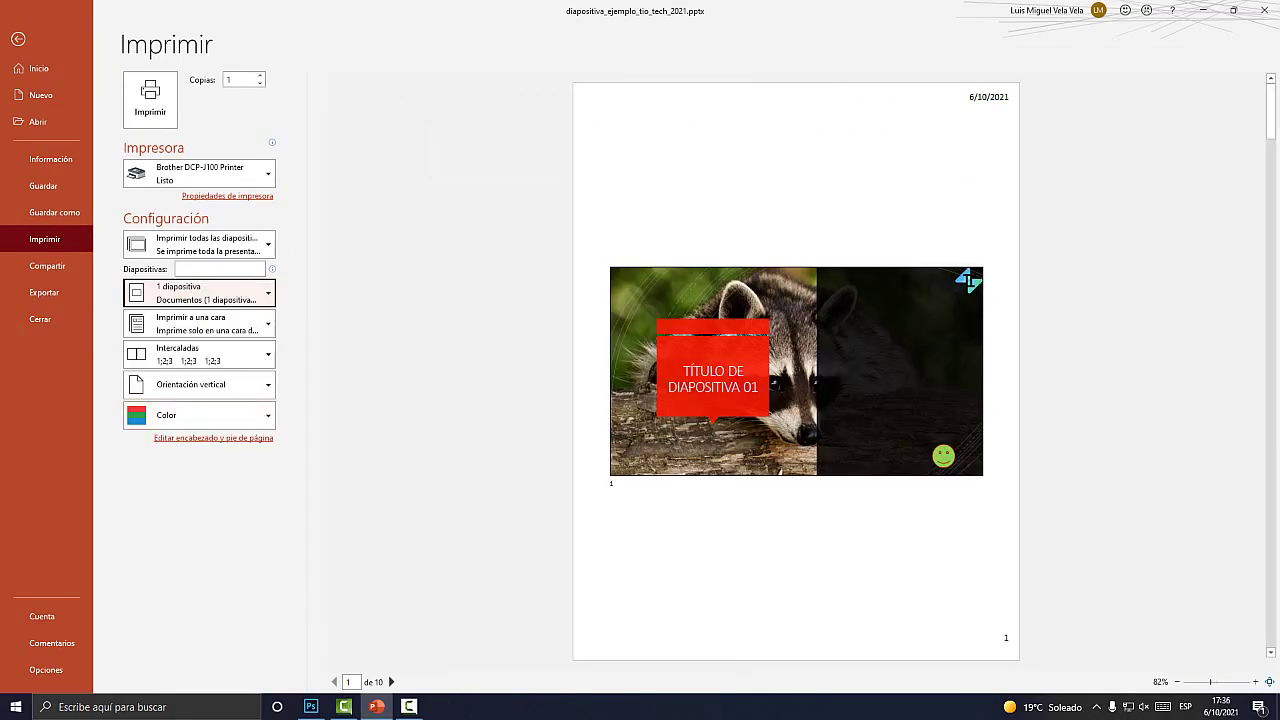
left_click(190, 293)
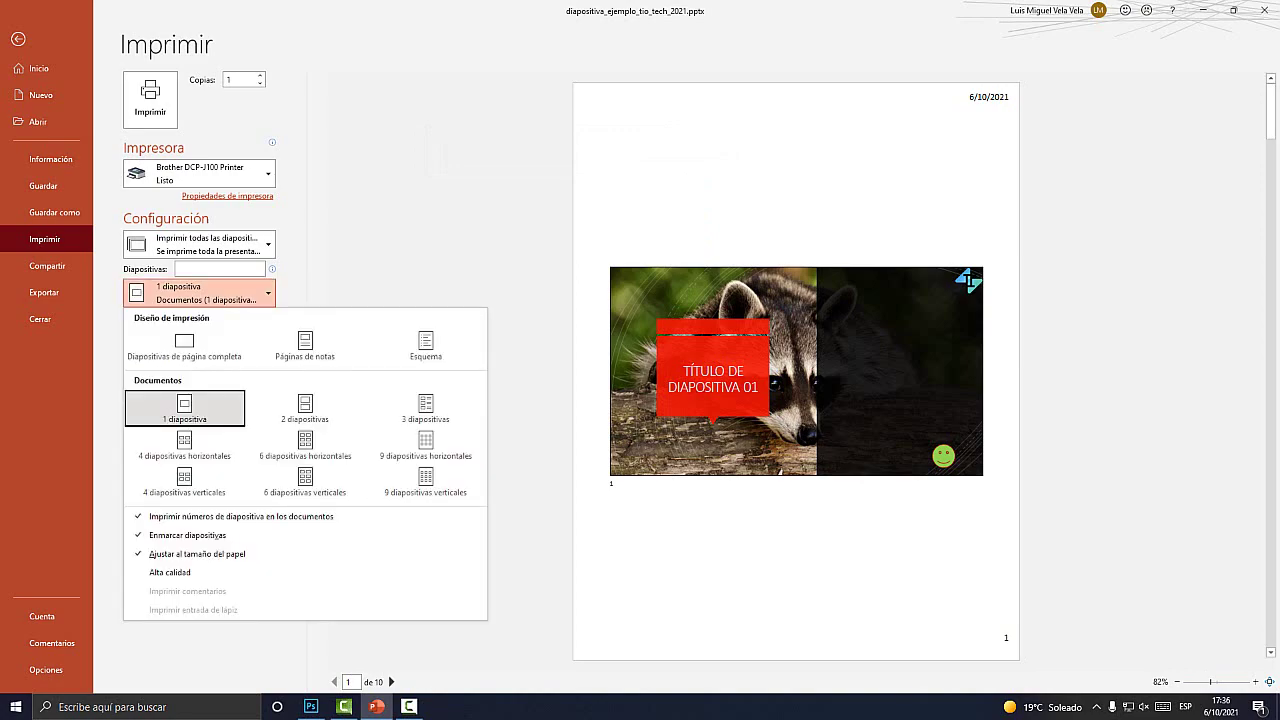
key("super+plus")
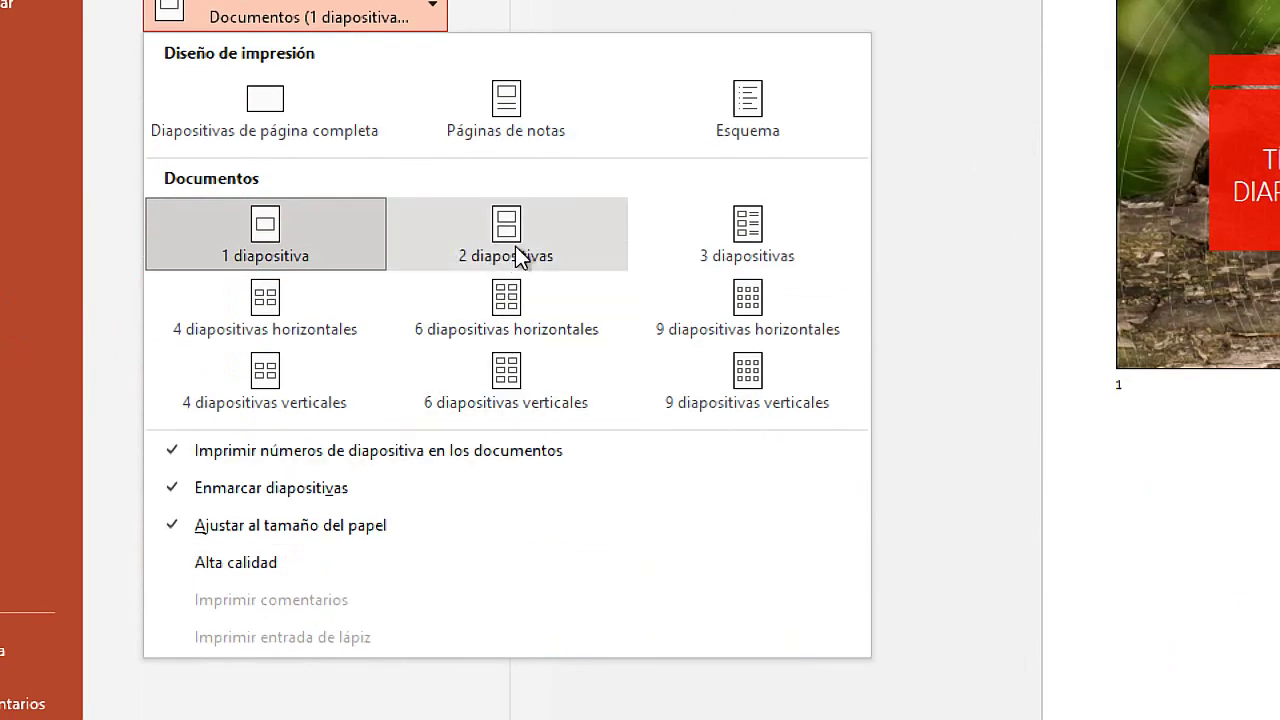
- Try two slides per page, then choose Documentos with 3 diapositivas per page
left_click(507, 233)
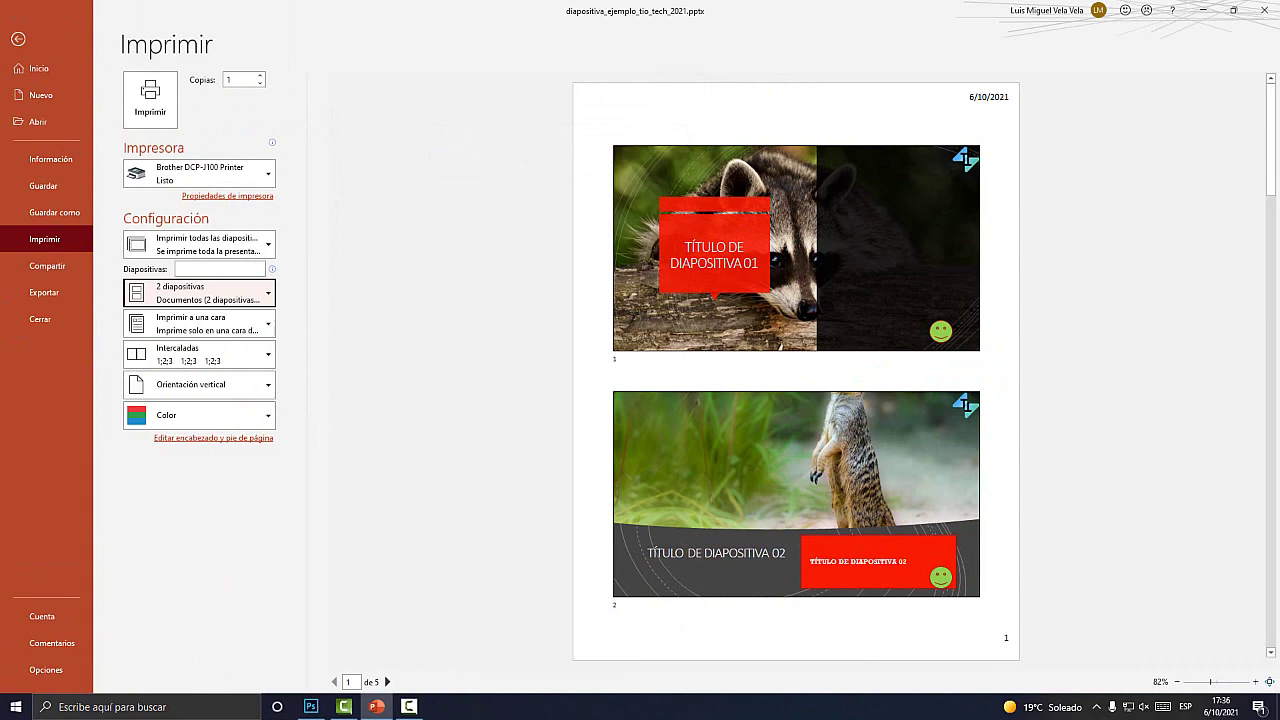
key("super+plus")
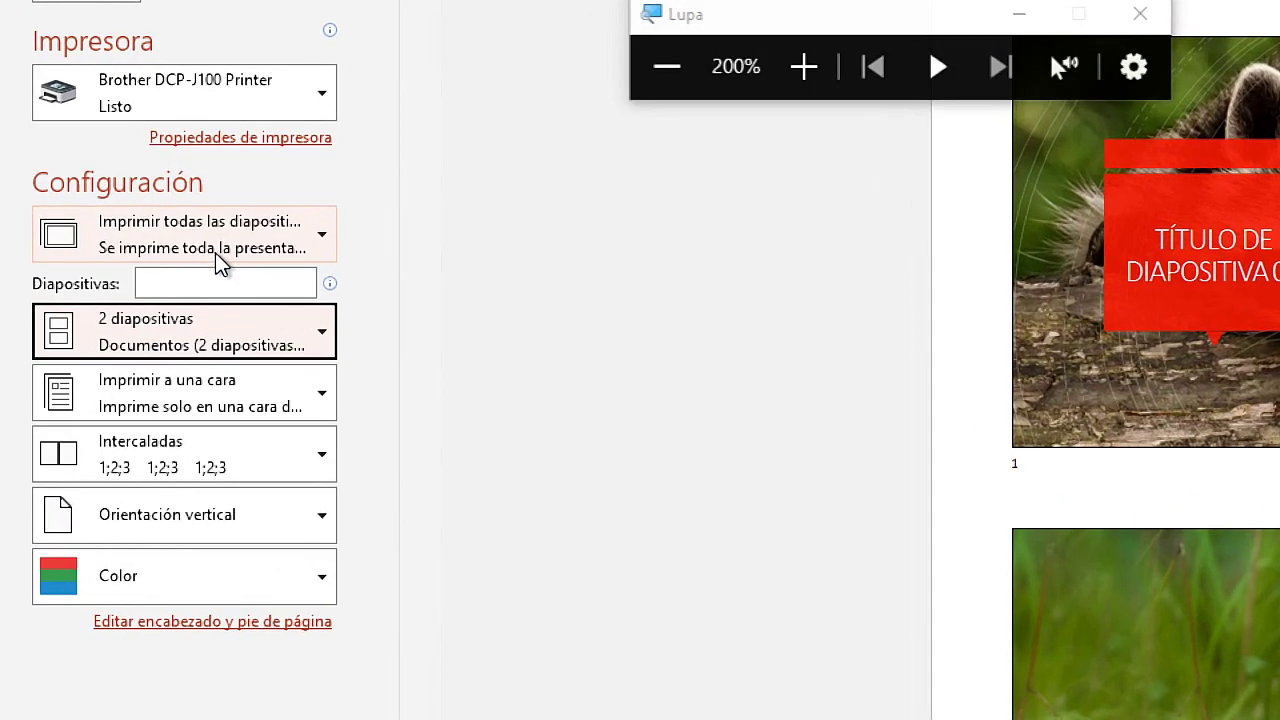
left_click(290, 335)
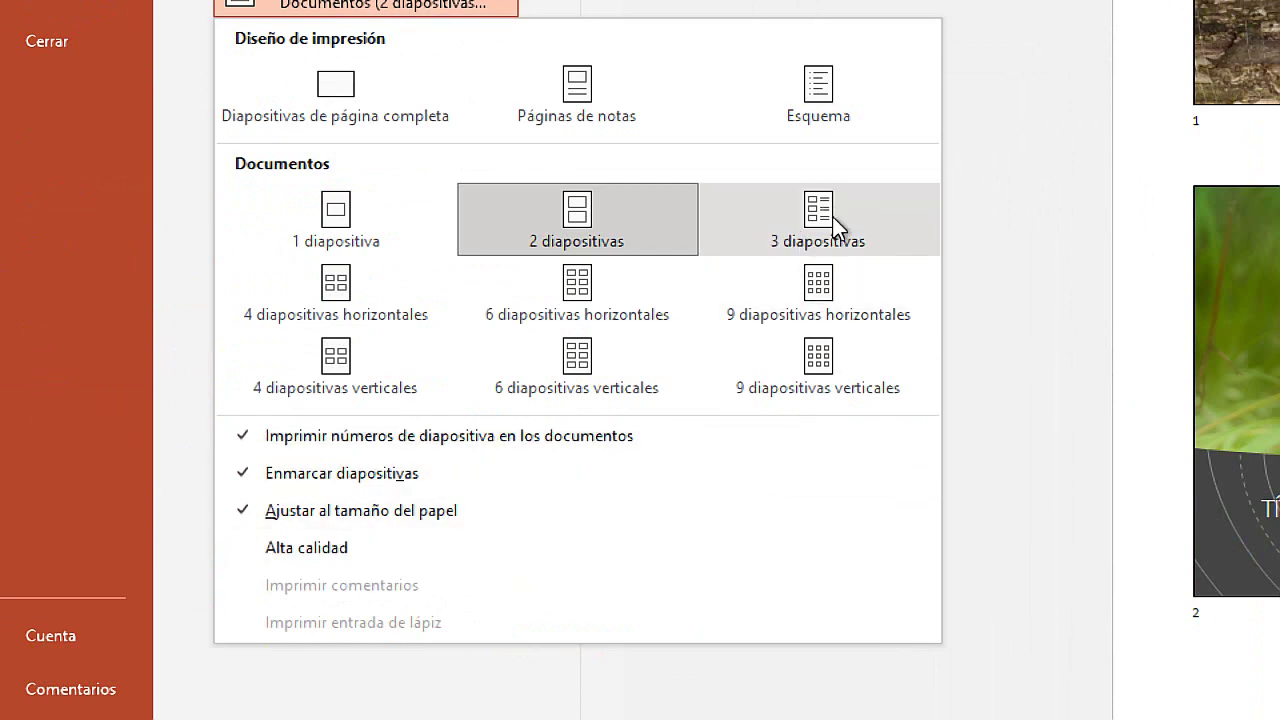
key("super+Escape")
left_click(818, 232)
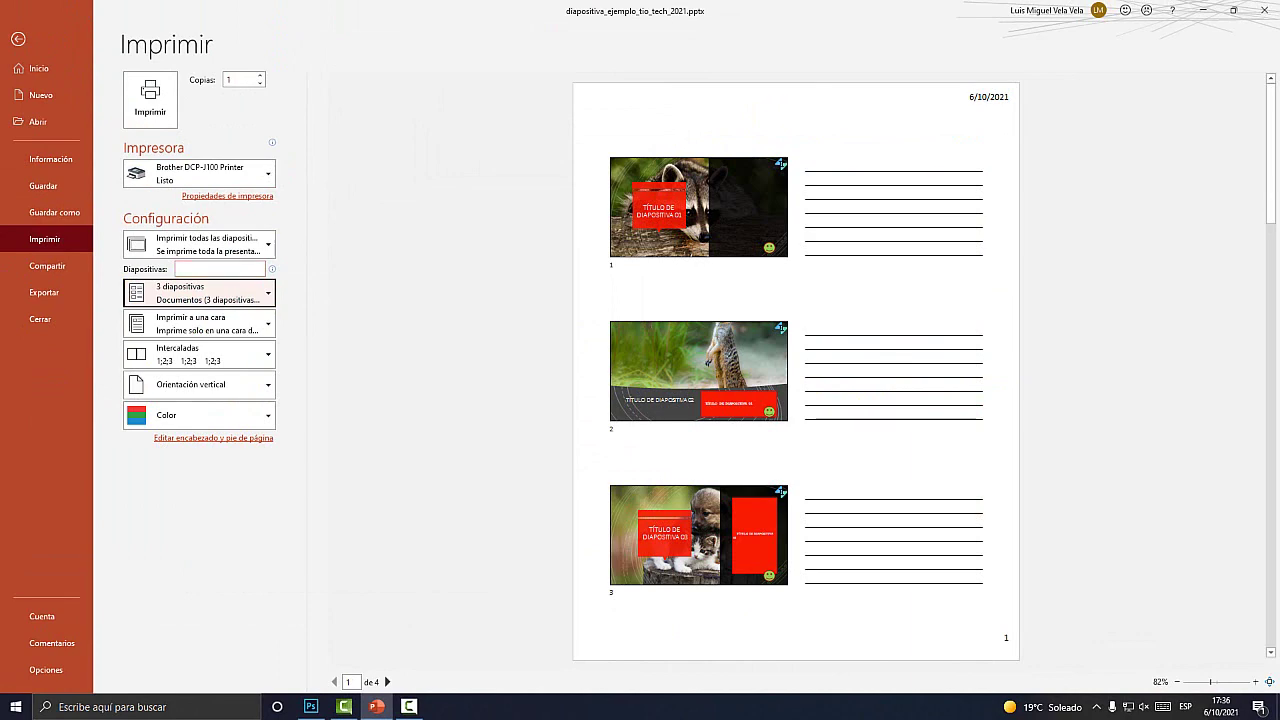
key("super+plus")
left_click(168, 296)
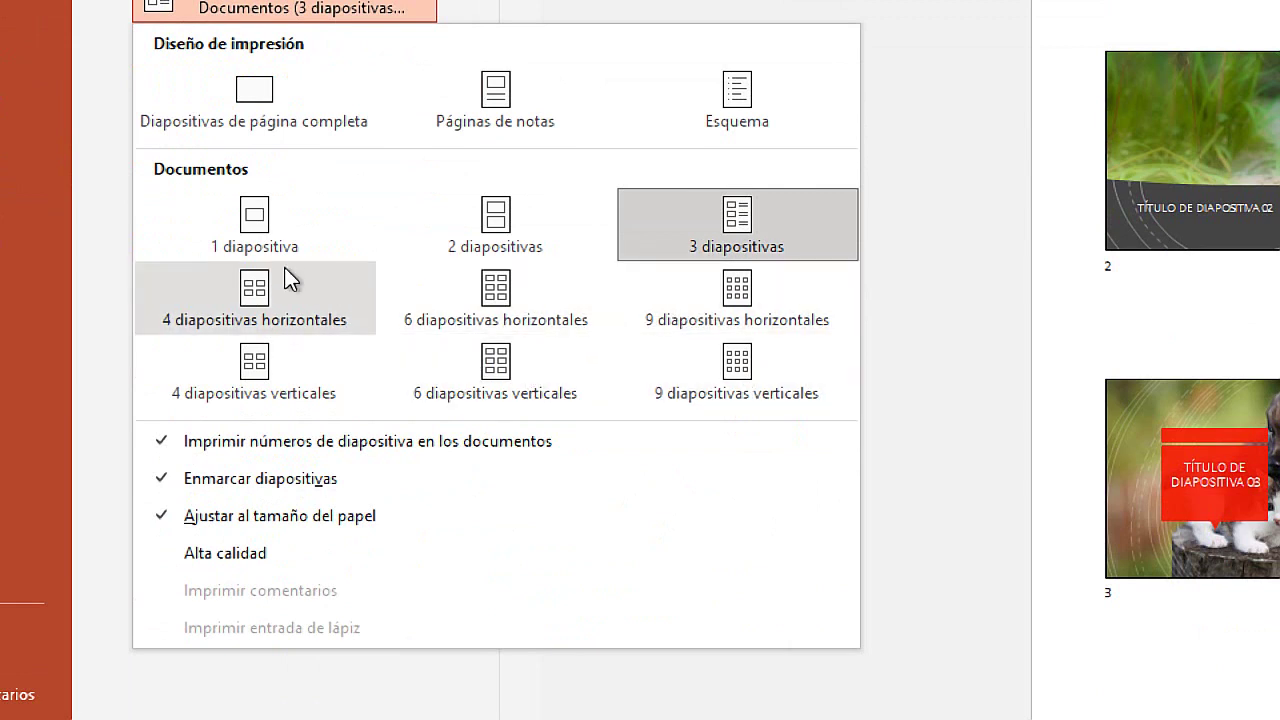
- Preview the handouts as 4 diapositivas horizontales
left_click(252, 313)
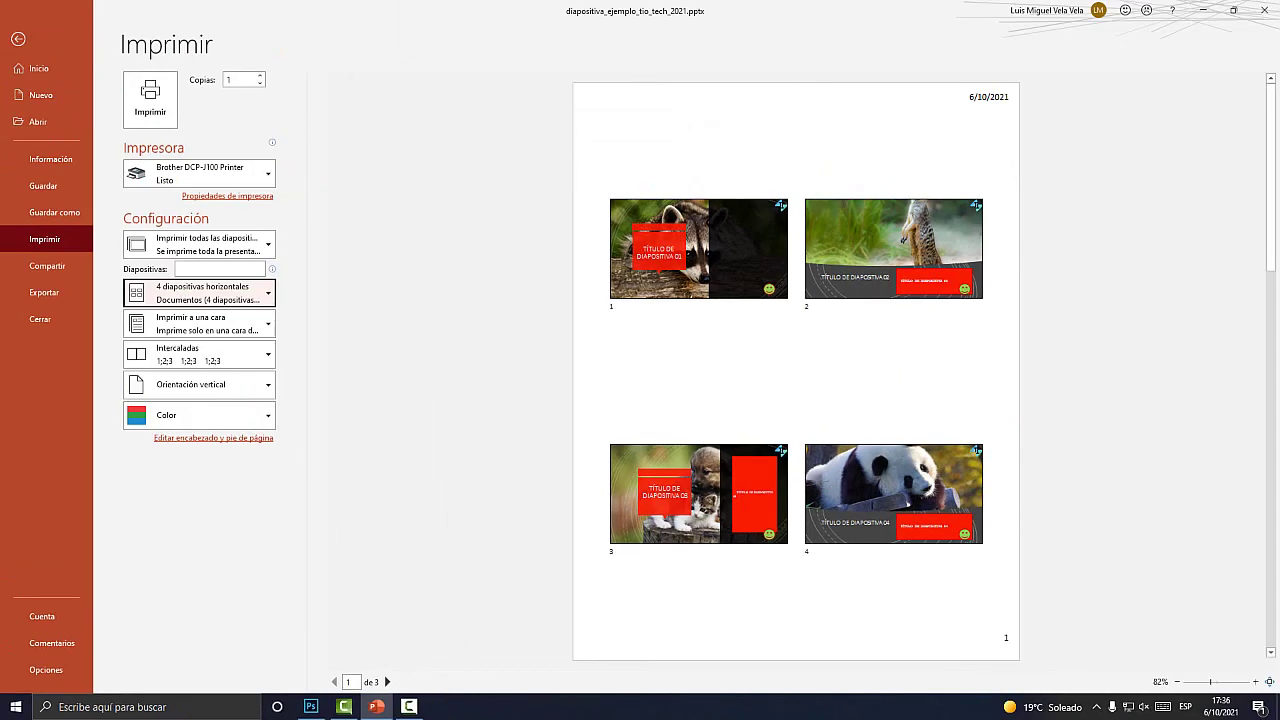
key("super+plus")
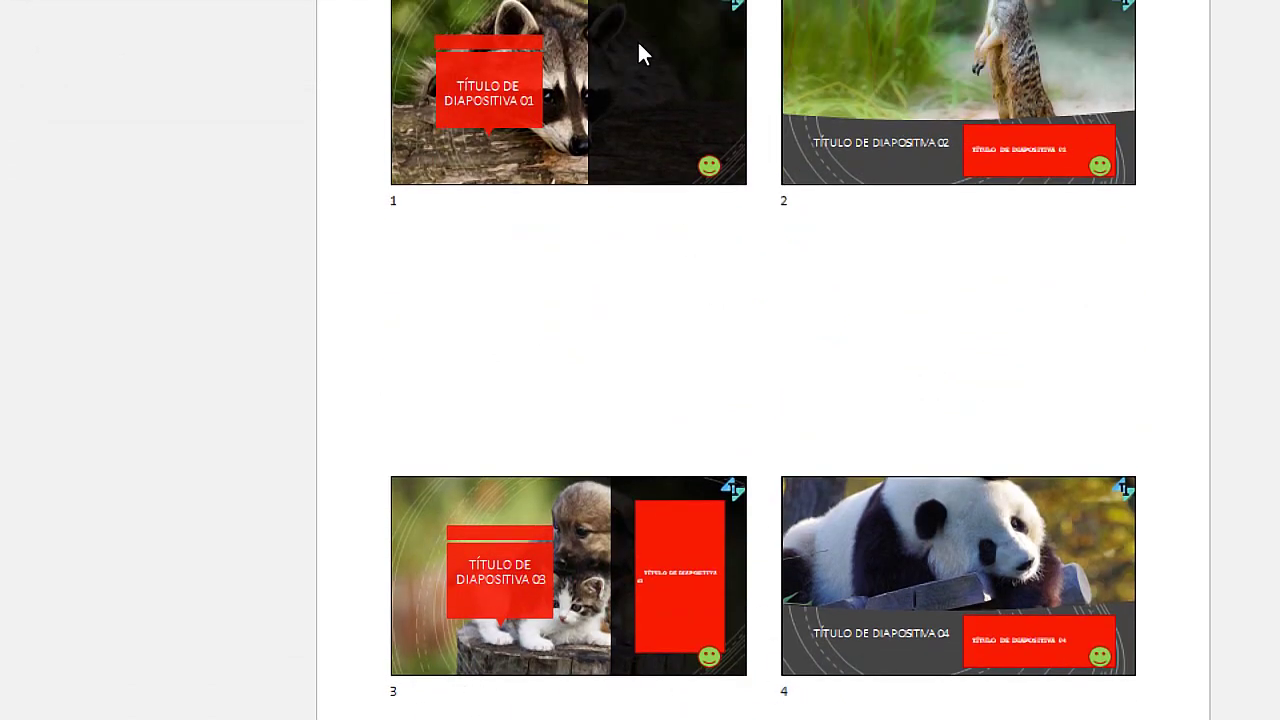
key("super+Escape")
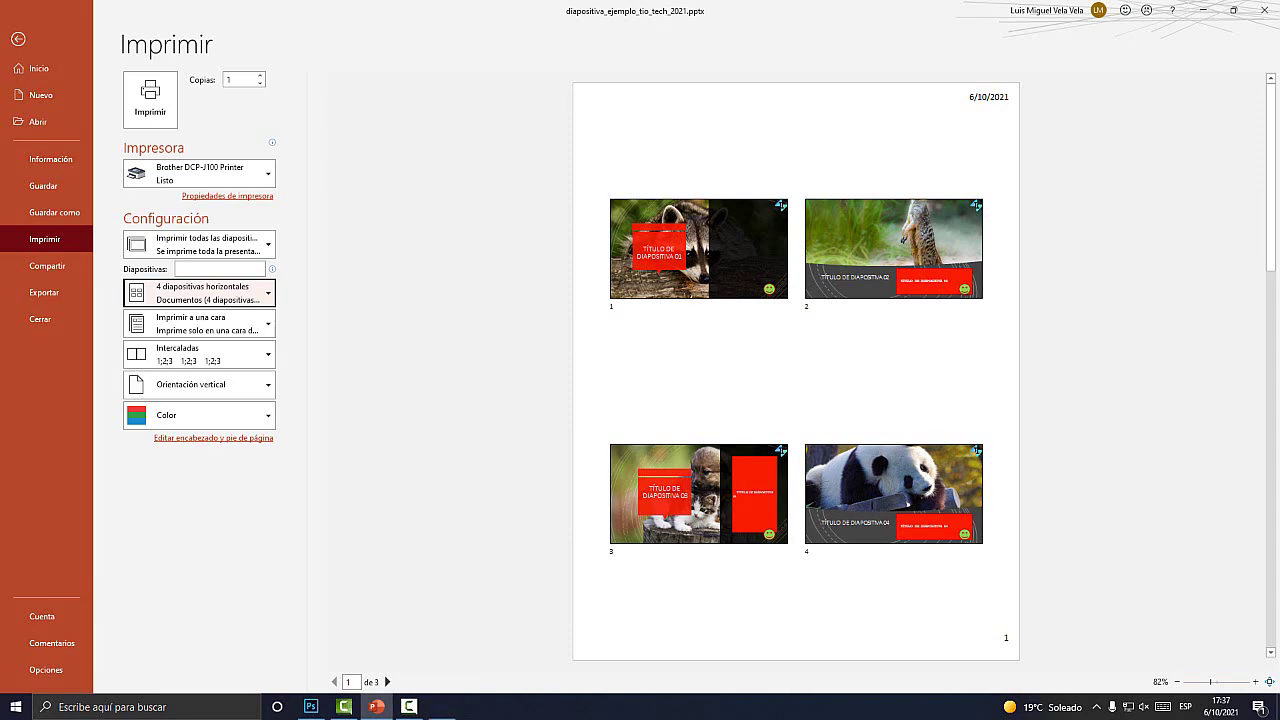
key("super+plus")
- Switch to 4 diapositivas verticales and page through all three preview pages back to page 1
left_click(192, 300)
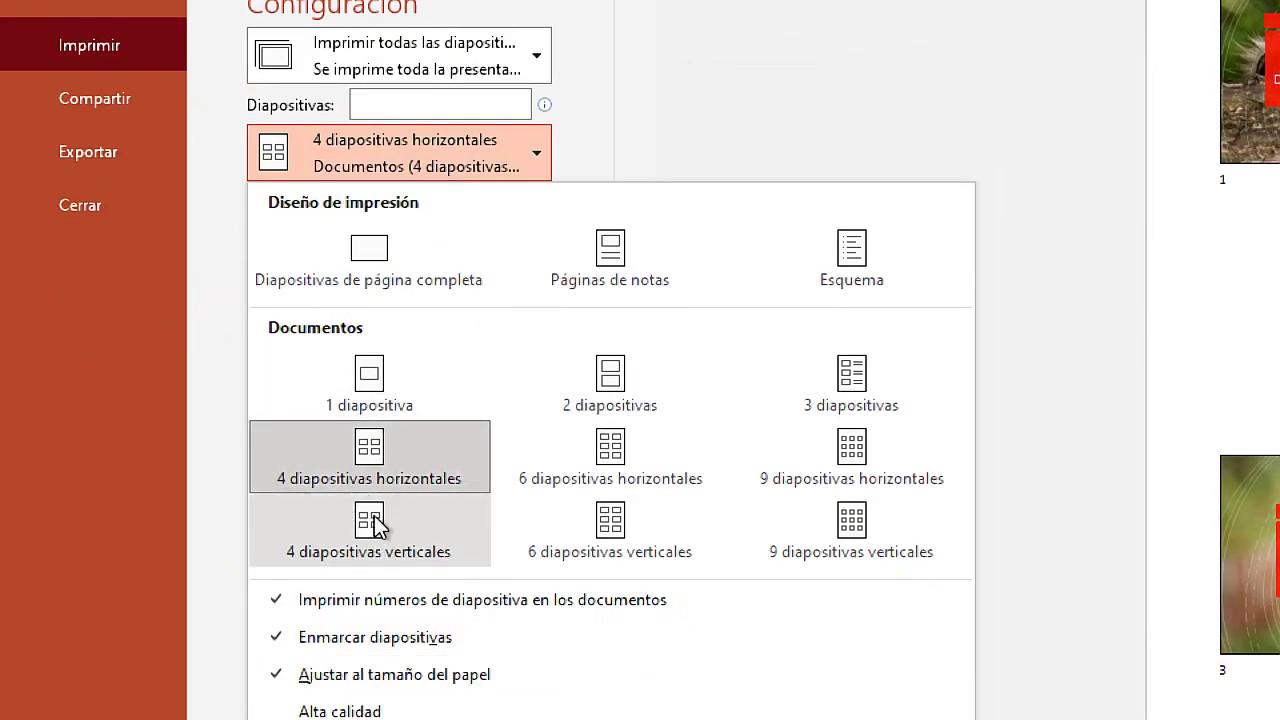
left_click(370, 522)
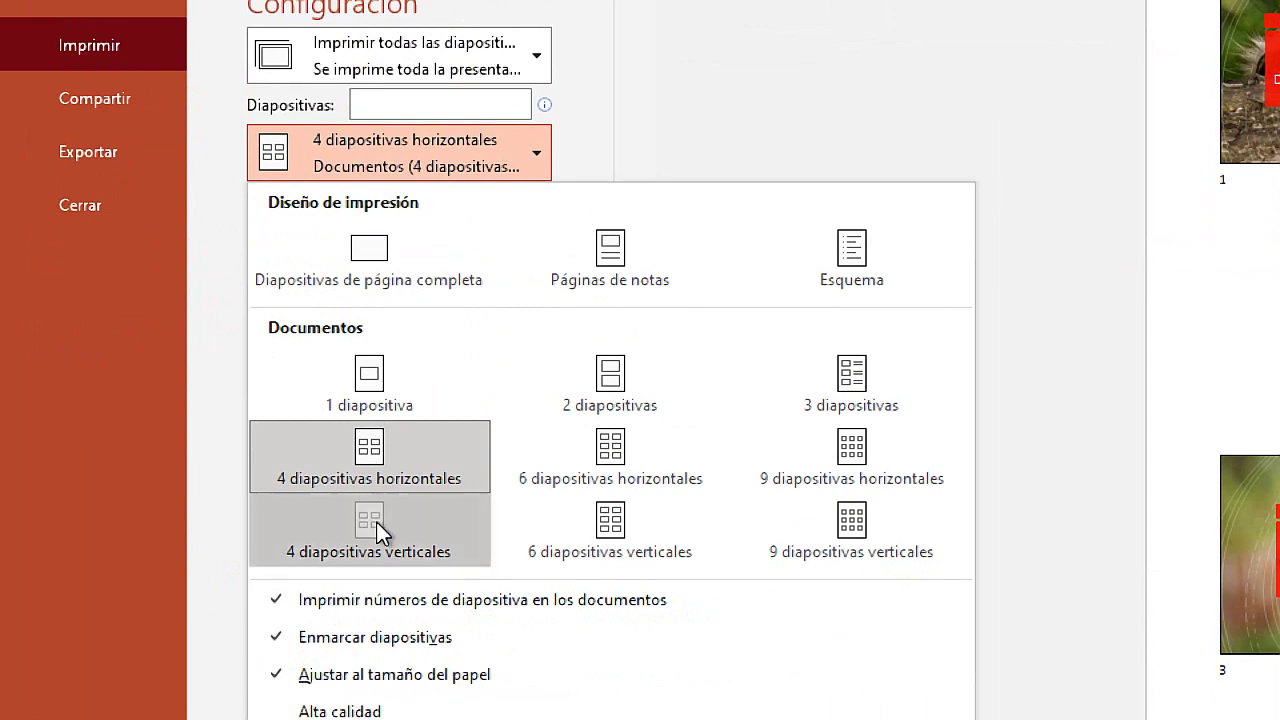
key("super+minus")
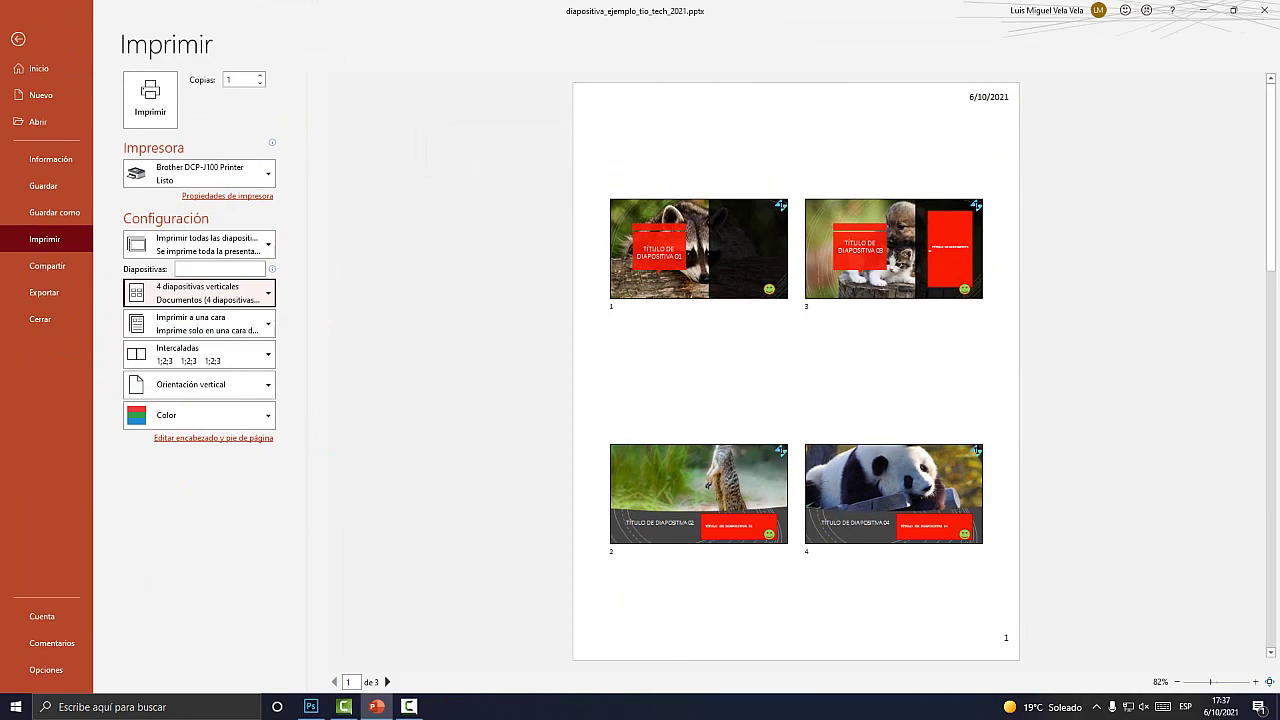
key("super+plus")
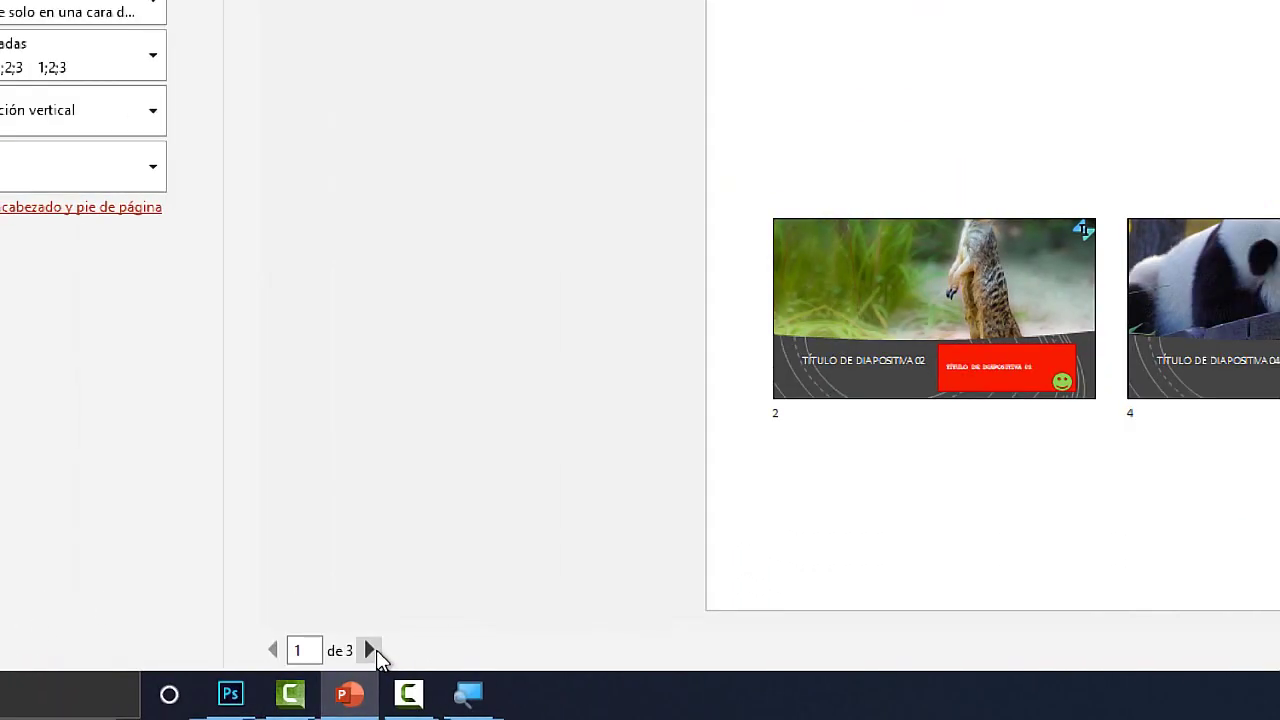
left_click(372, 650)
key("super+Escape")
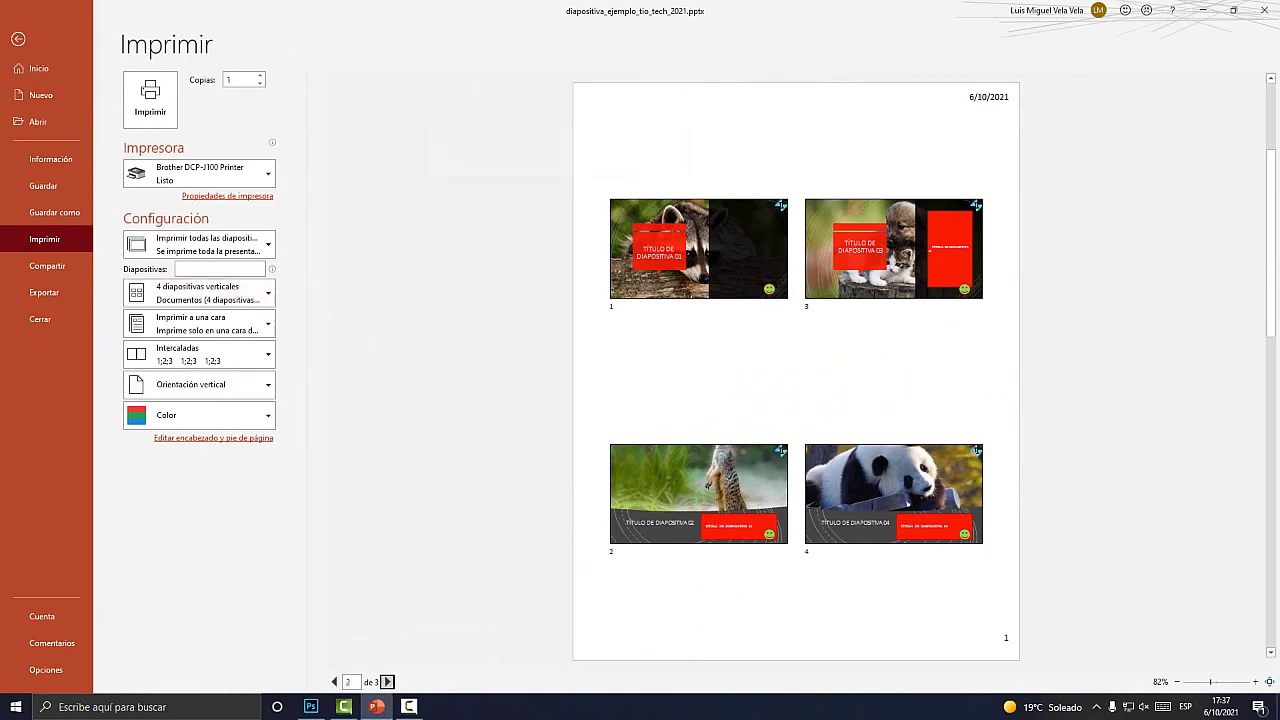
key("Page_Down")
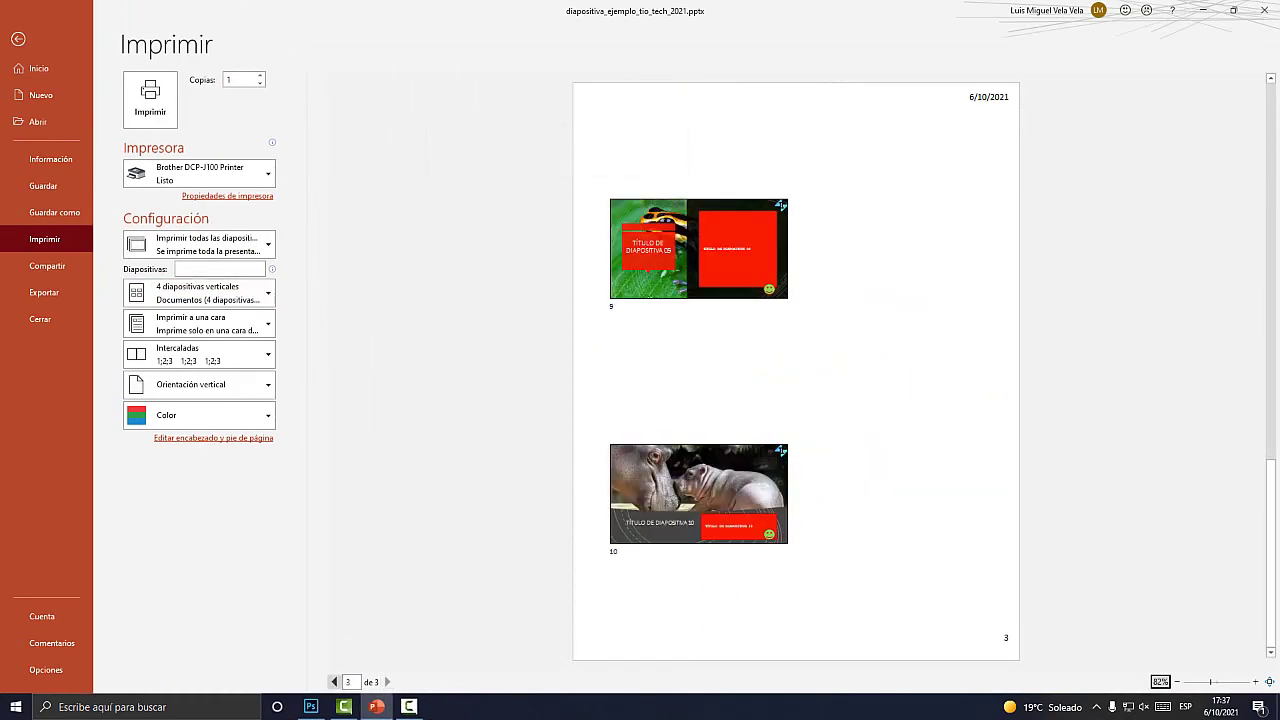
key("Page_Up")
key("Page_Up")
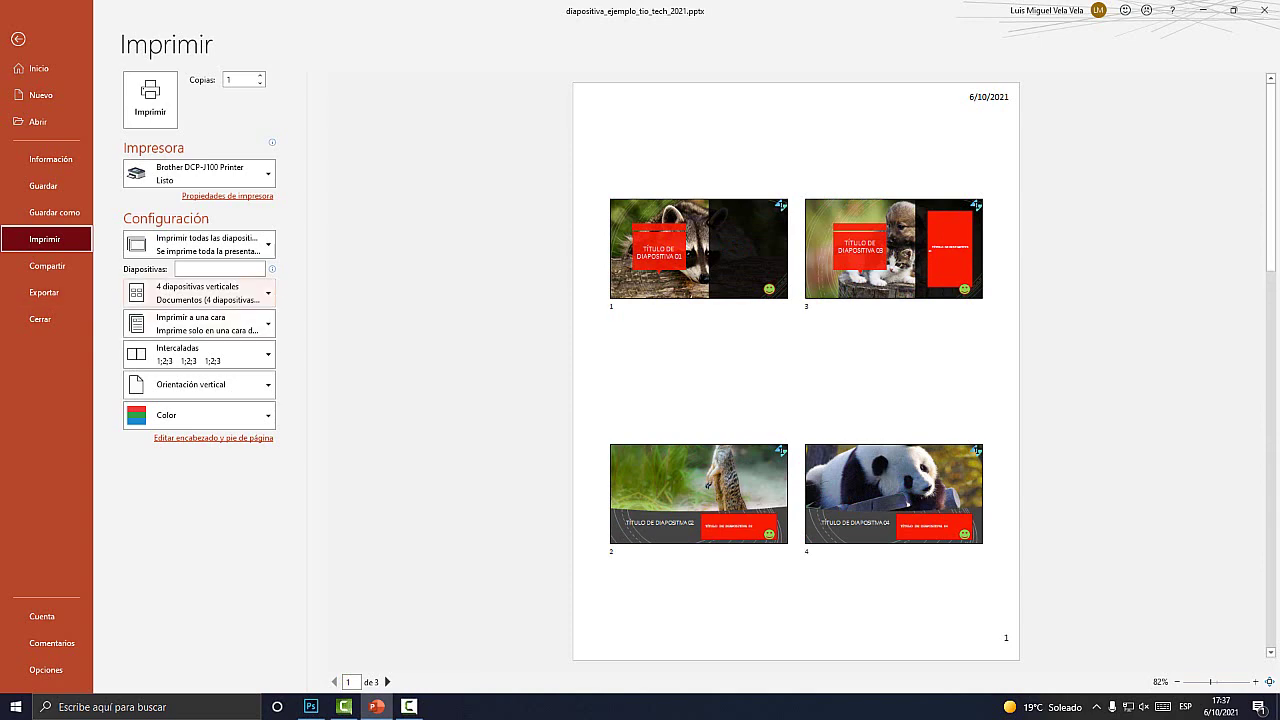
key("super+plus")
- Preview the handouts as 6 diapositivas horizontales
left_click(246, 295)
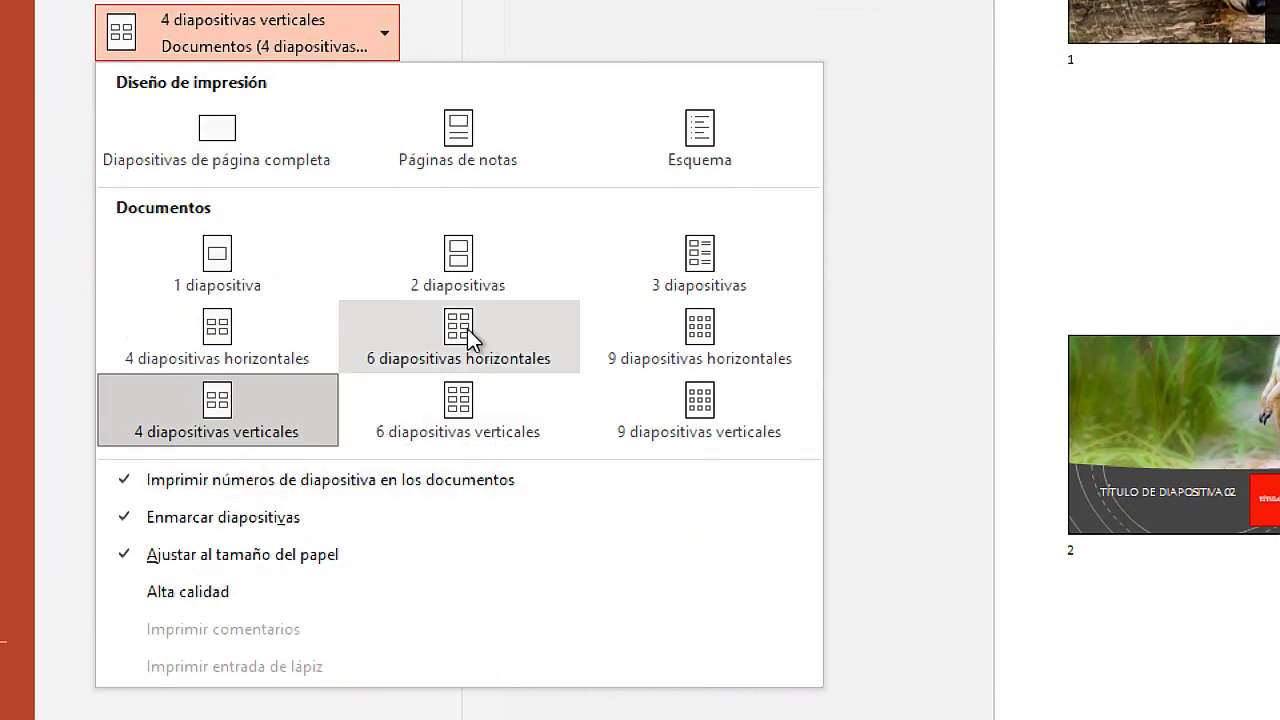
left_click(467, 329)
key("super+Escape")
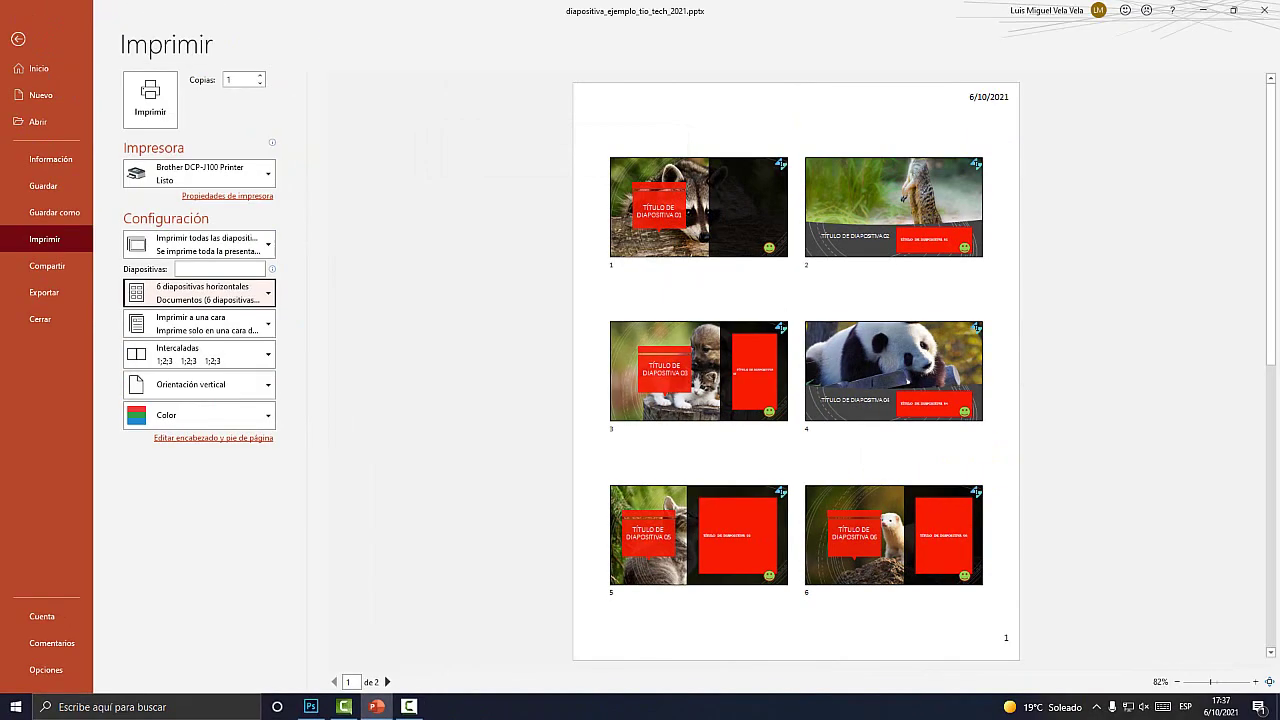
key("super+plus")
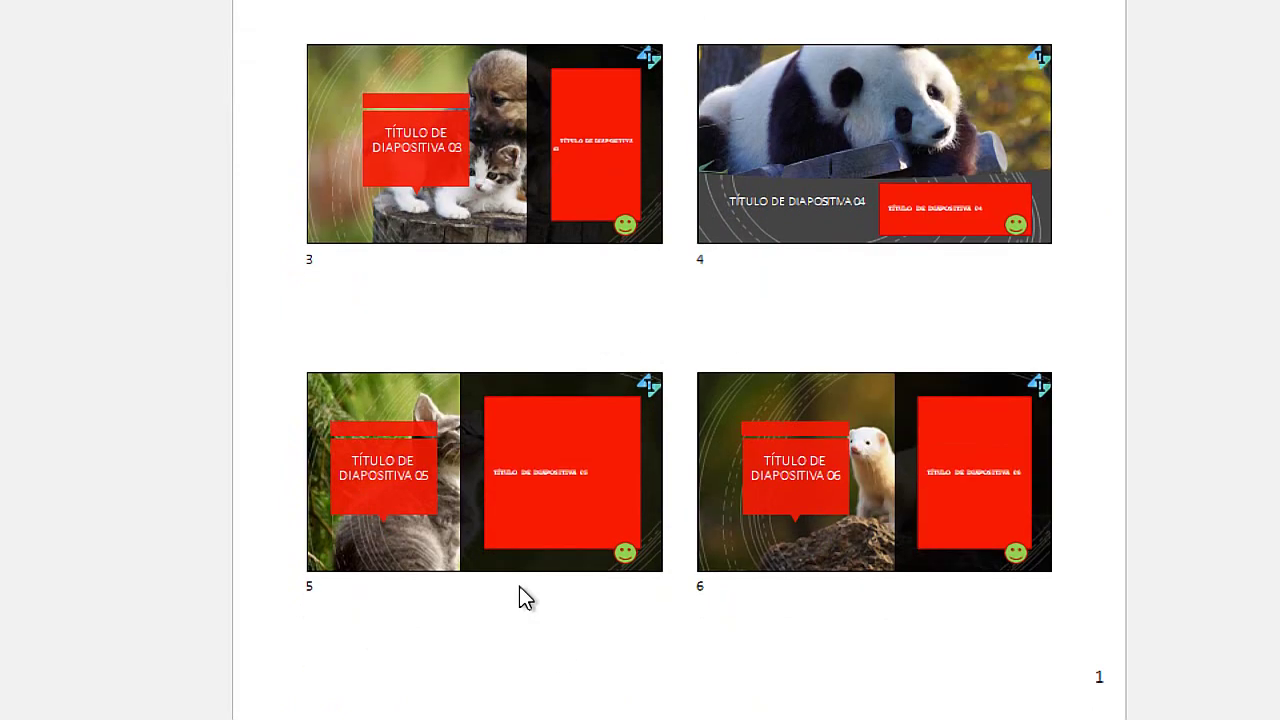
key("super+Escape")
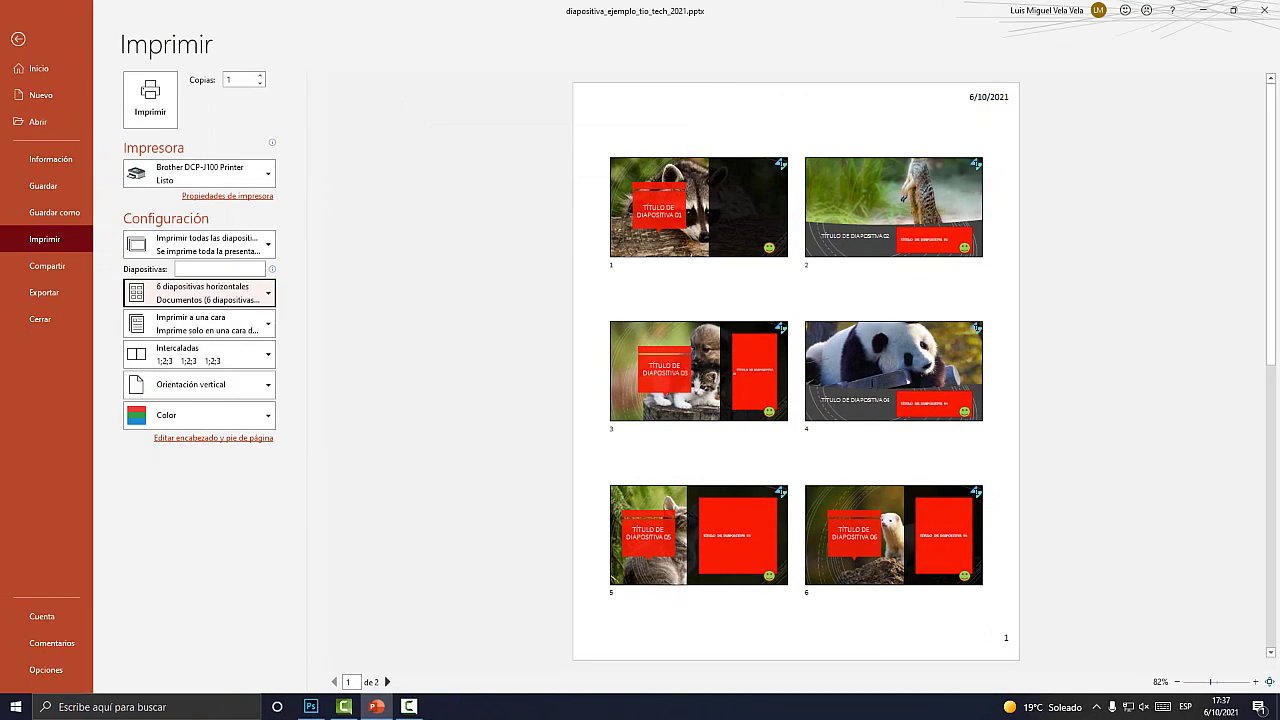
key("super+plus")
- Switch the handout layout to 9 diapositivas horizontales
left_click(210, 292)
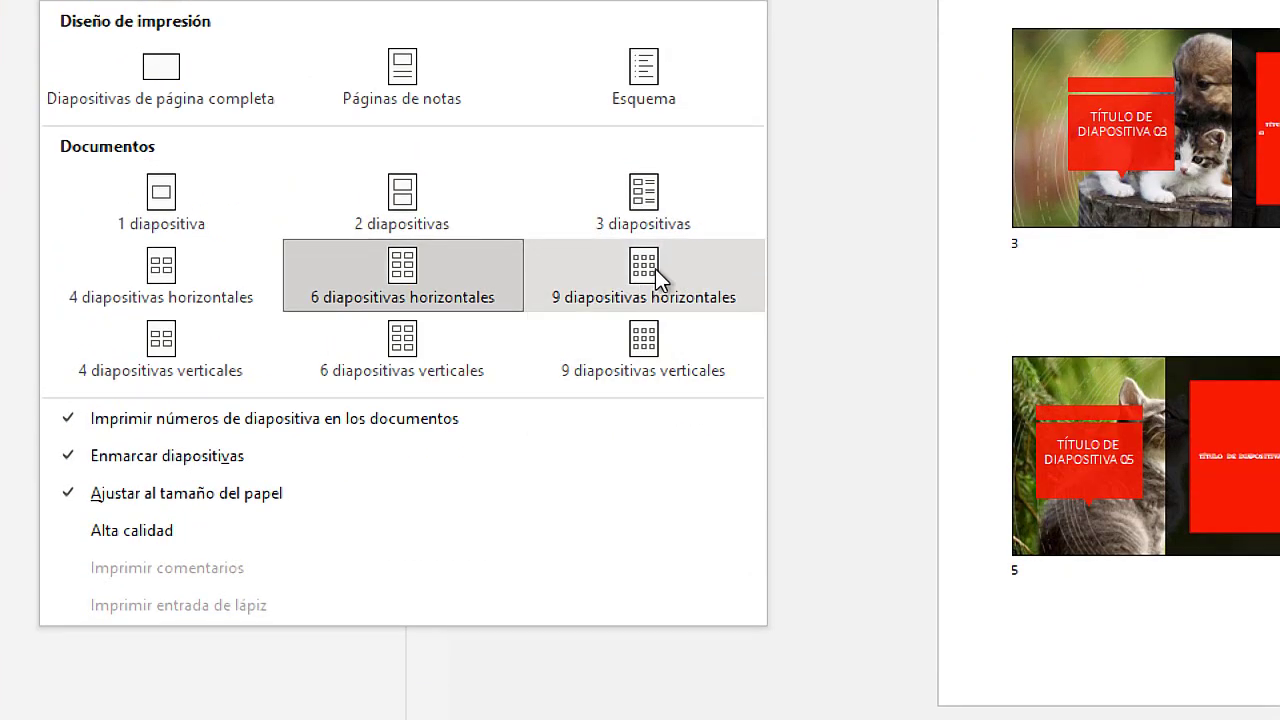
left_click(651, 284)
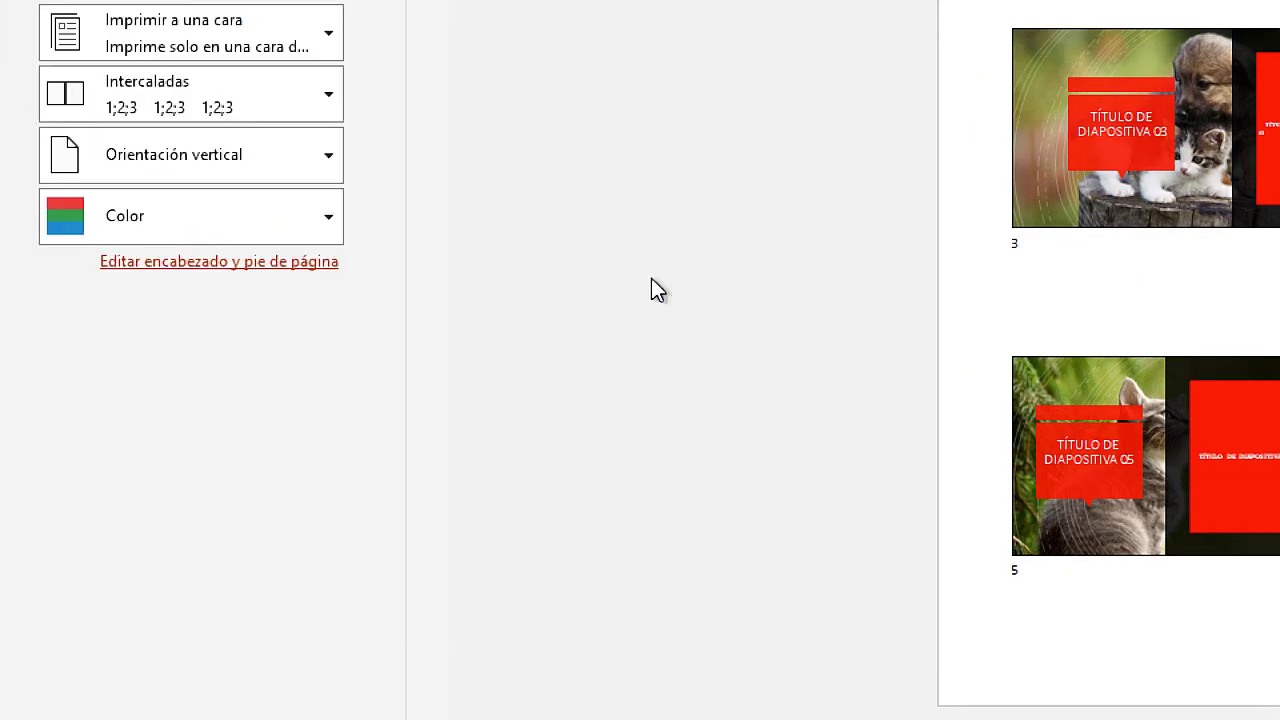
key("super+Escape")
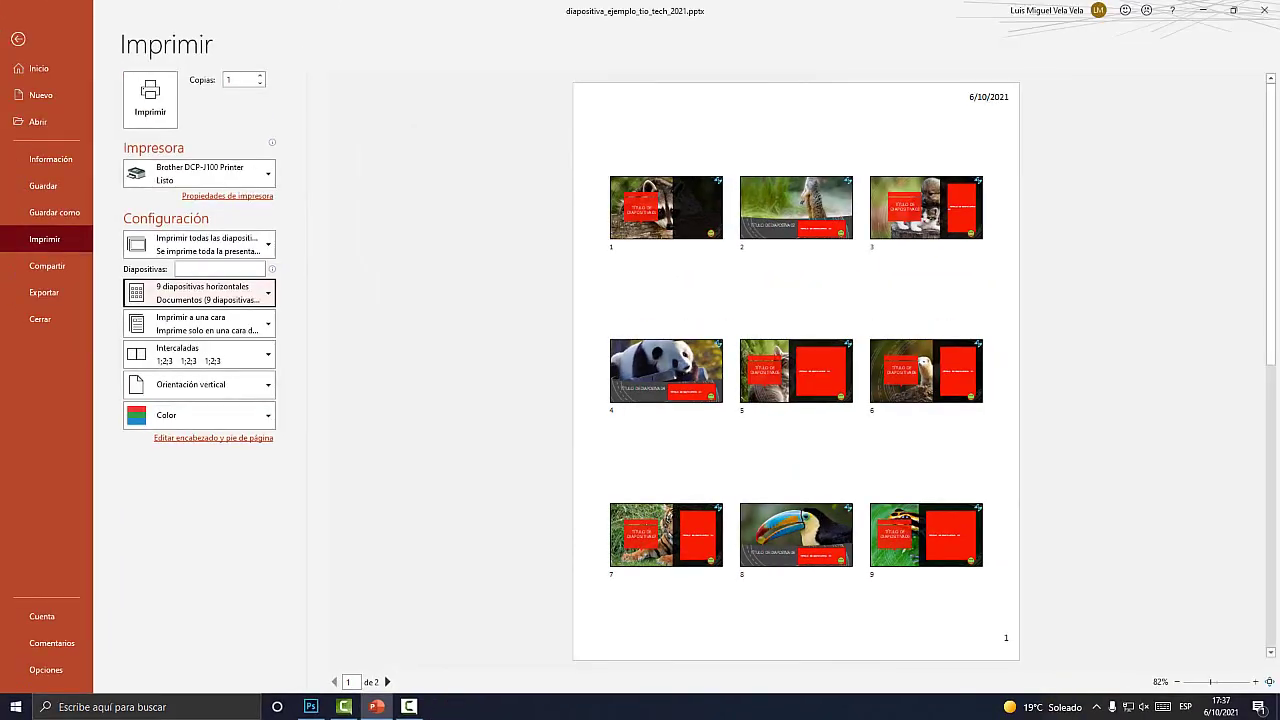
key("super+plus")
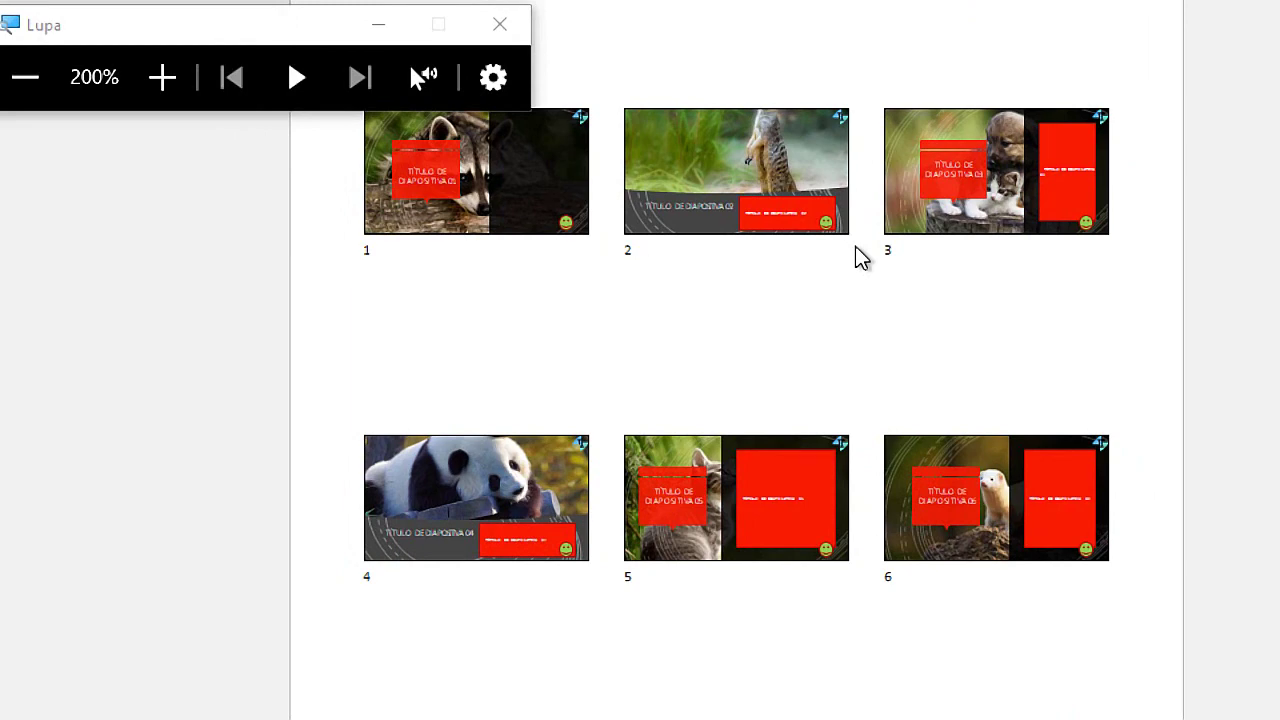
key("super+Escape")
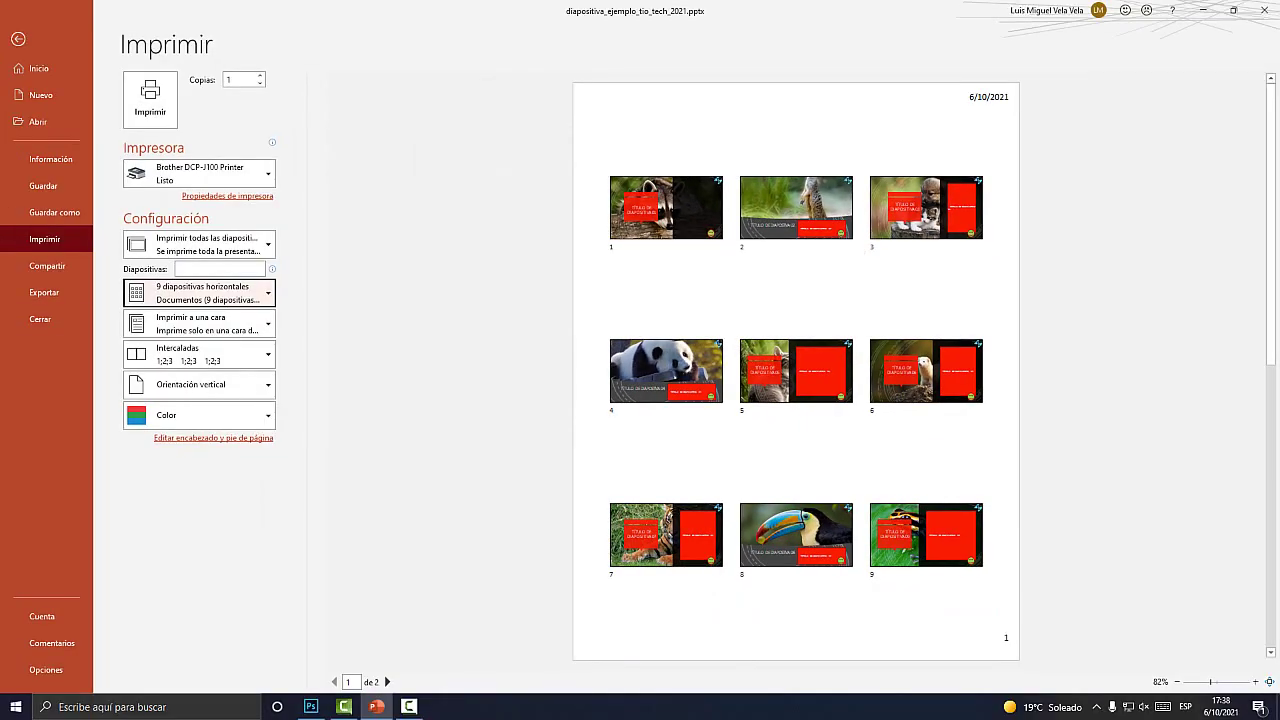
key("super+plus")
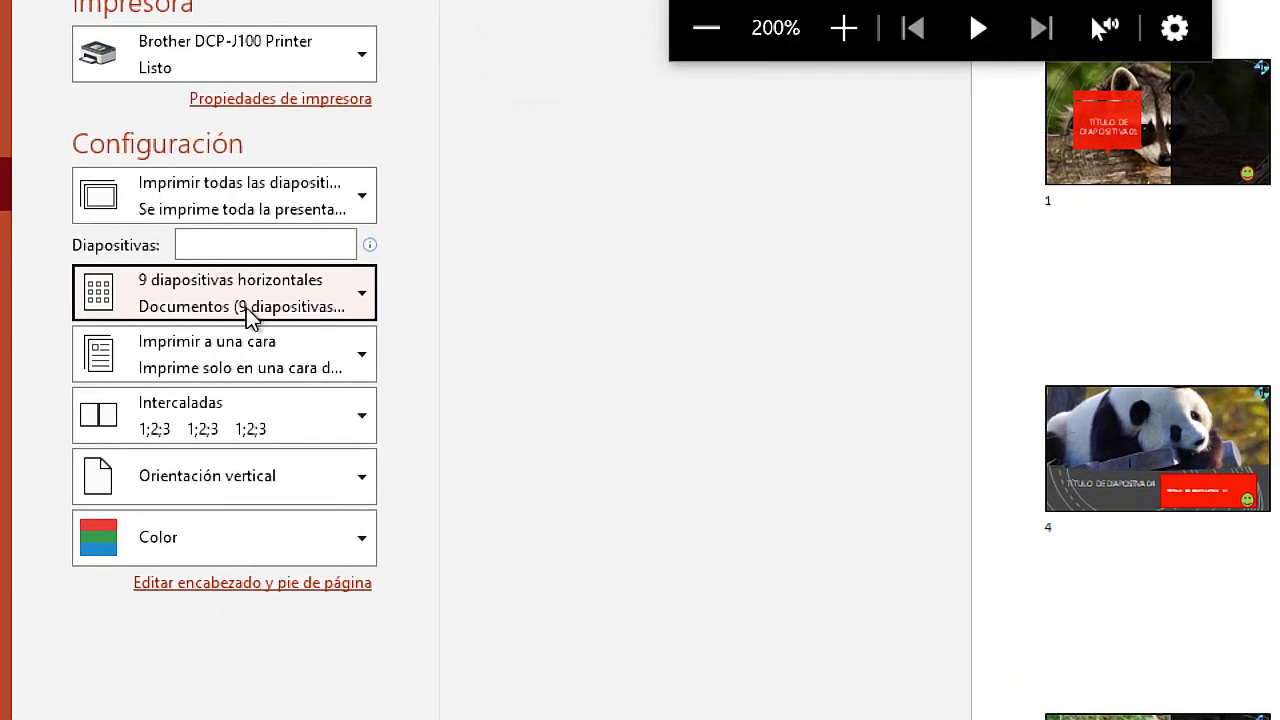
left_click(250, 300)
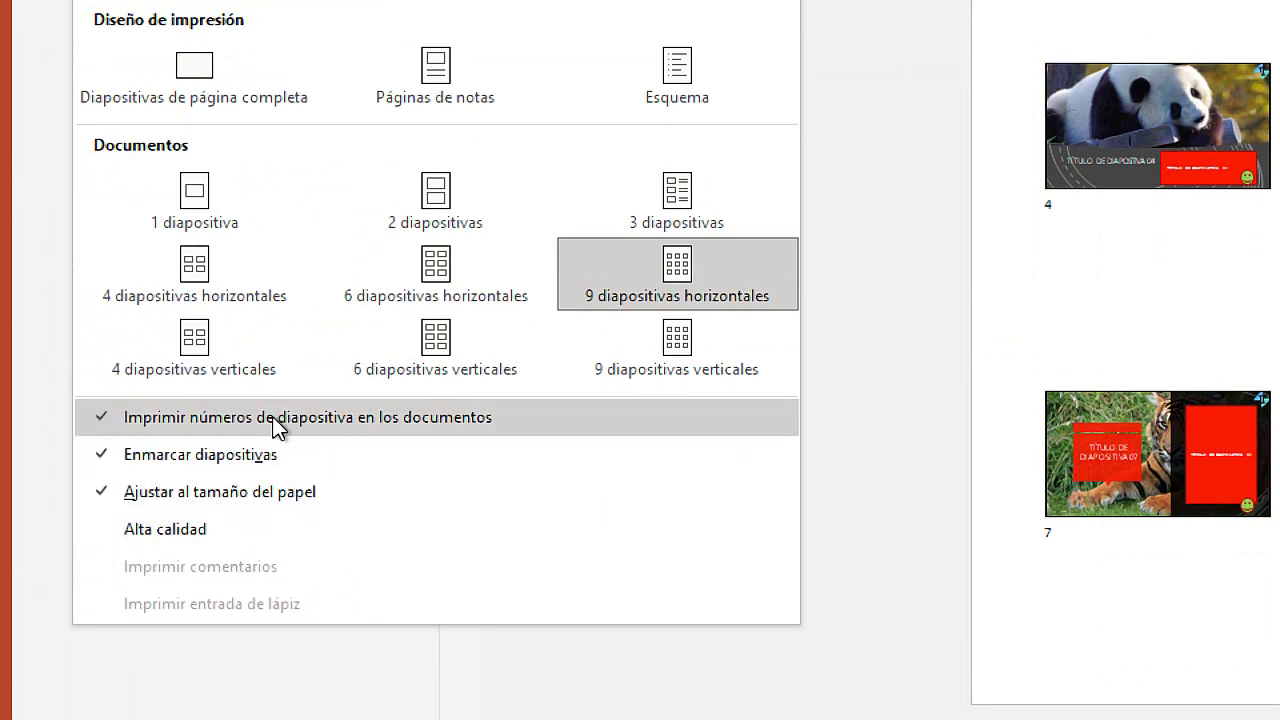
- Review the layout gallery, keeping 9 diapositivas horizontales unchanged
key("super+Escape")
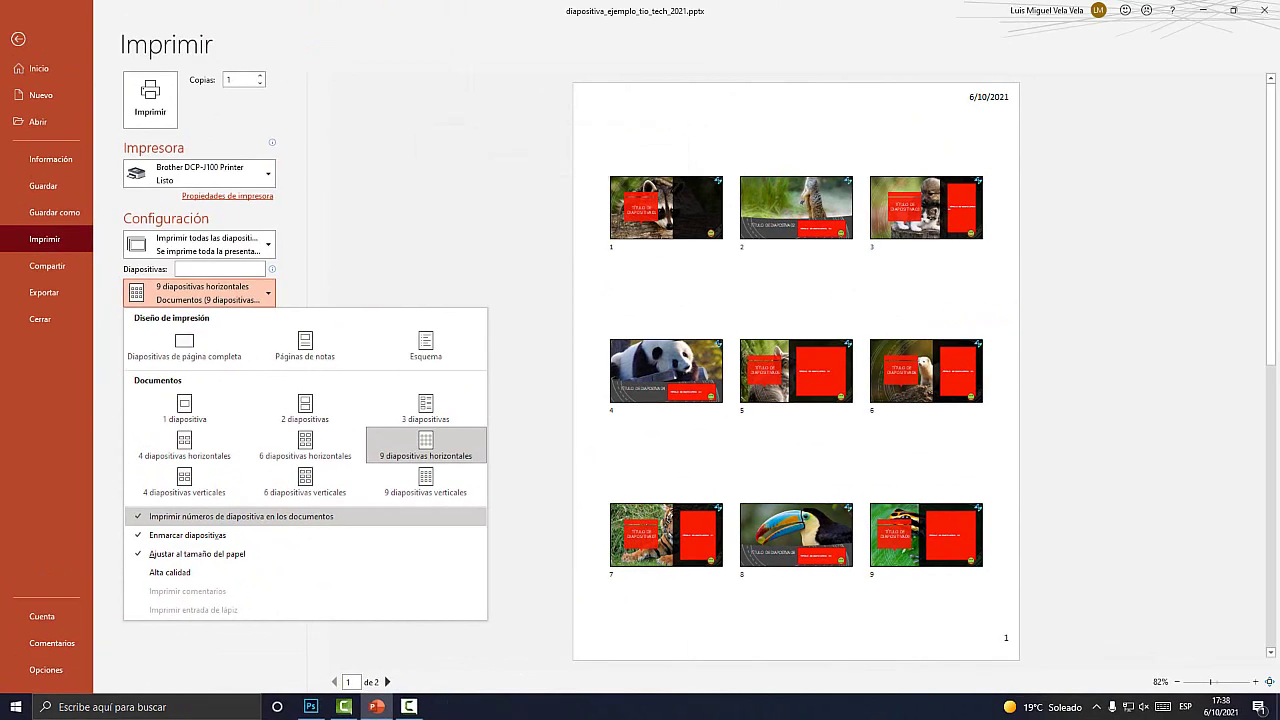
key("super+plus")
key("super+minus")
key("super+Escape")
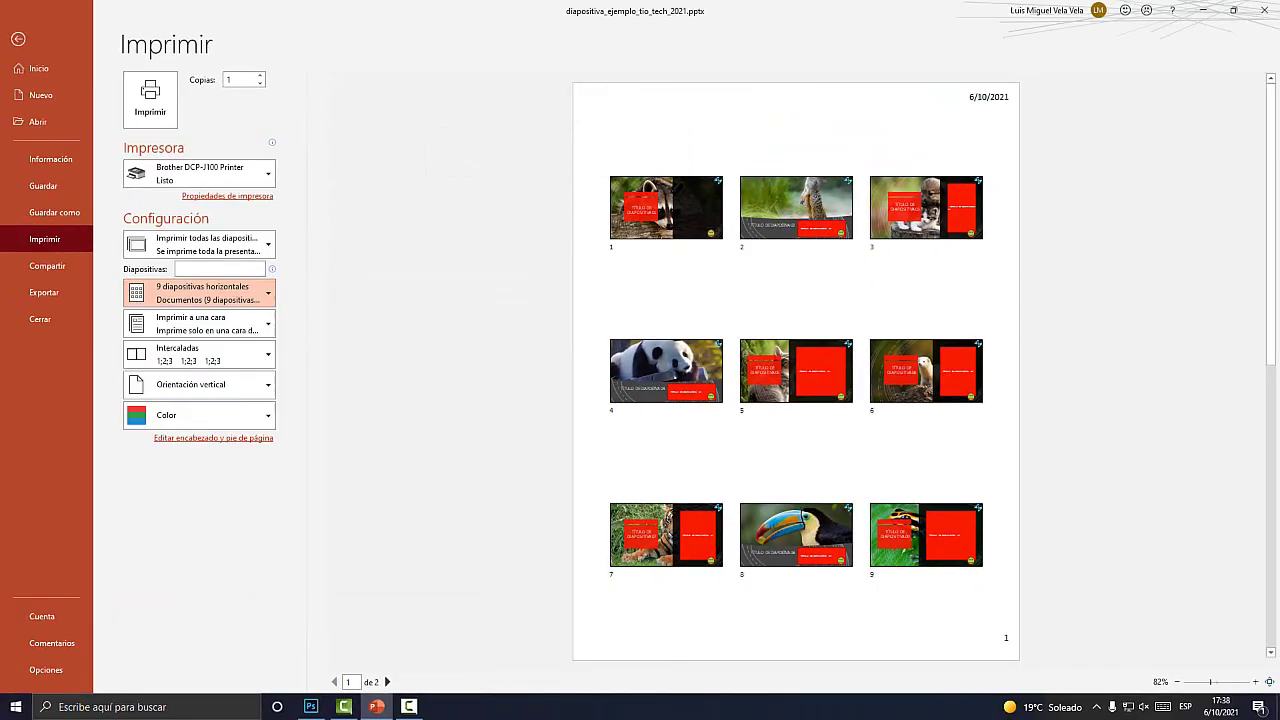
key("super+plus")
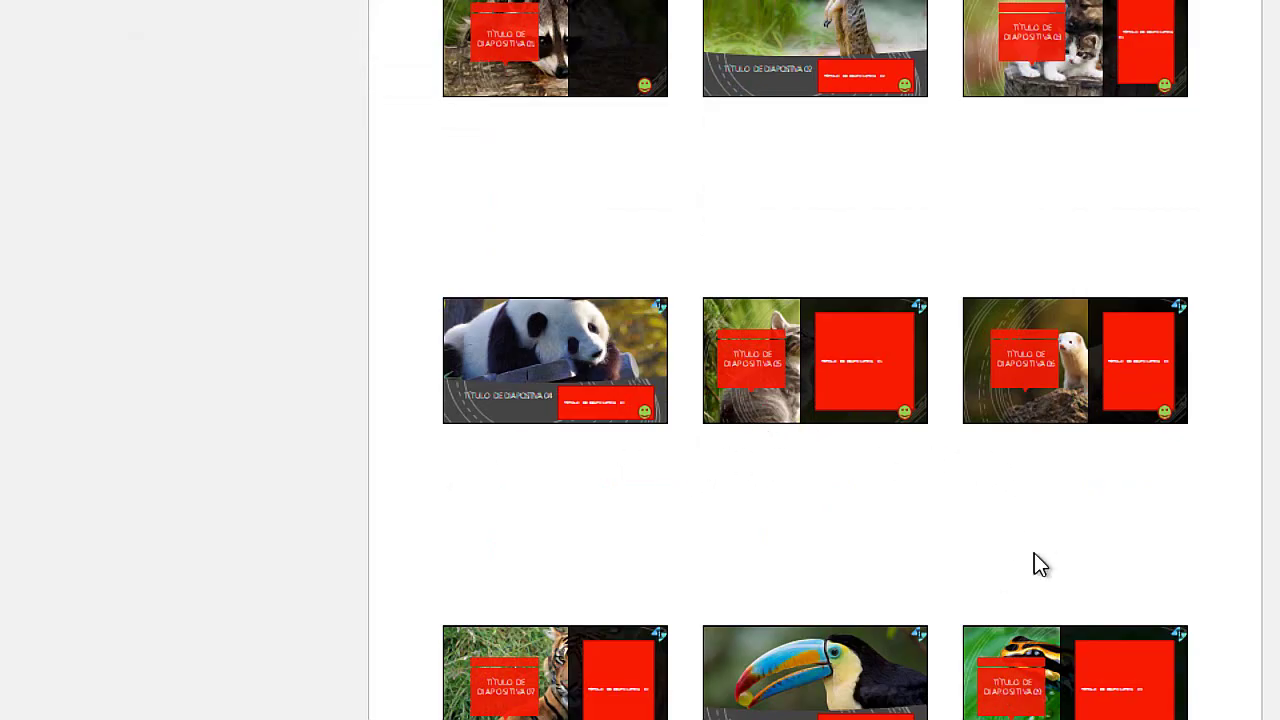
key("super+Escape")
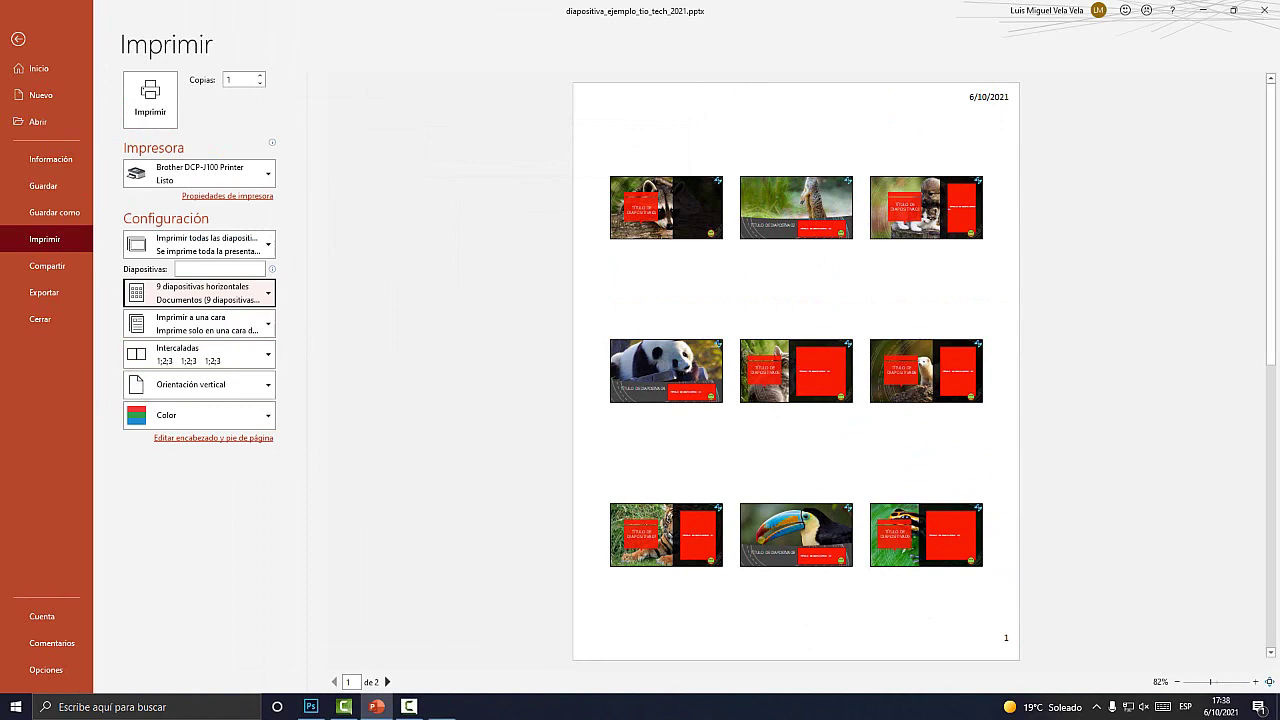
key("super+plus")
left_click(209, 320)
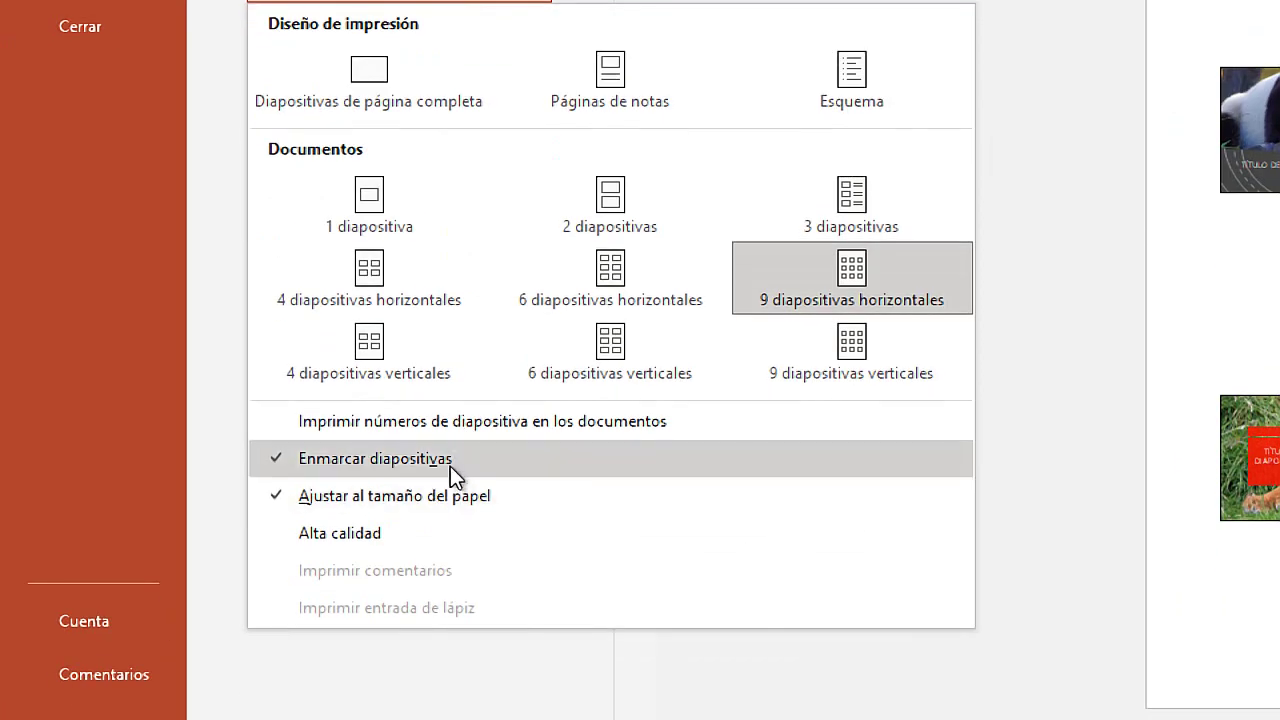
left_click(527, 419)
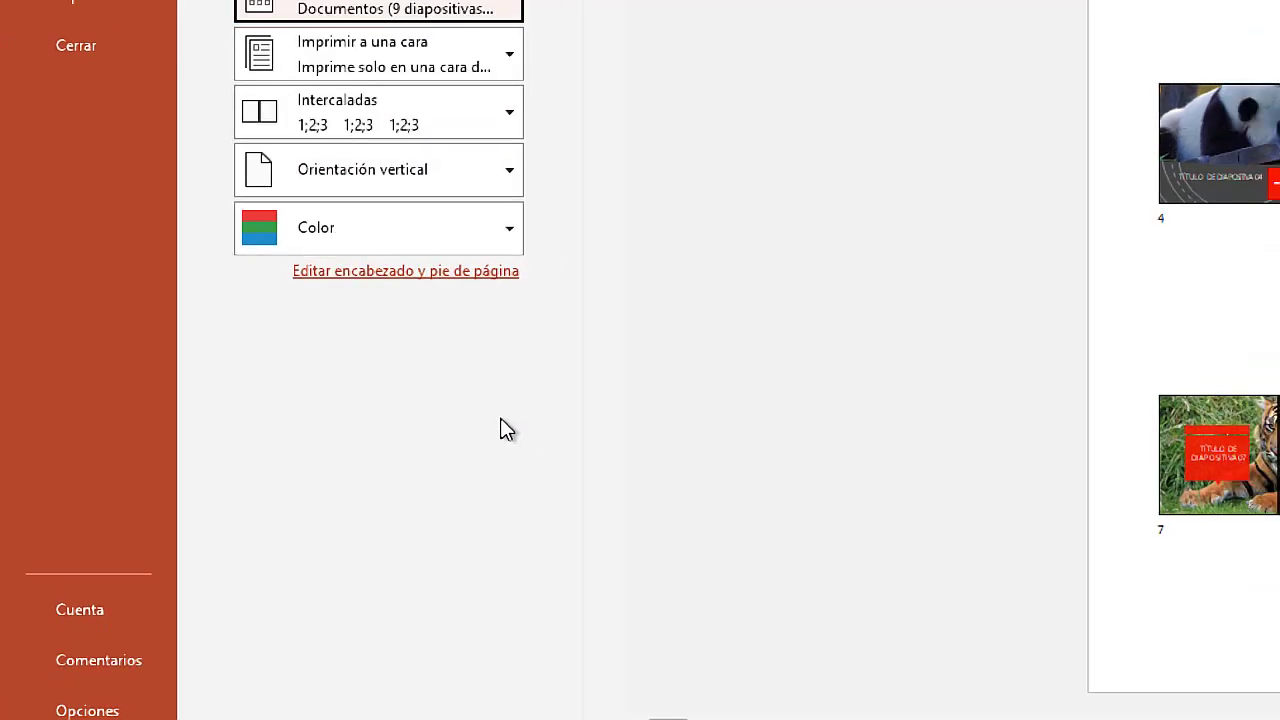
key("super+Escape")
key("super+plus")
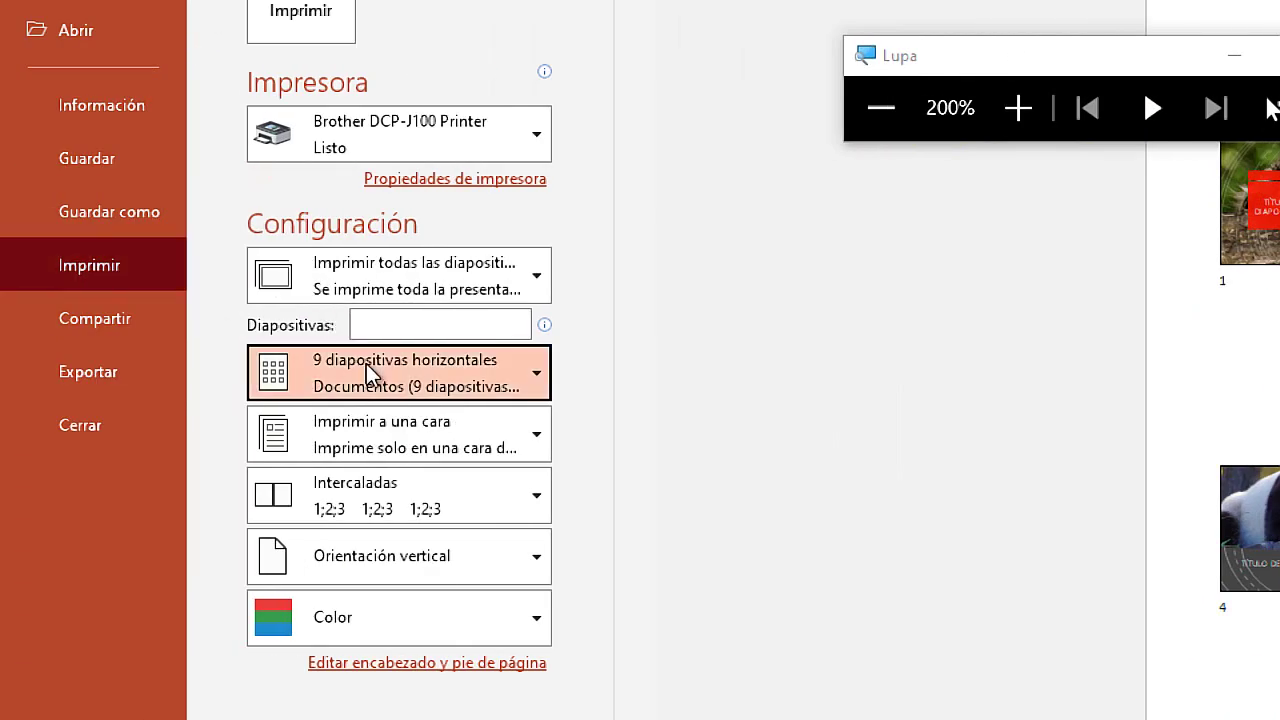
left_click(366, 363)
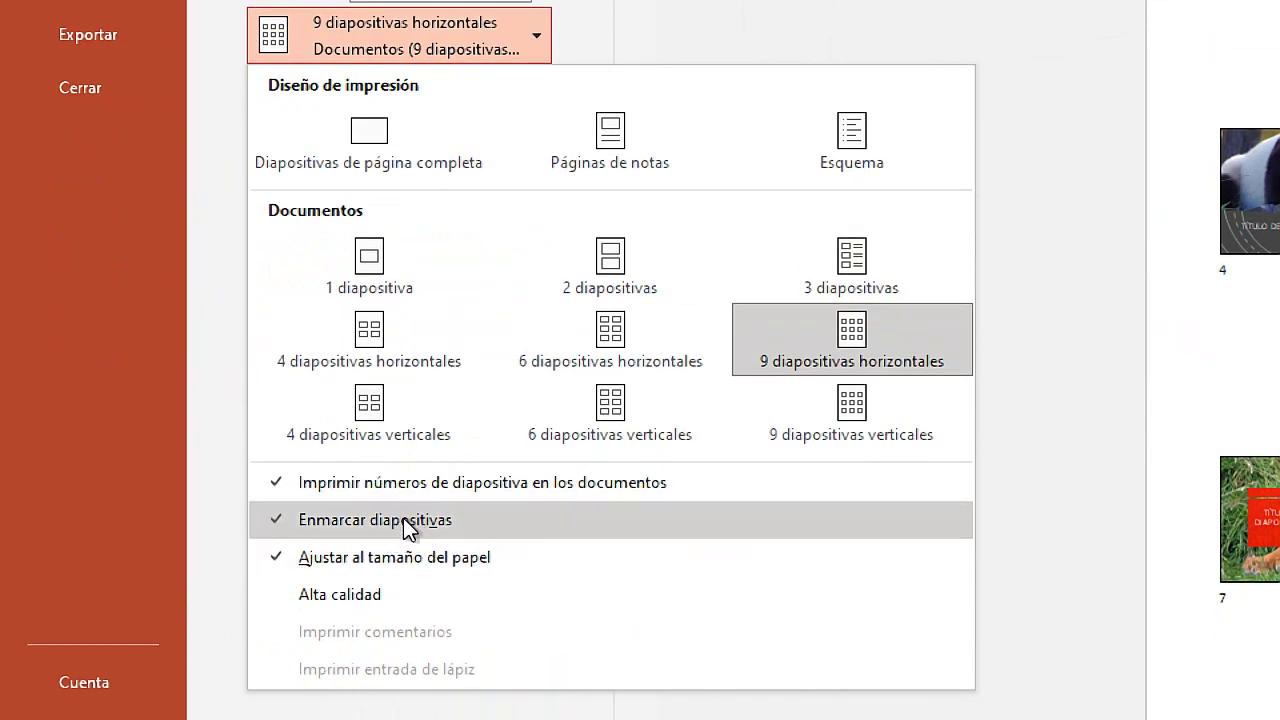
key("super+Escape")
left_click(214, 523)
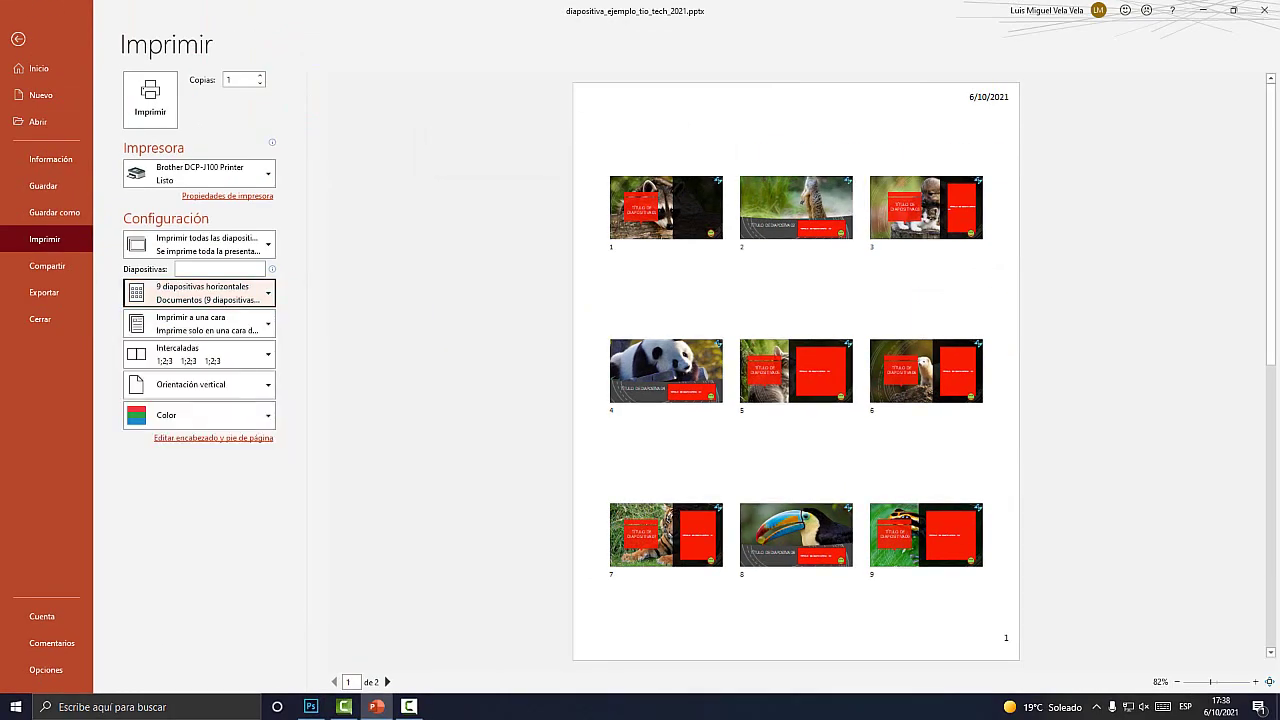
key("super+plus")
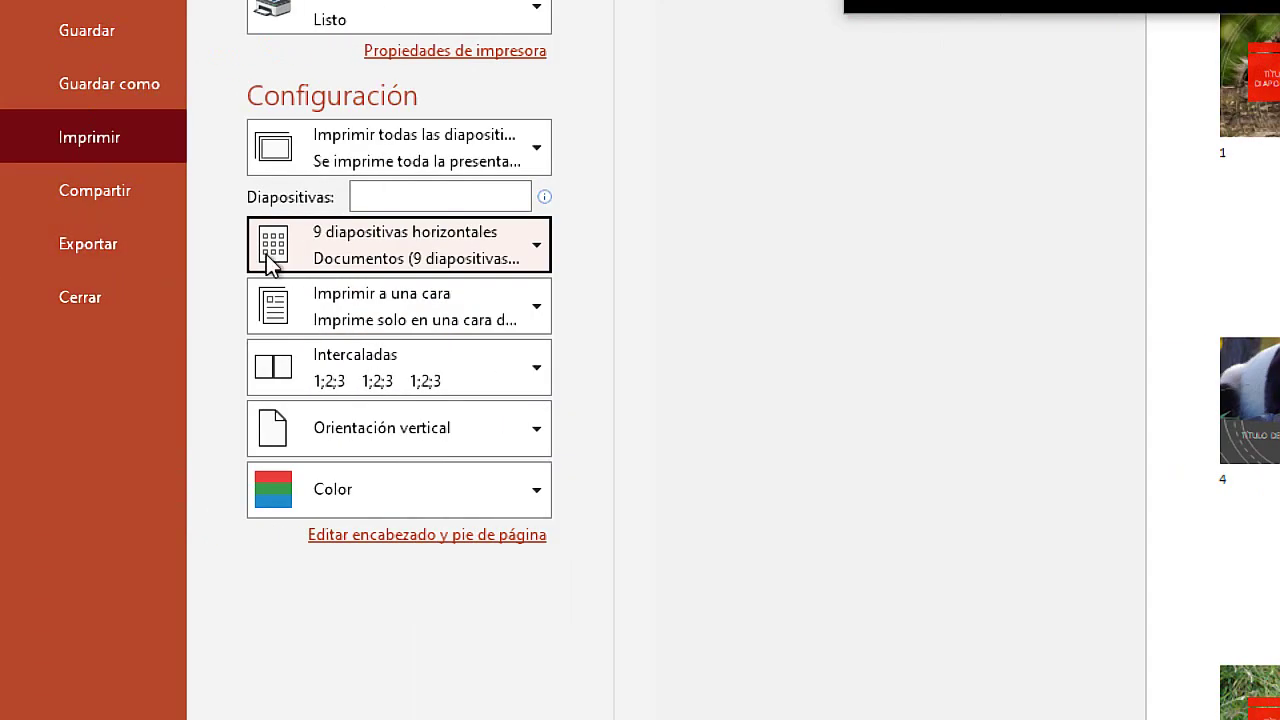
- Turn on Enmarcar diapositivas so each slide prints with a frame
left_click(374, 245)
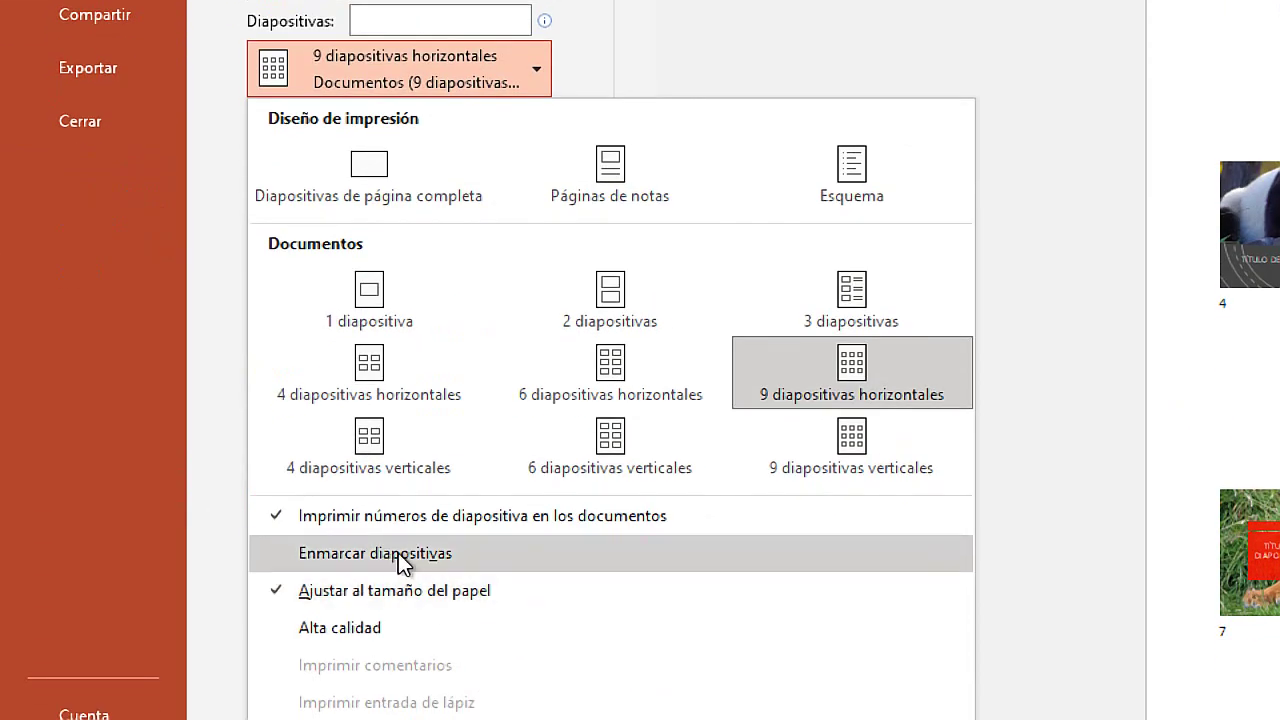
left_click(400, 557)
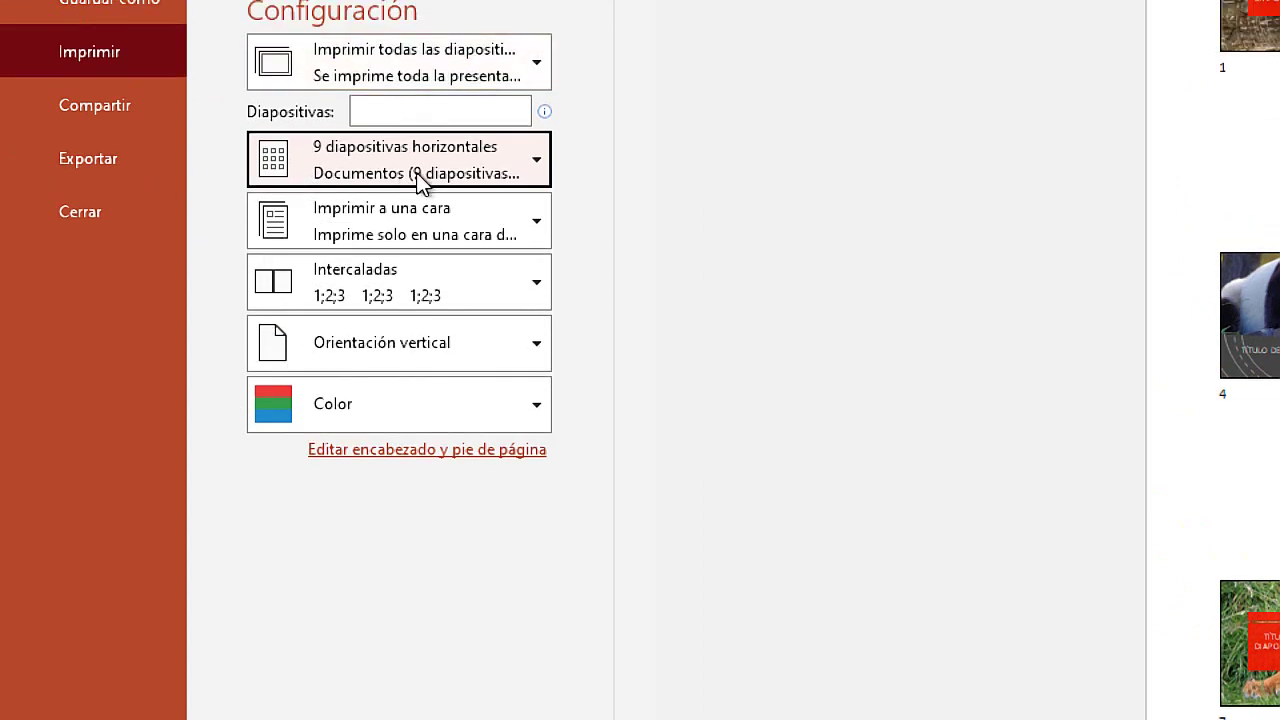
left_click(477, 164)
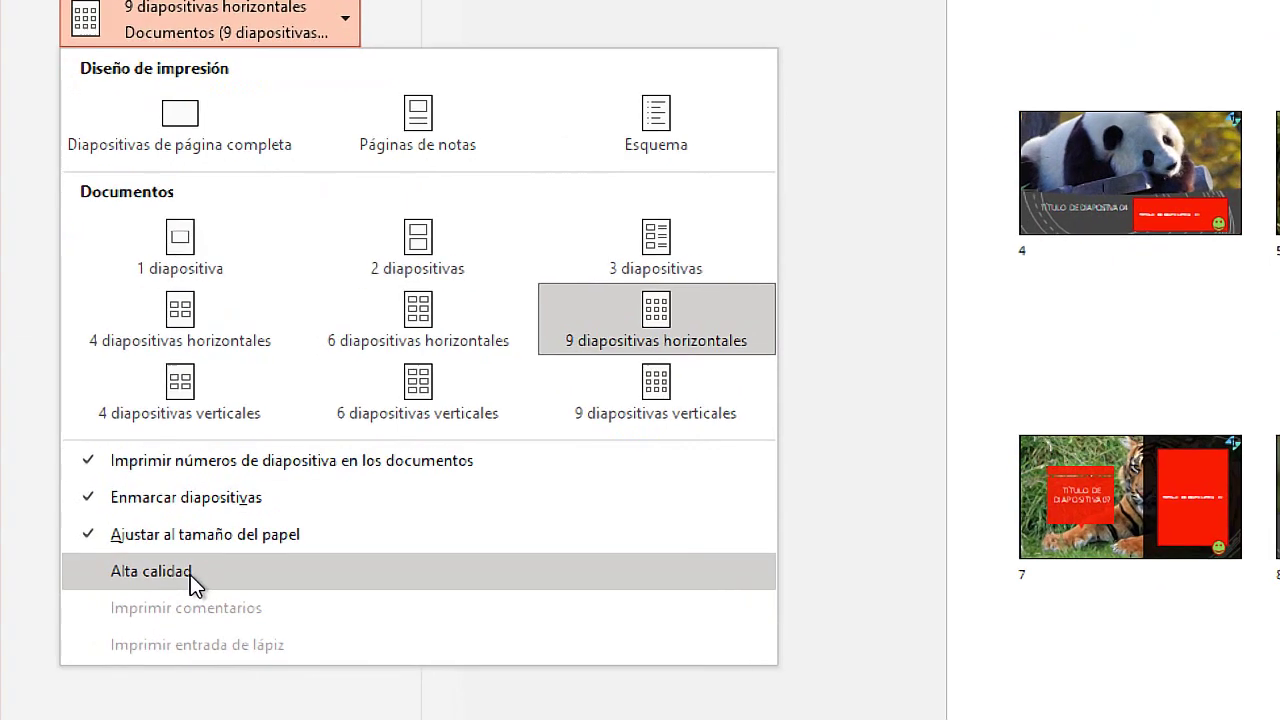
left_click(207, 575)
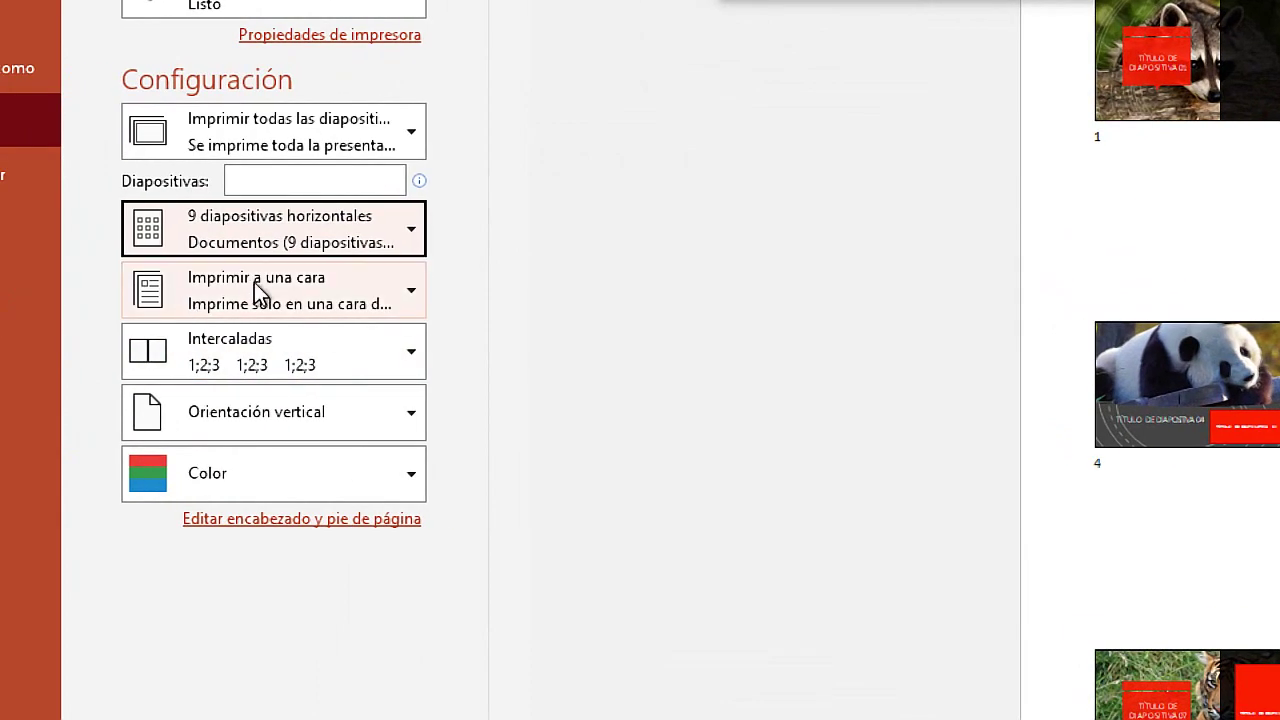
- Keep single-sided, collated printing and set the handout pages to landscape orientation
left_click(193, 323)
left_click(312, 364)
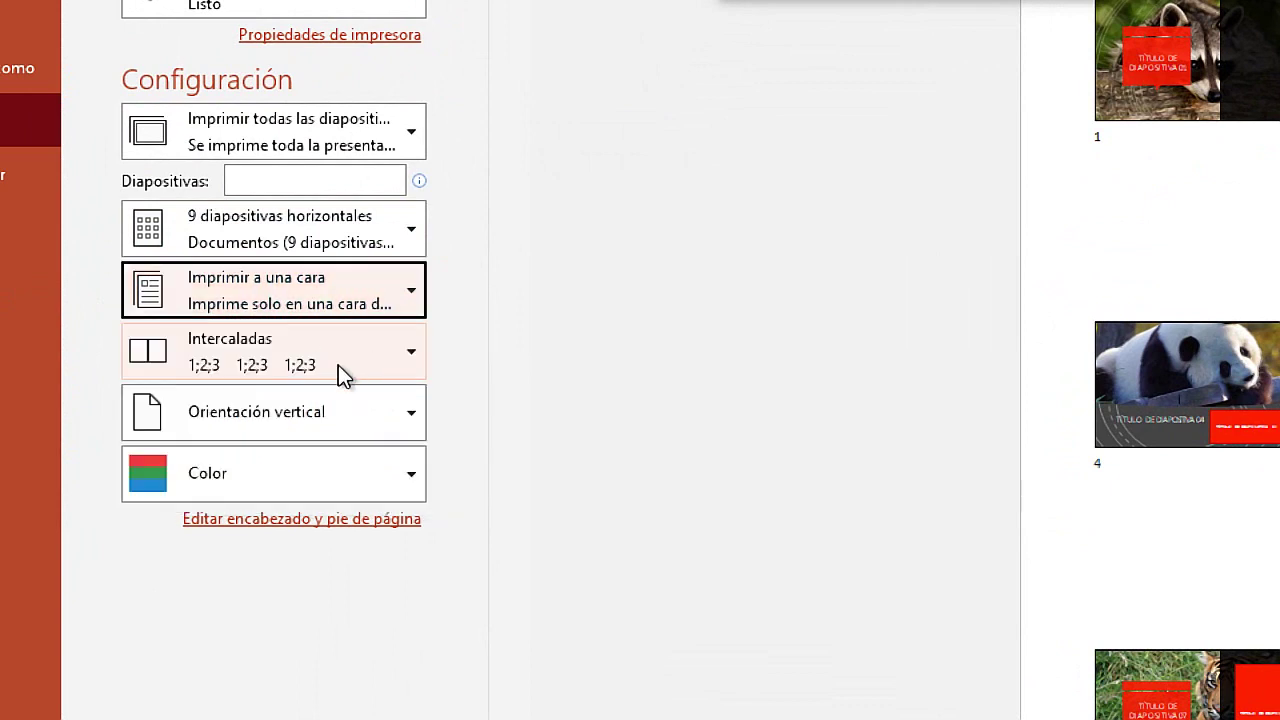
left_click(335, 363)
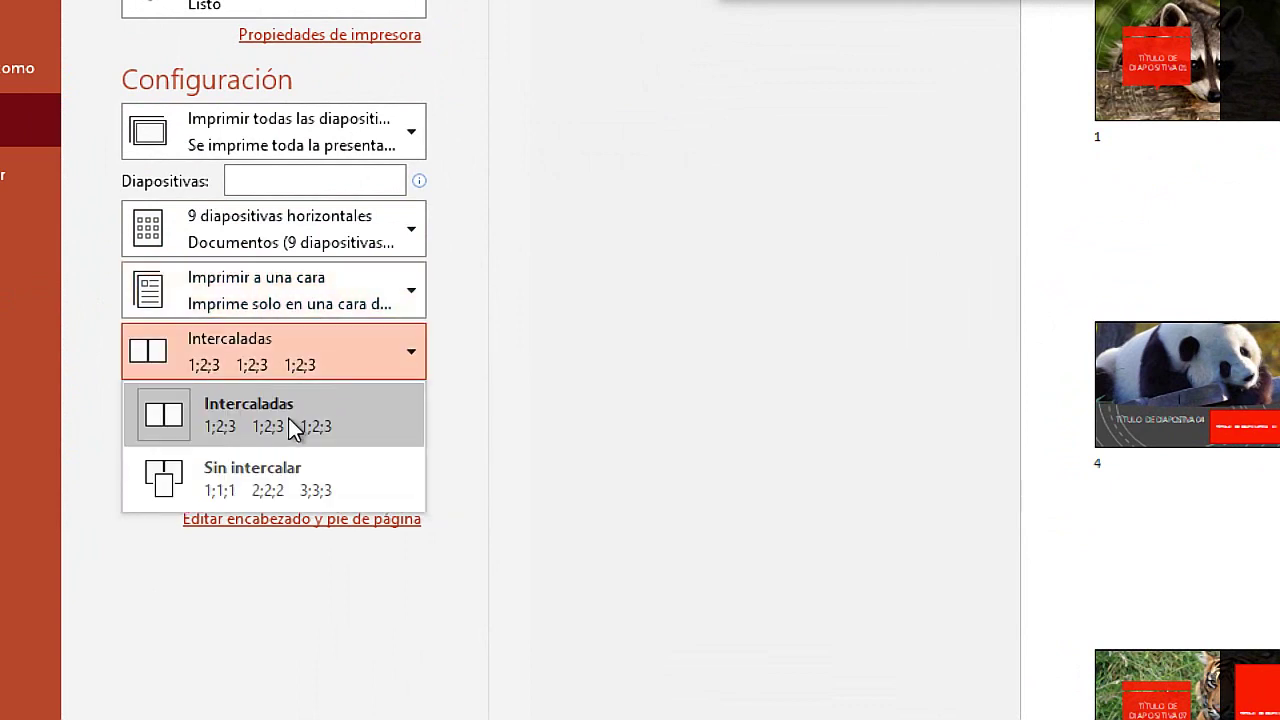
left_click(289, 418)
left_click(452, 408)
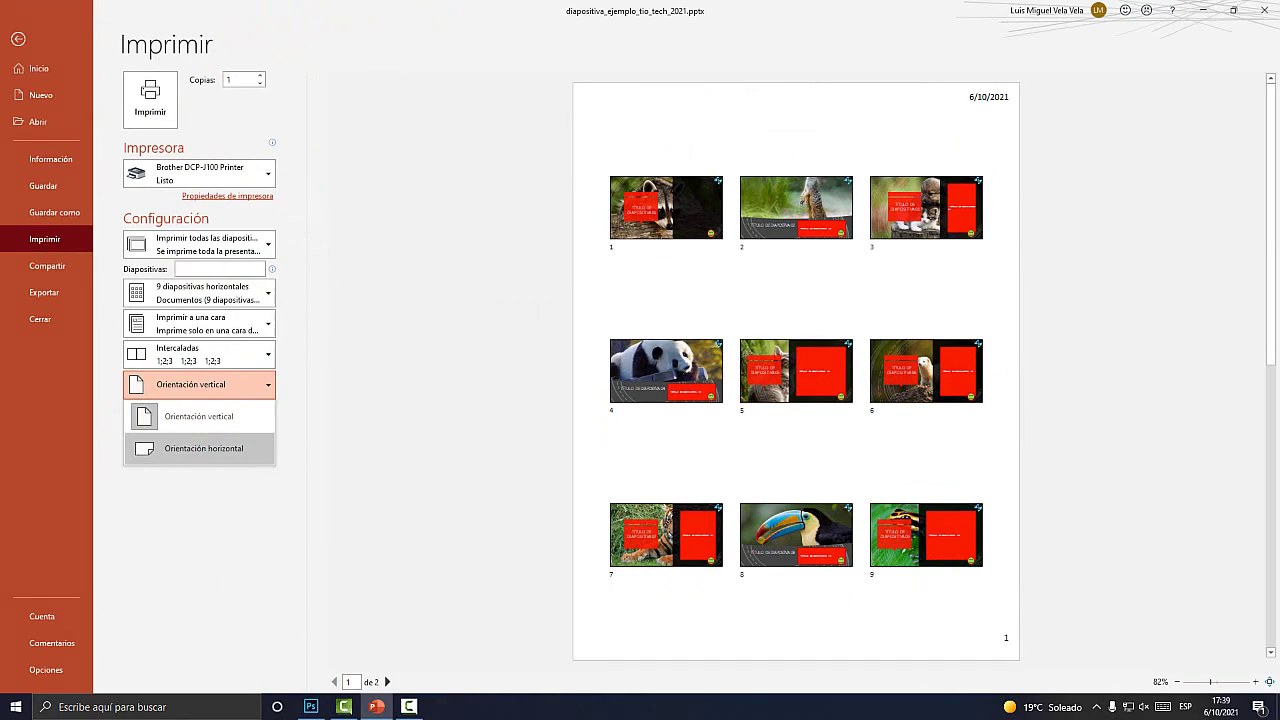
left_click(448, 541)
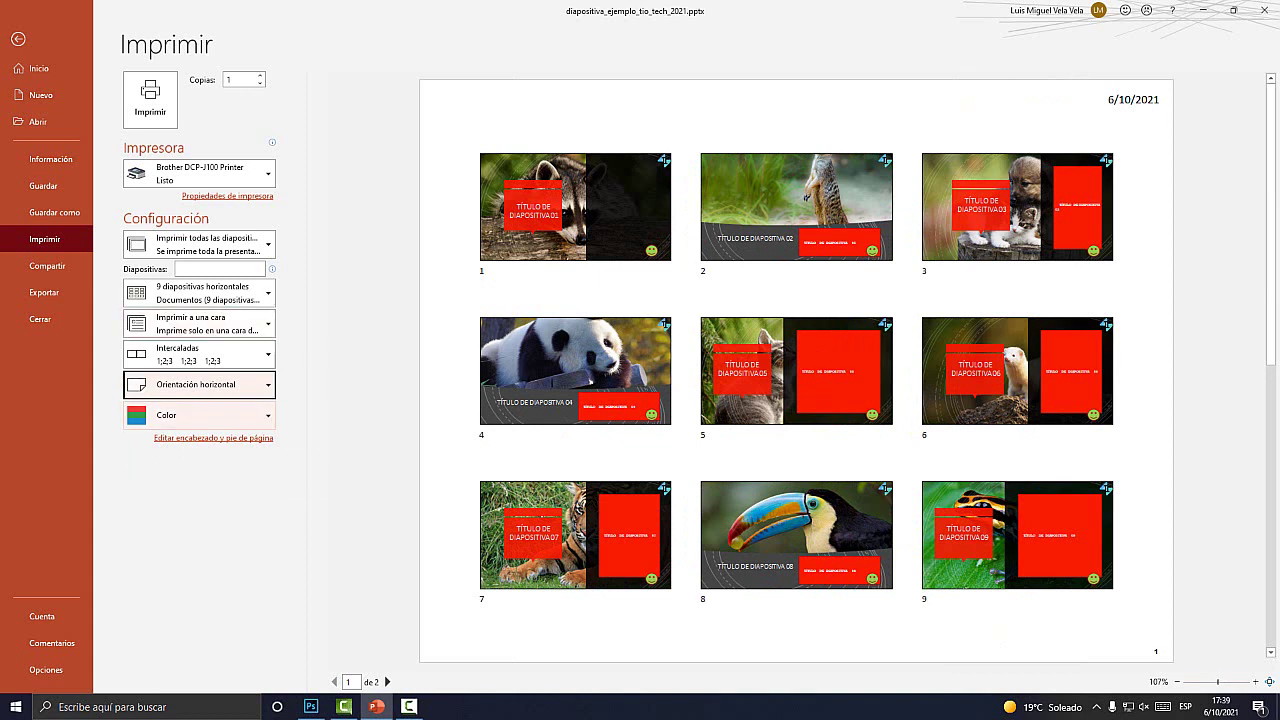
- Compare Escala de grises and Blanco y negro puros, then restore Color printing
left_click(200, 415)
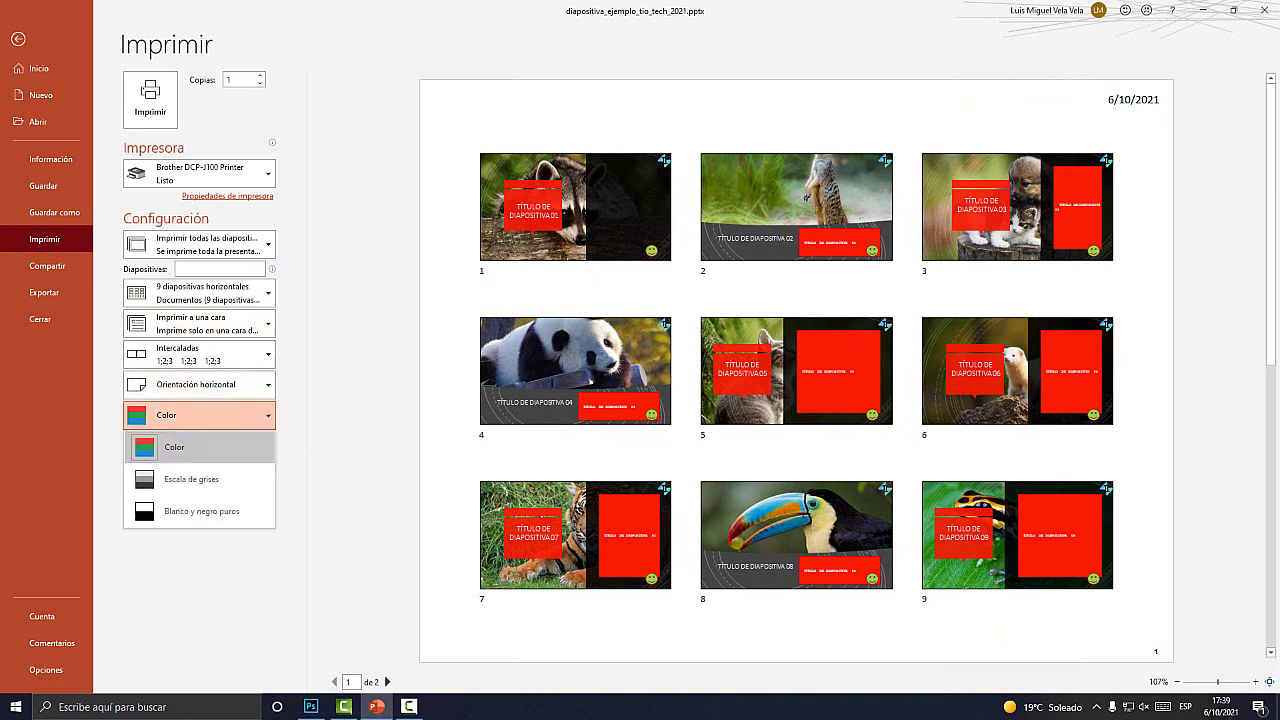
left_click(200, 477)
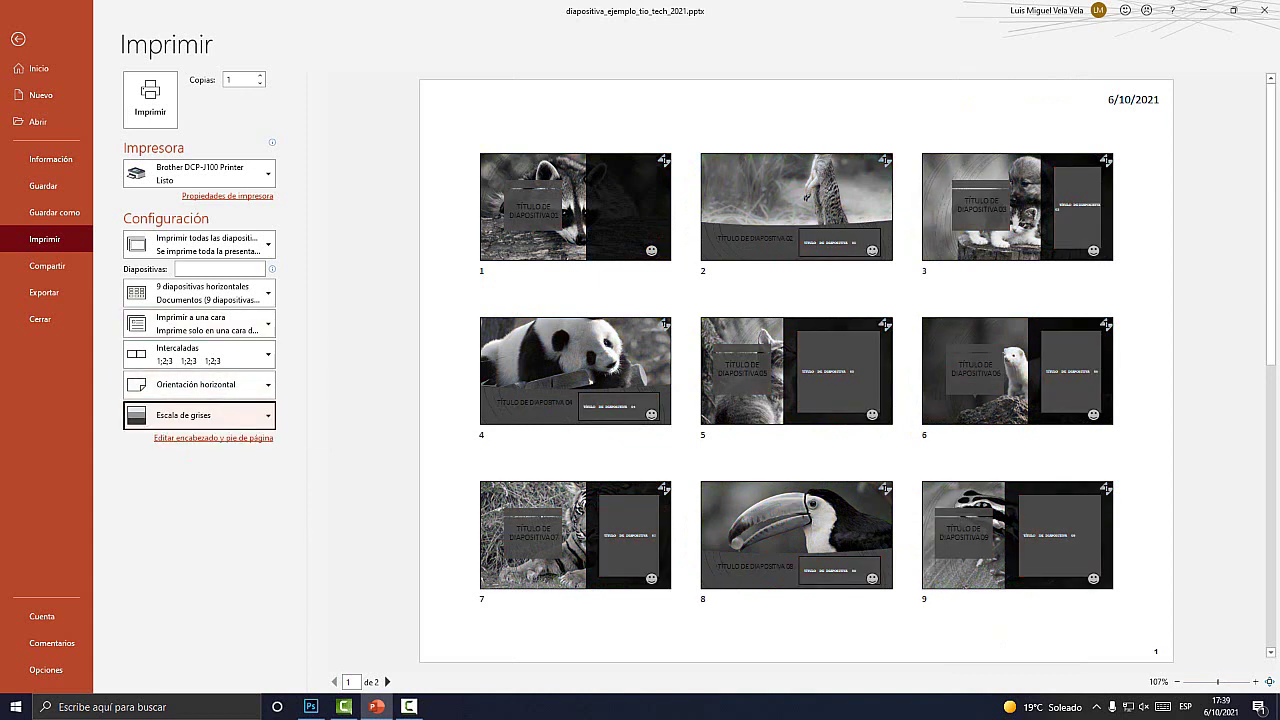
left_click(200, 415)
left_click(200, 512)
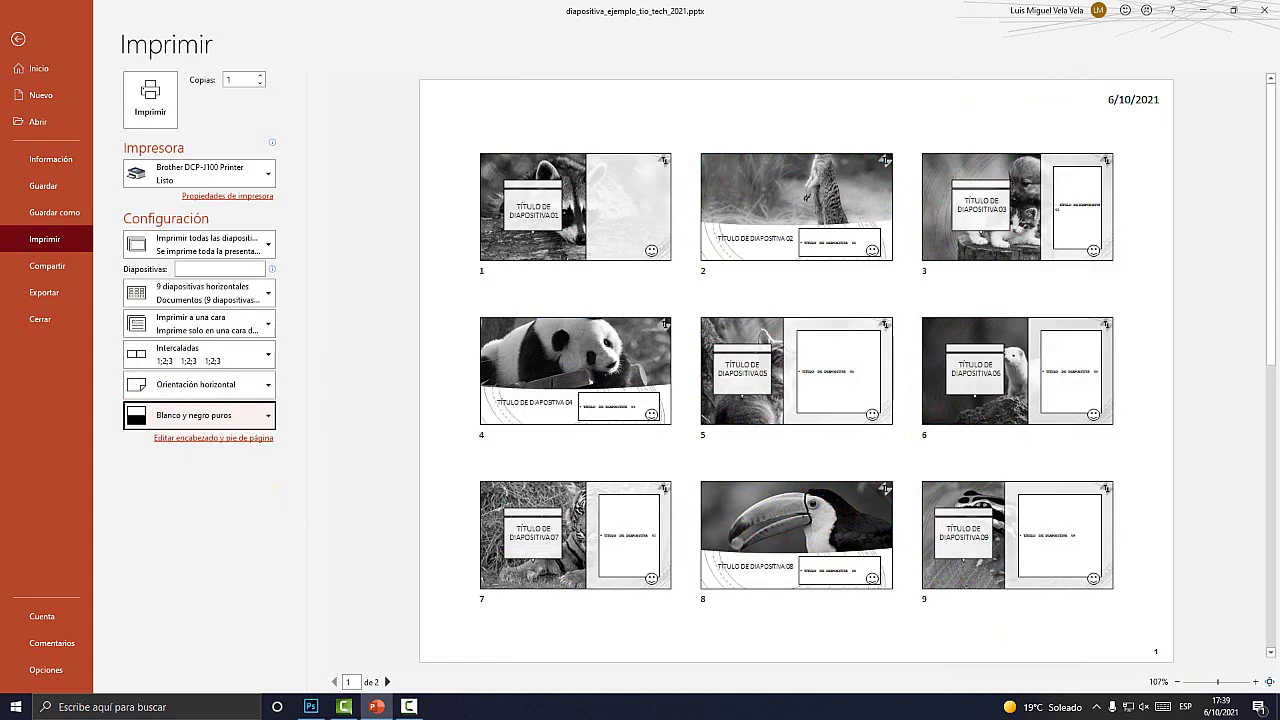
left_click(200, 415)
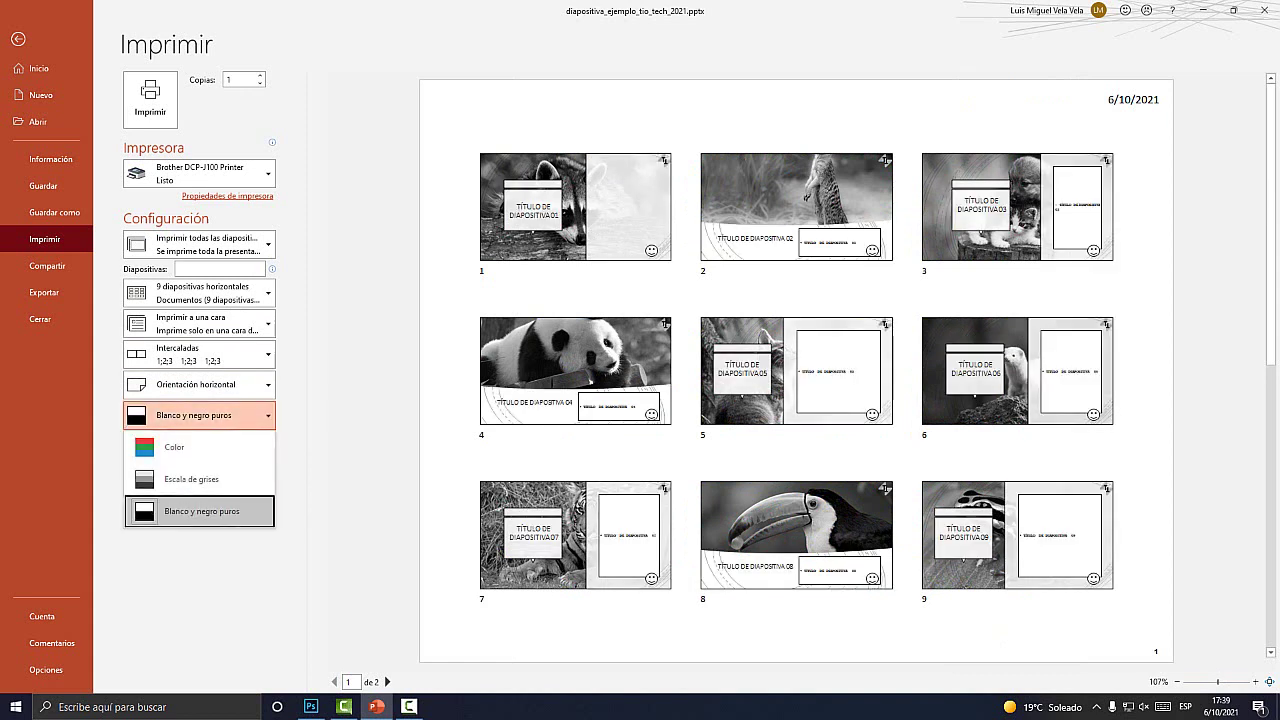
left_click(174, 447)
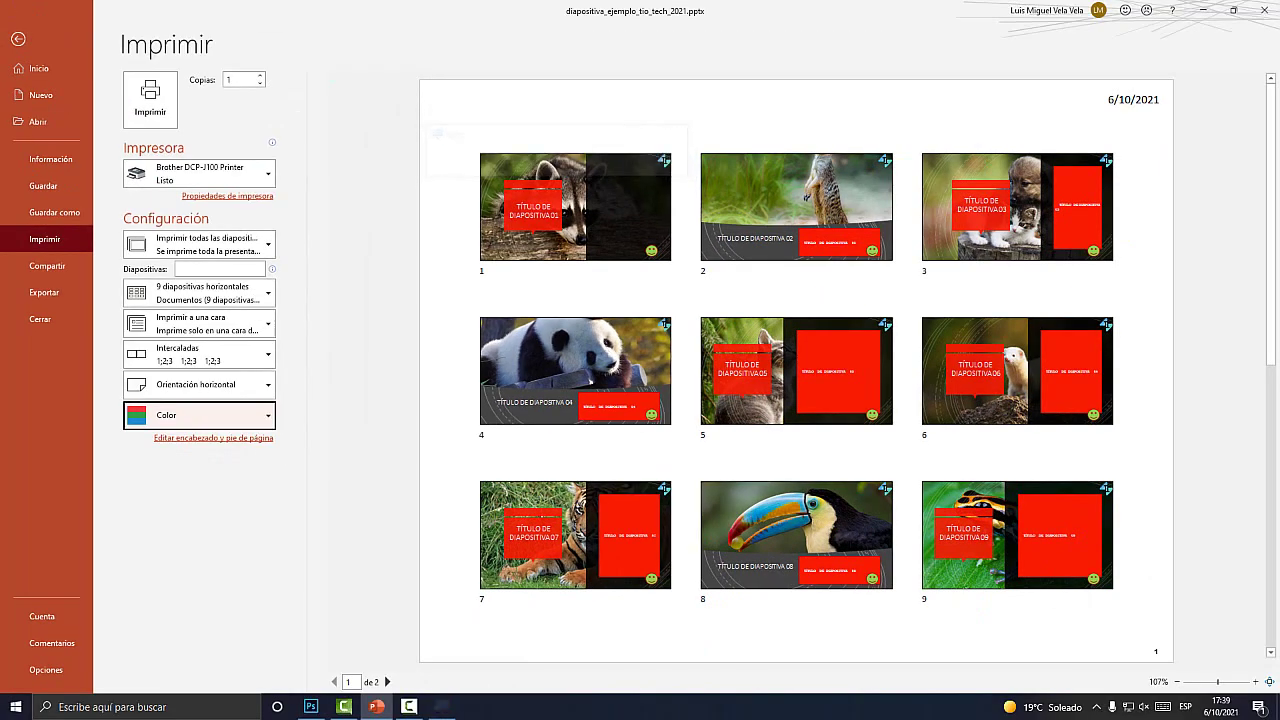
- Turn on Número de diapositiva on the Diapositiva tab of the header and footer settings
left_click(316, 440)
left_click(542, 254)
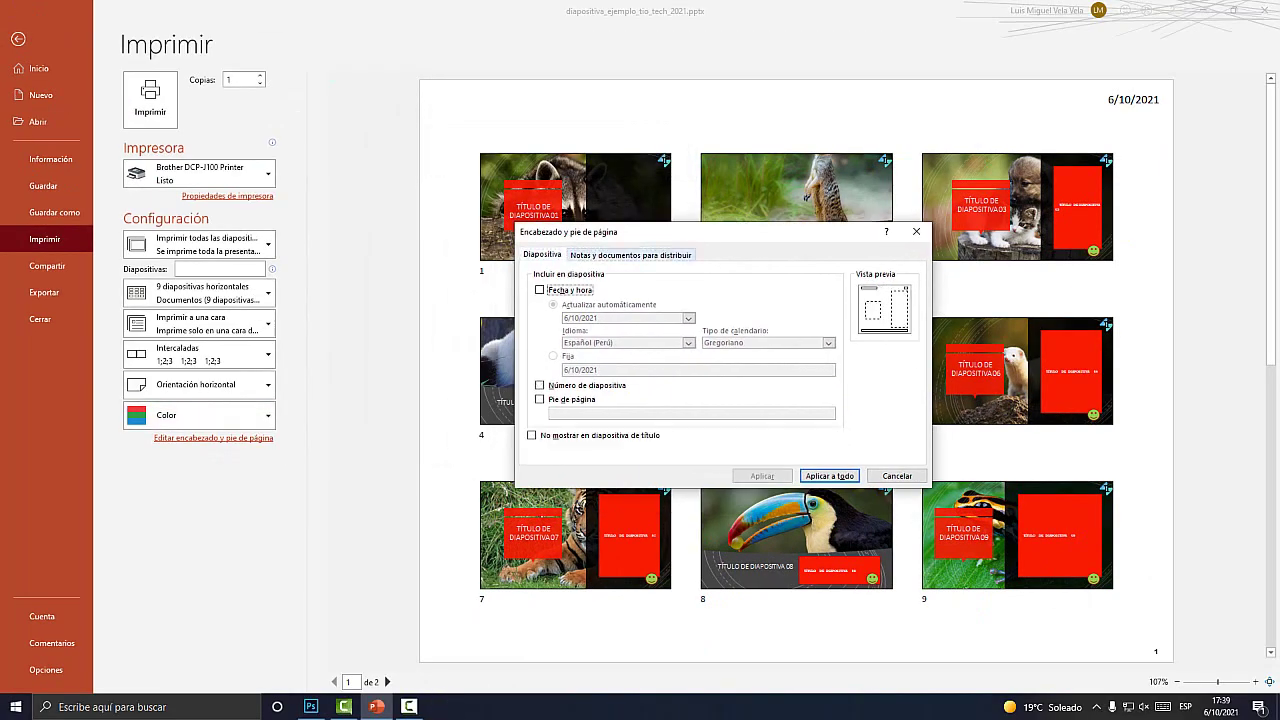
left_click_drag(620, 233, 531, 202)
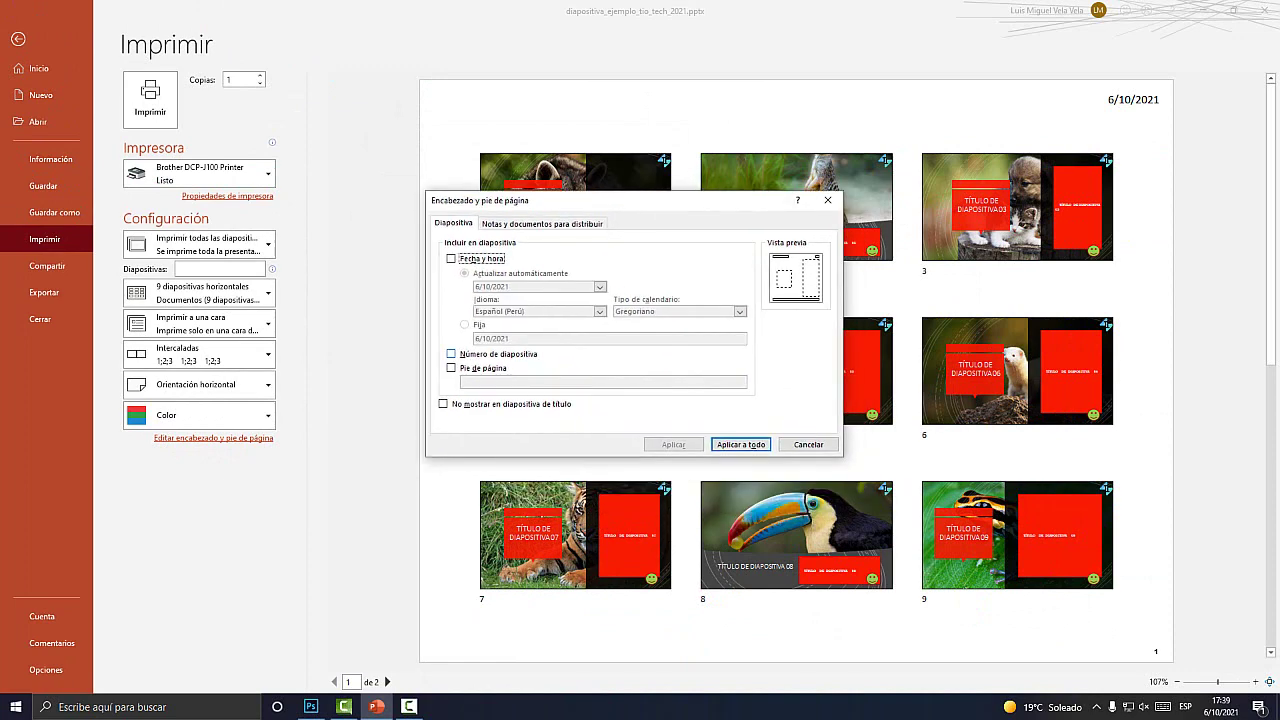
key("super+plus")
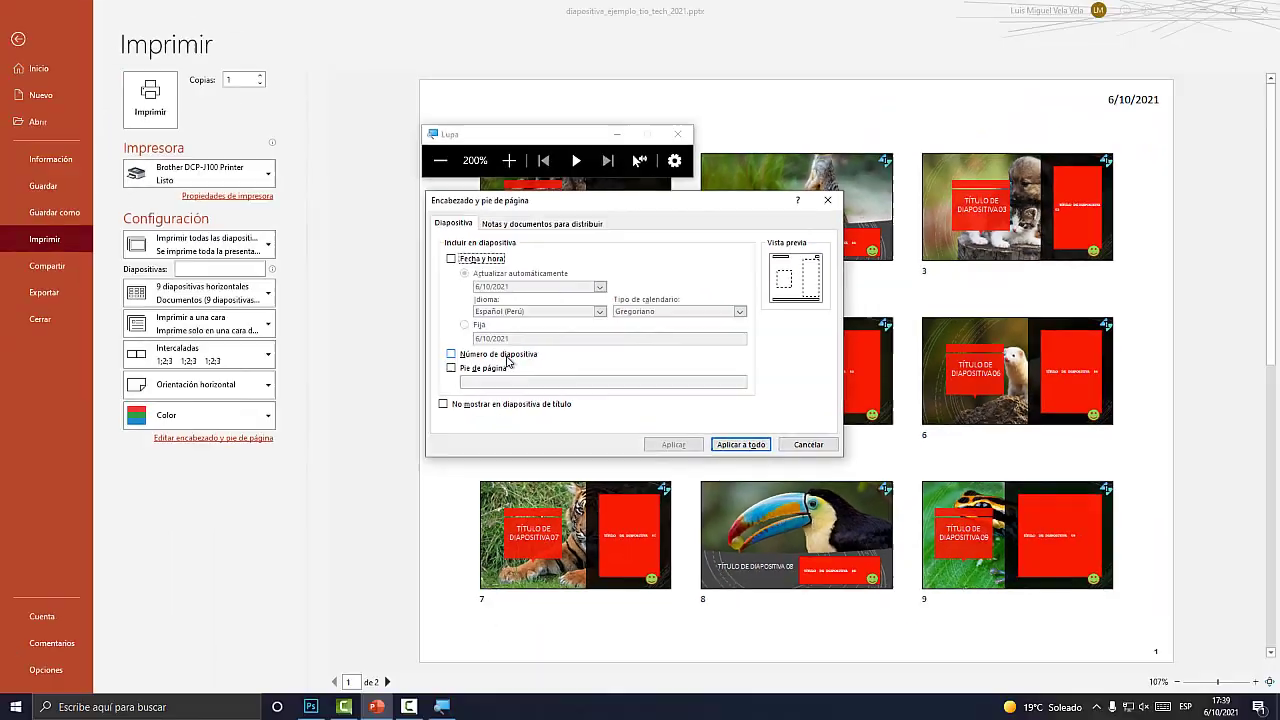
key("super+Escape")
left_click(505, 356)
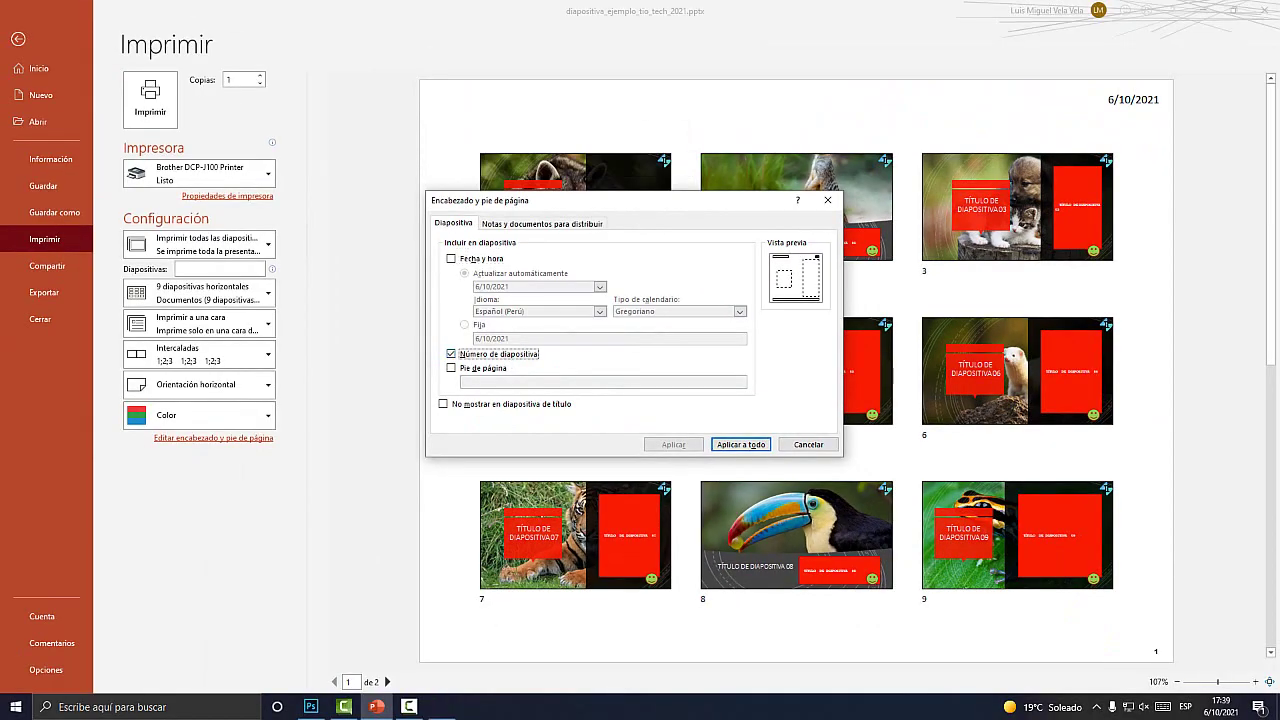
key("super+plus")
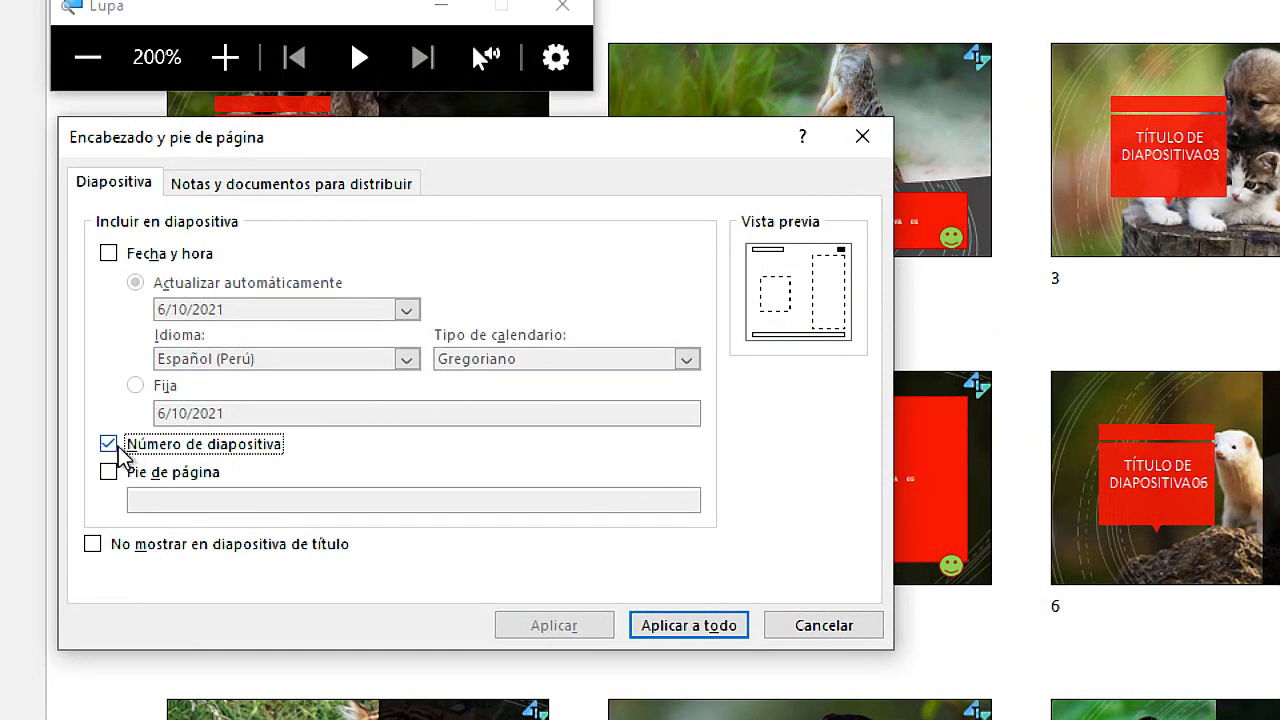
left_click(117, 447)
left_click(120, 450)
left_click(110, 474)
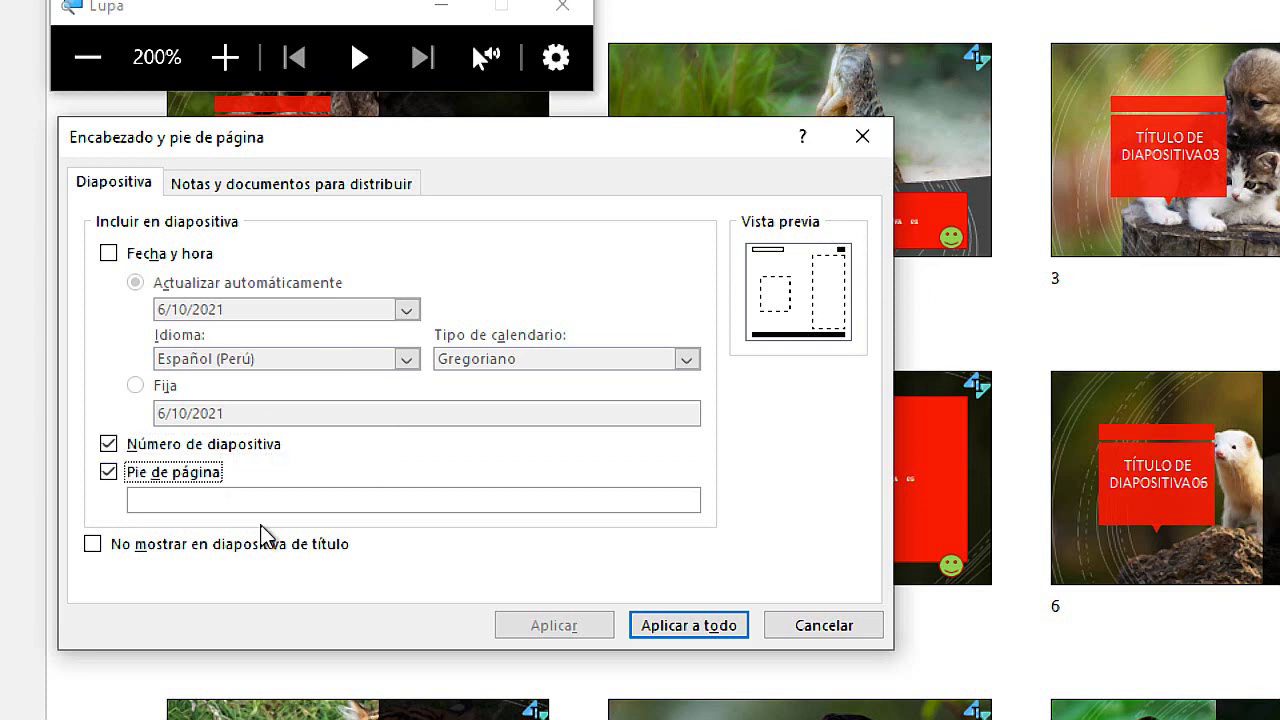
left_click(195, 498)
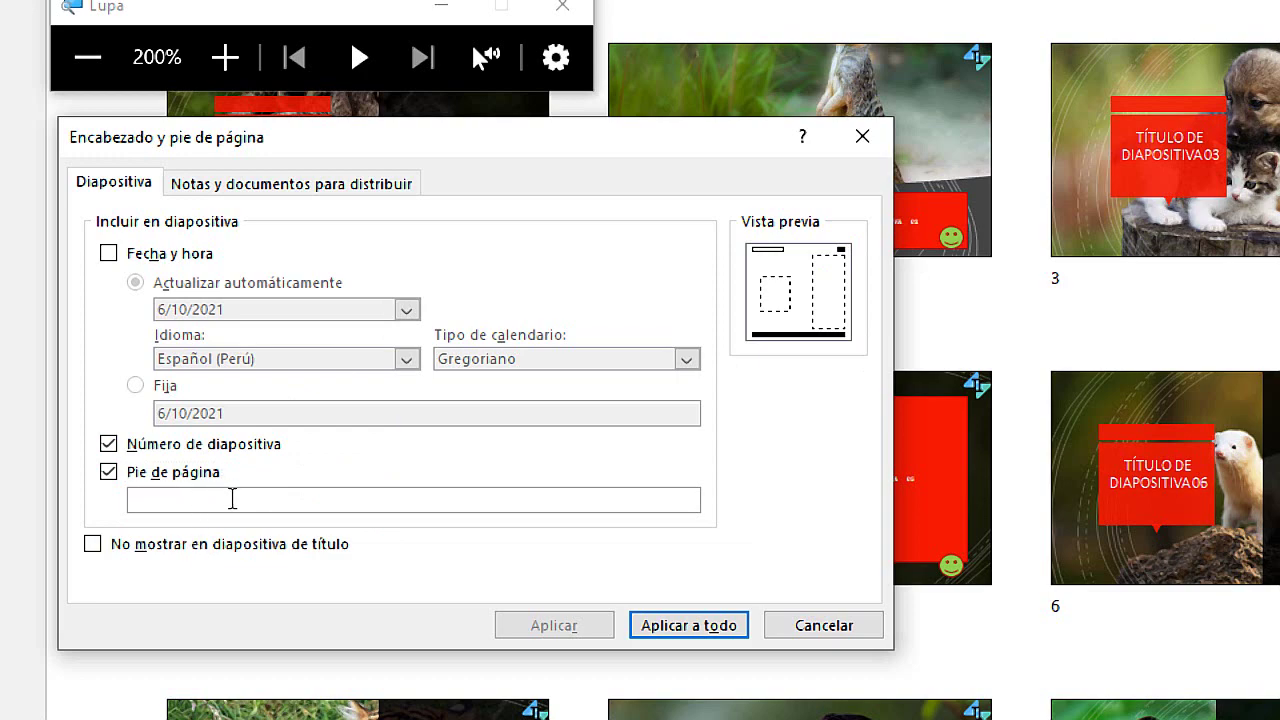
type("www.el")
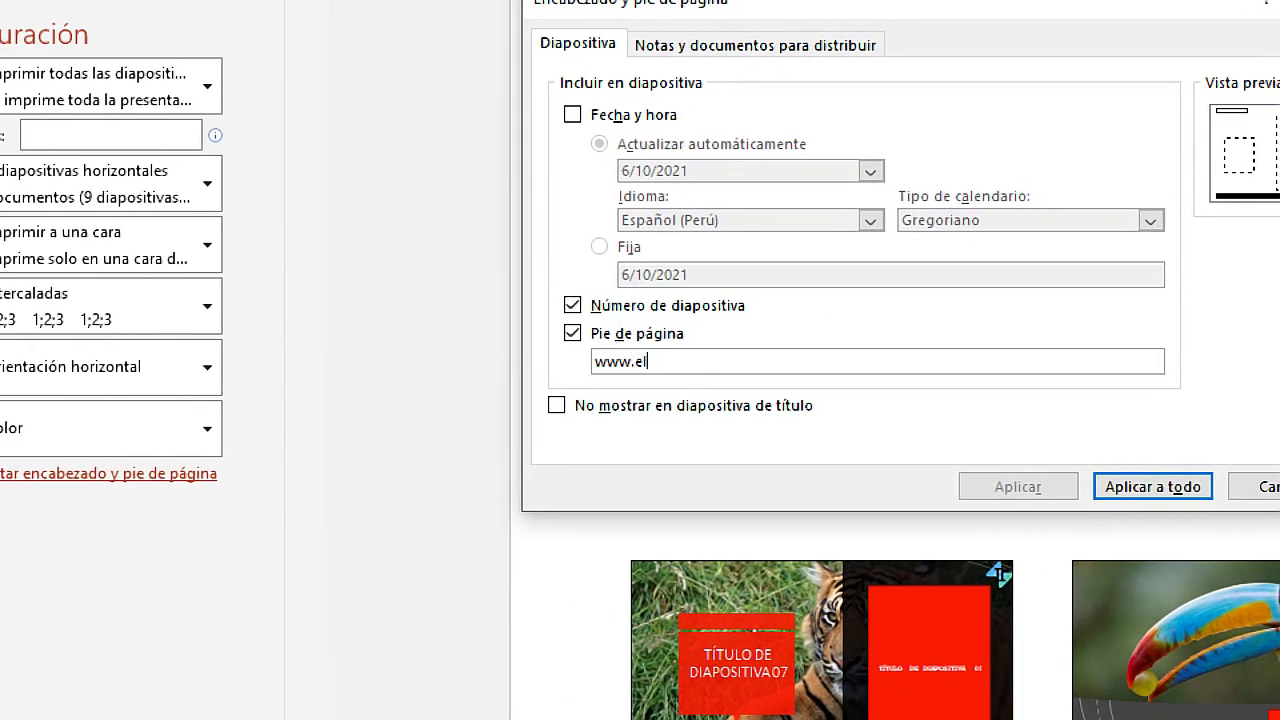
type("tiotech.com")
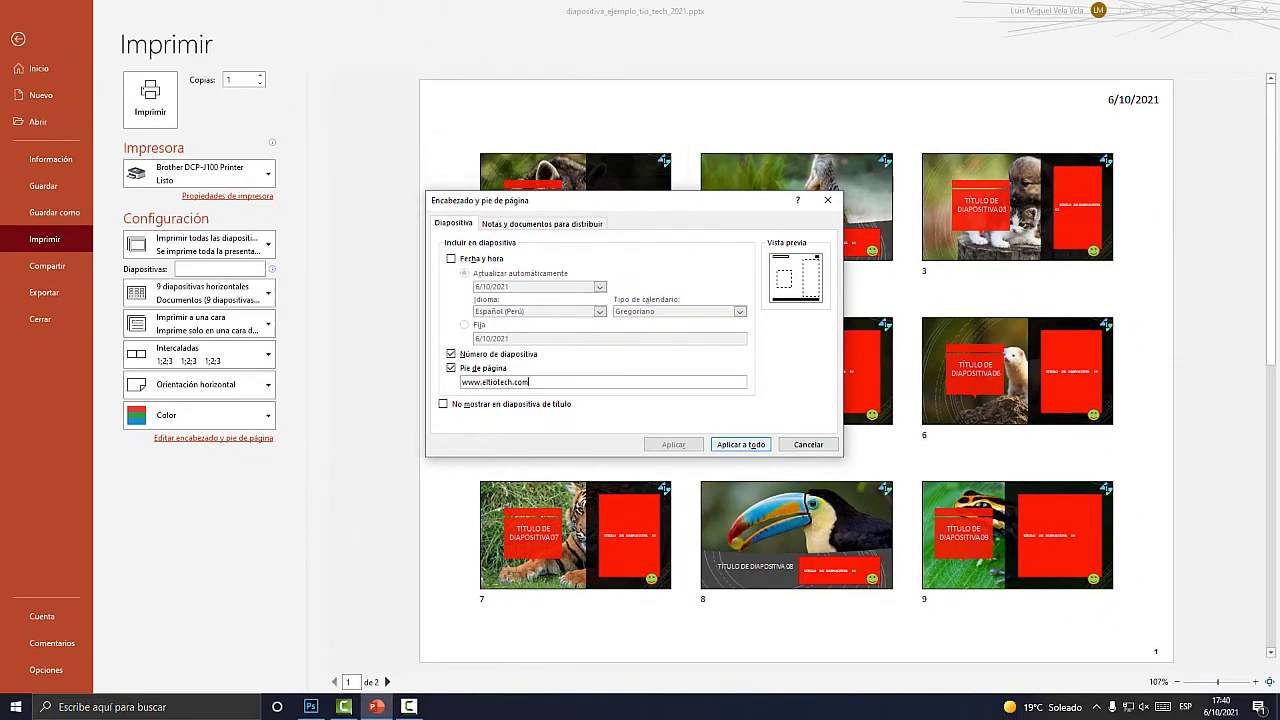
left_click(1066, 486)
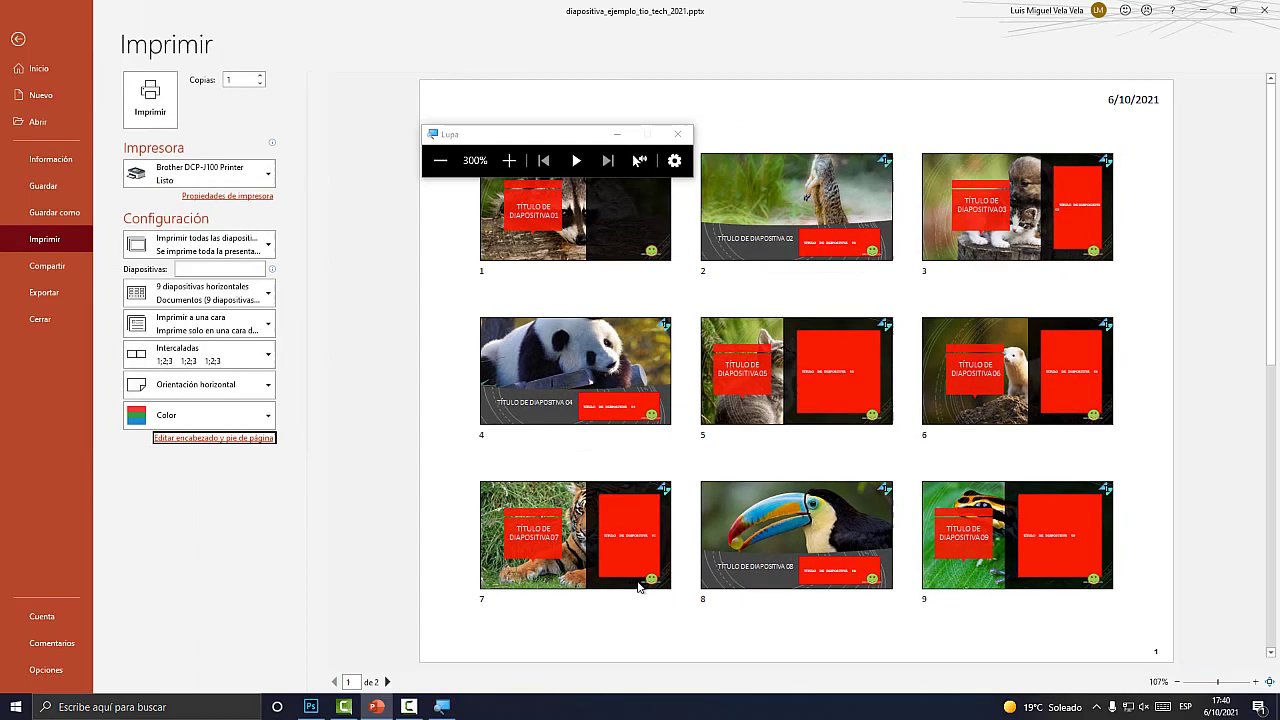
key("Escape")
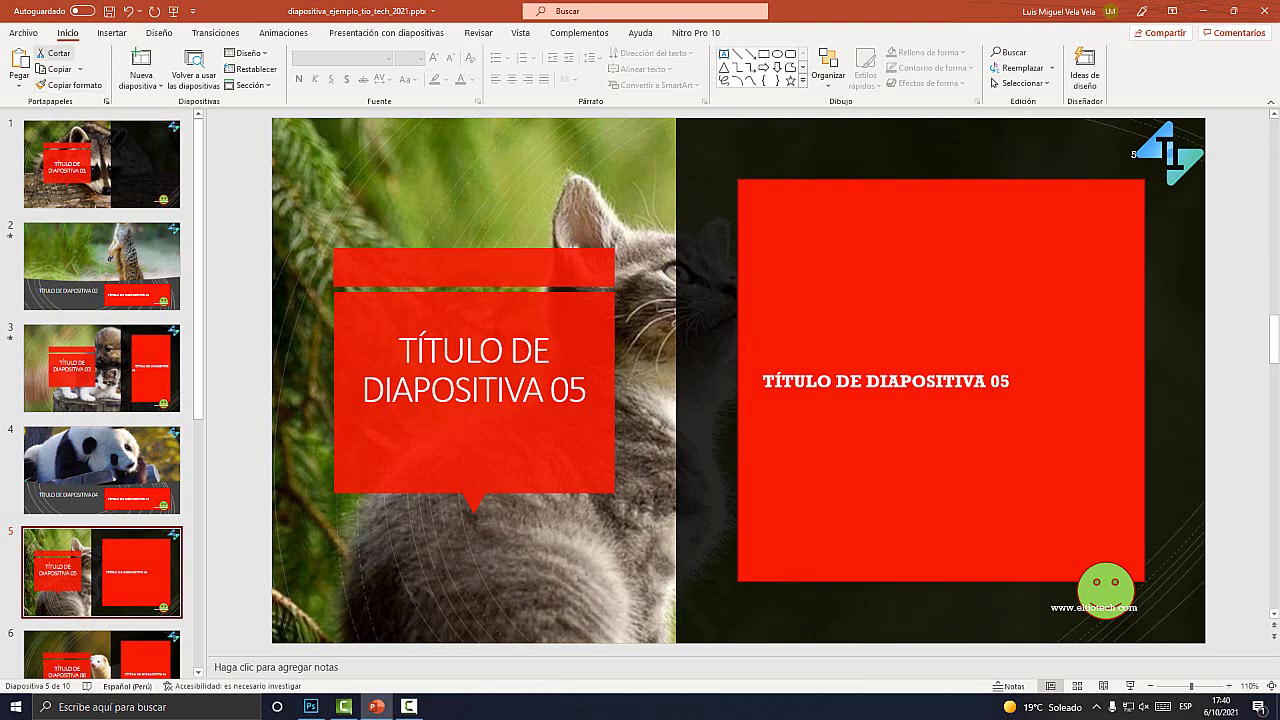
key("ctrl+p")
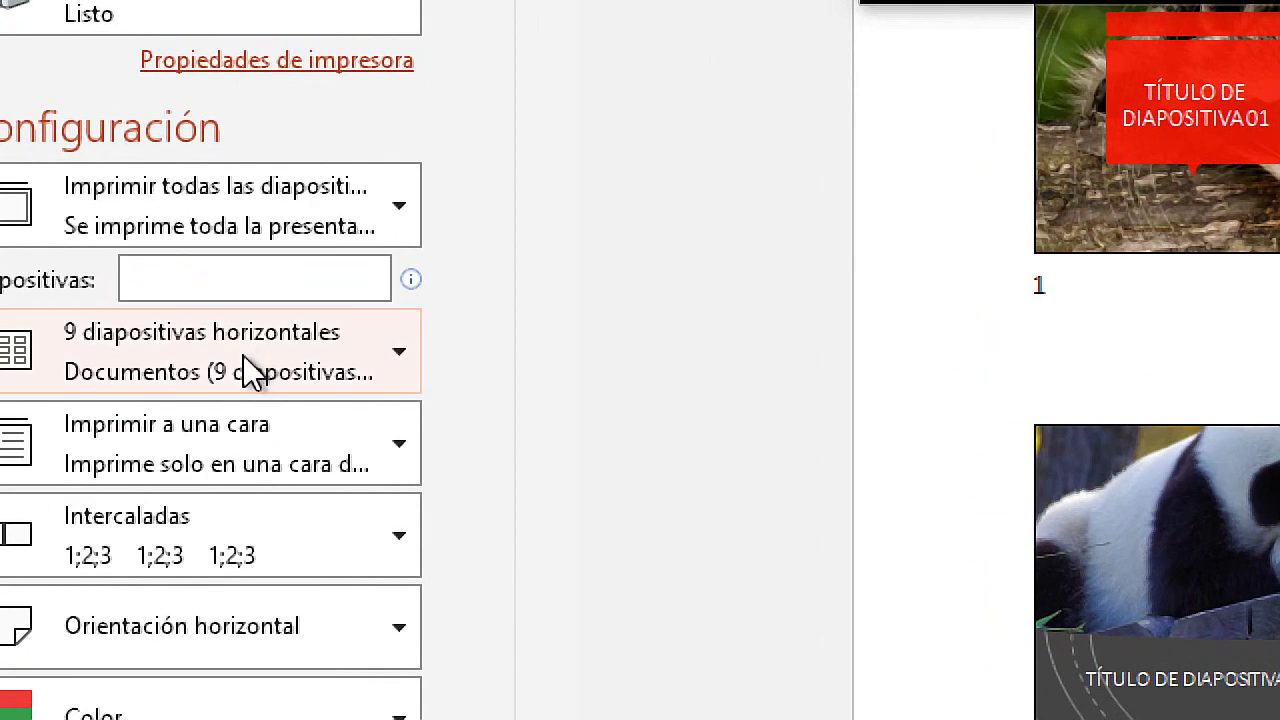
- Print Diapositivas de página completa, one slide per page, and scroll through the preview
left_click(212, 300)
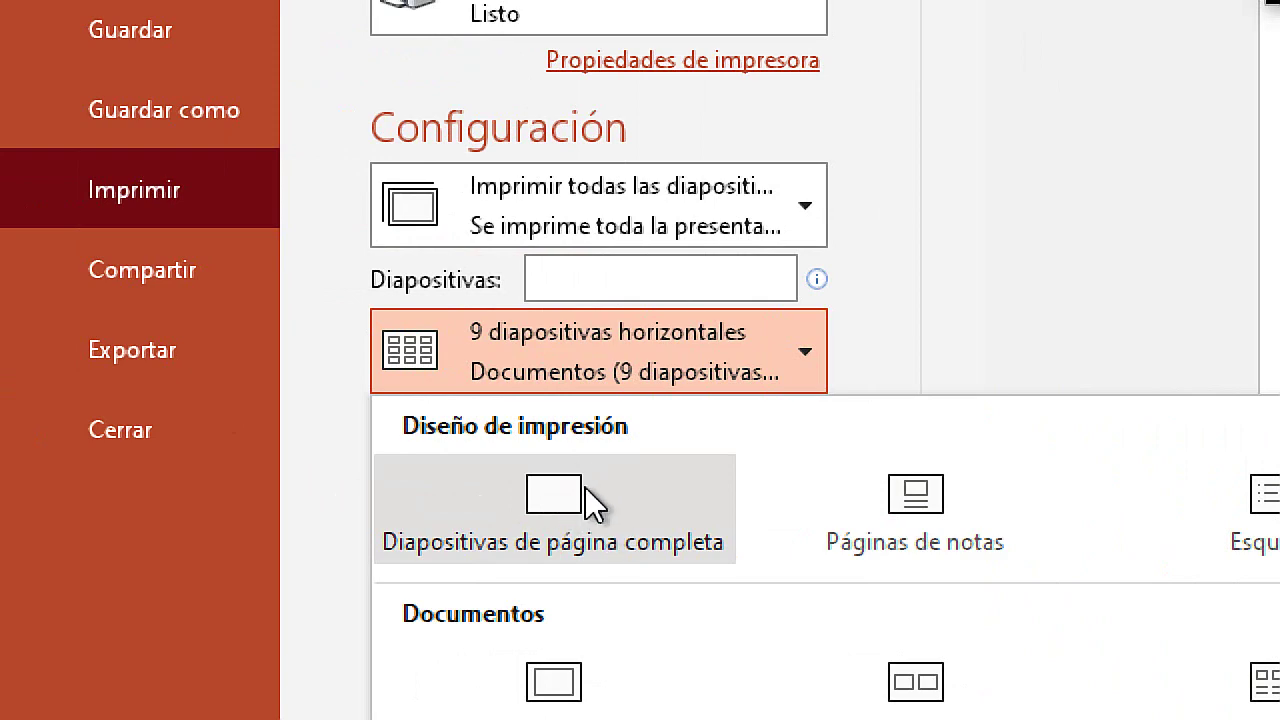
left_click(586, 491)
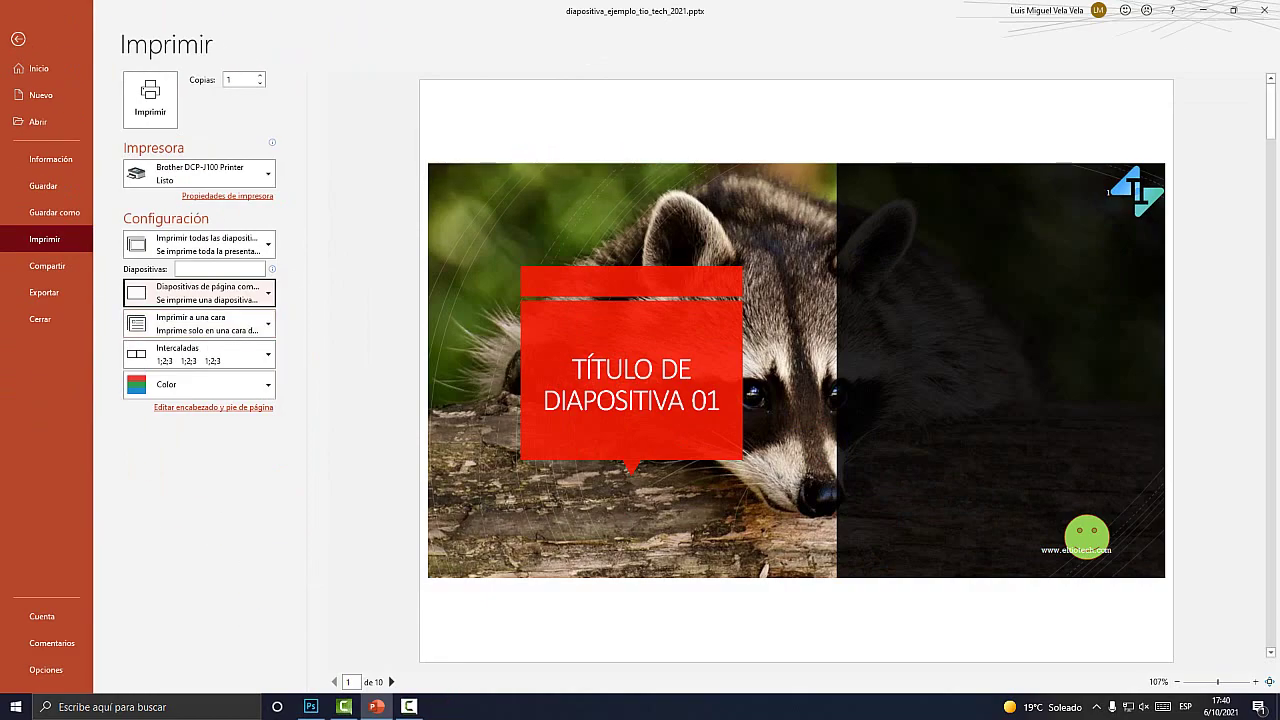
left_click(800, 370)
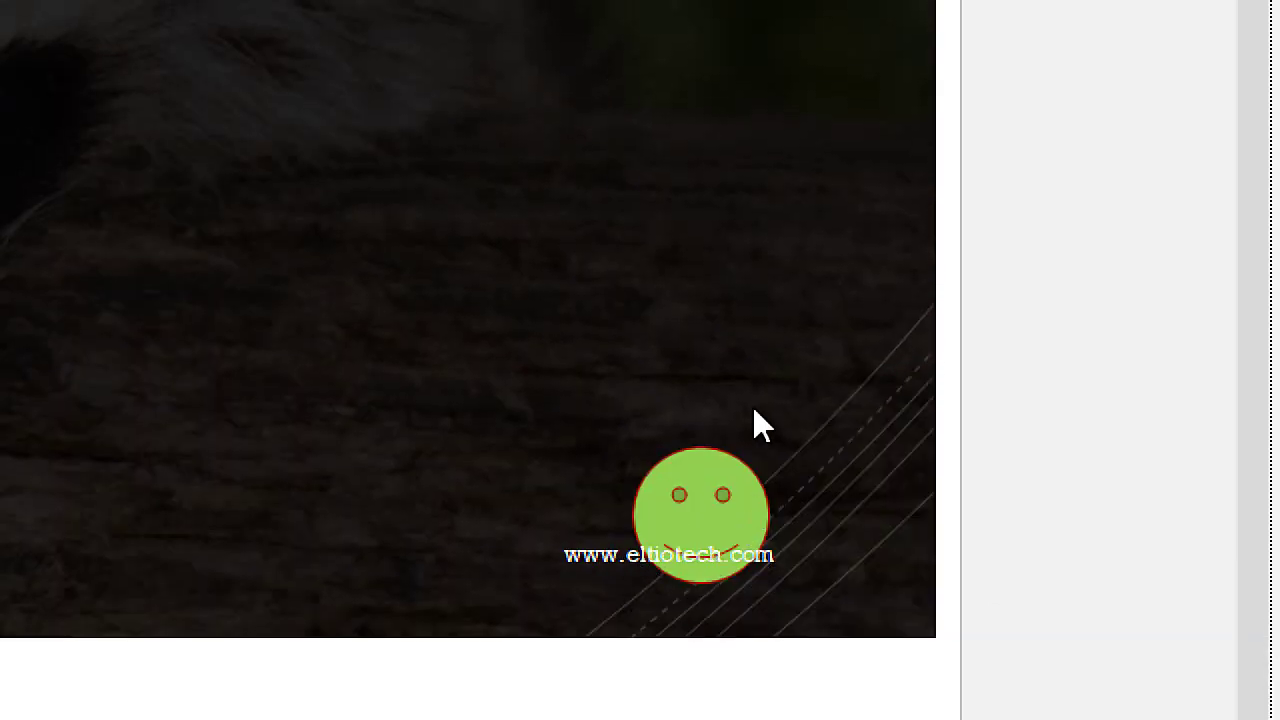
scroll(754, 423, "down", 1)
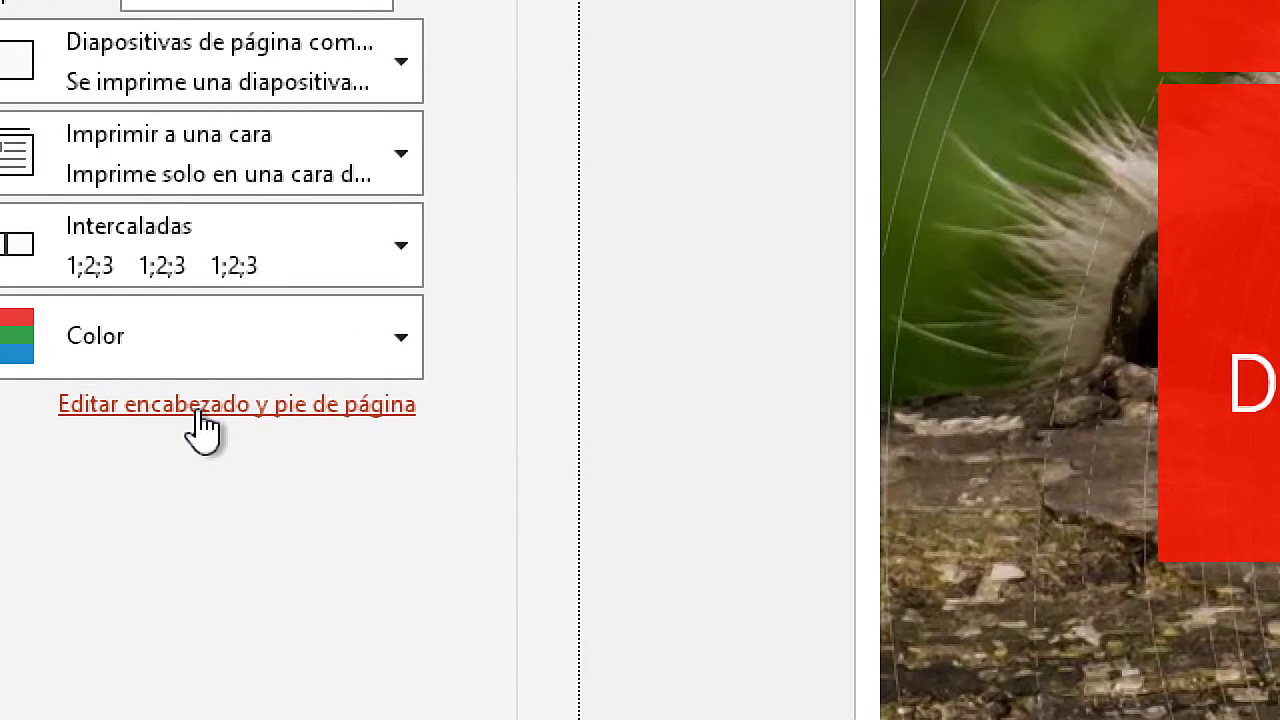
- Add the automatically updating date and time (6/10/2021) to all slides
left_click(199, 408)
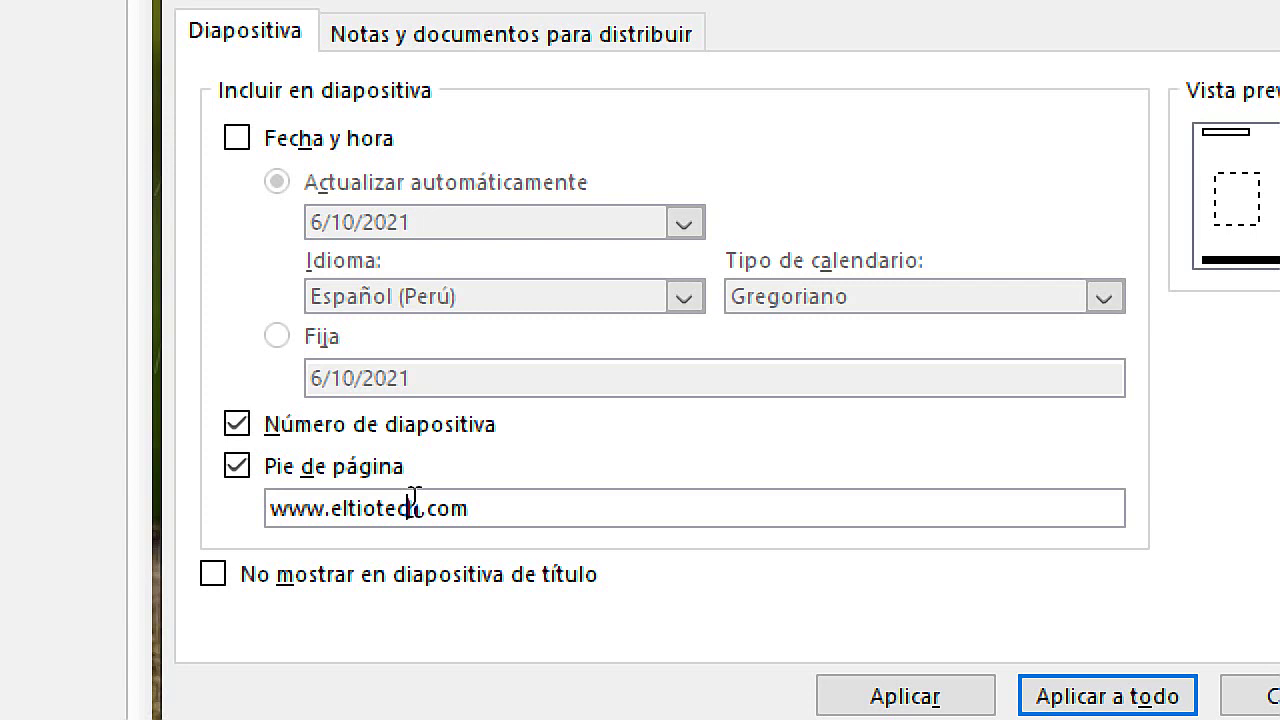
left_click_drag(497, 510, 235, 508)
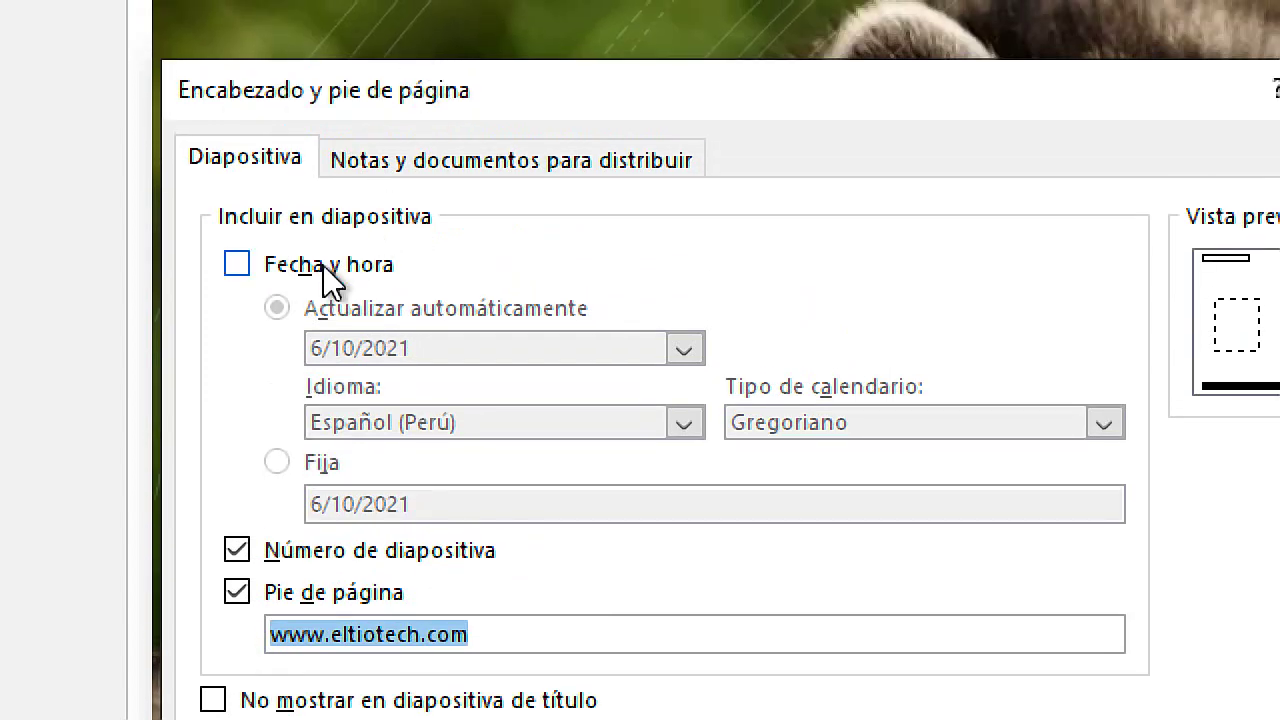
left_click(248, 254)
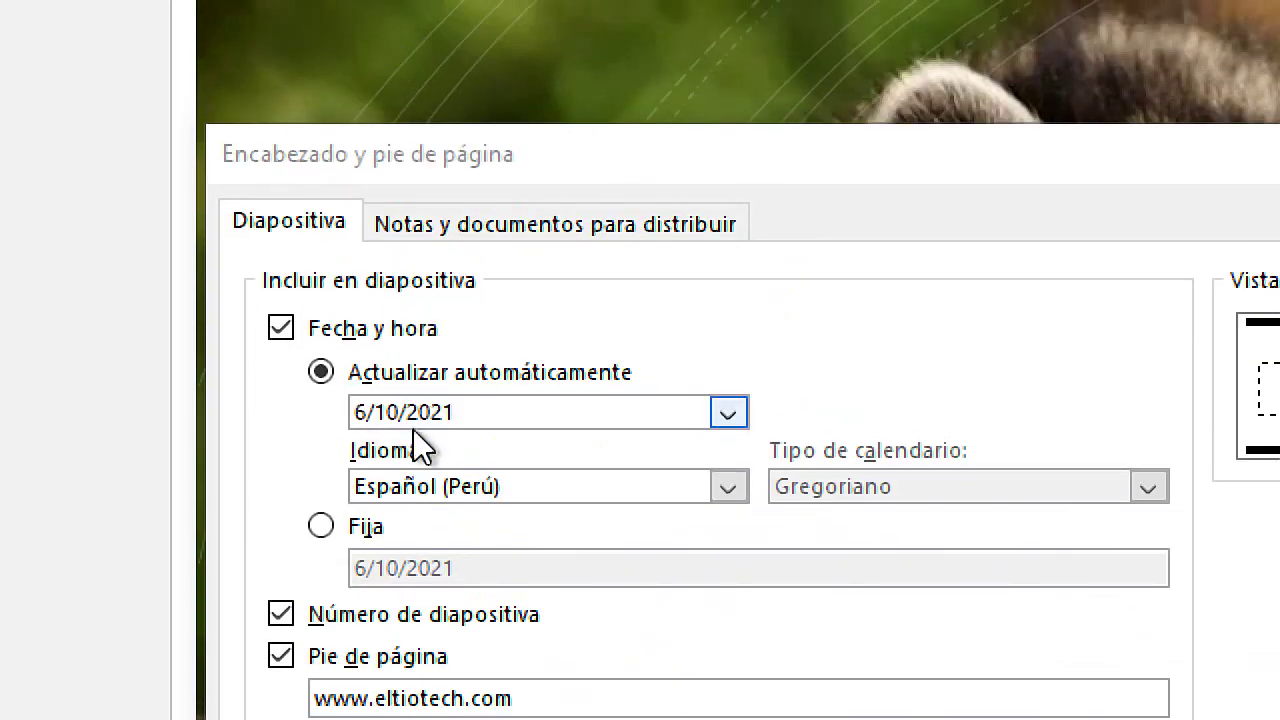
key("super+Escape")
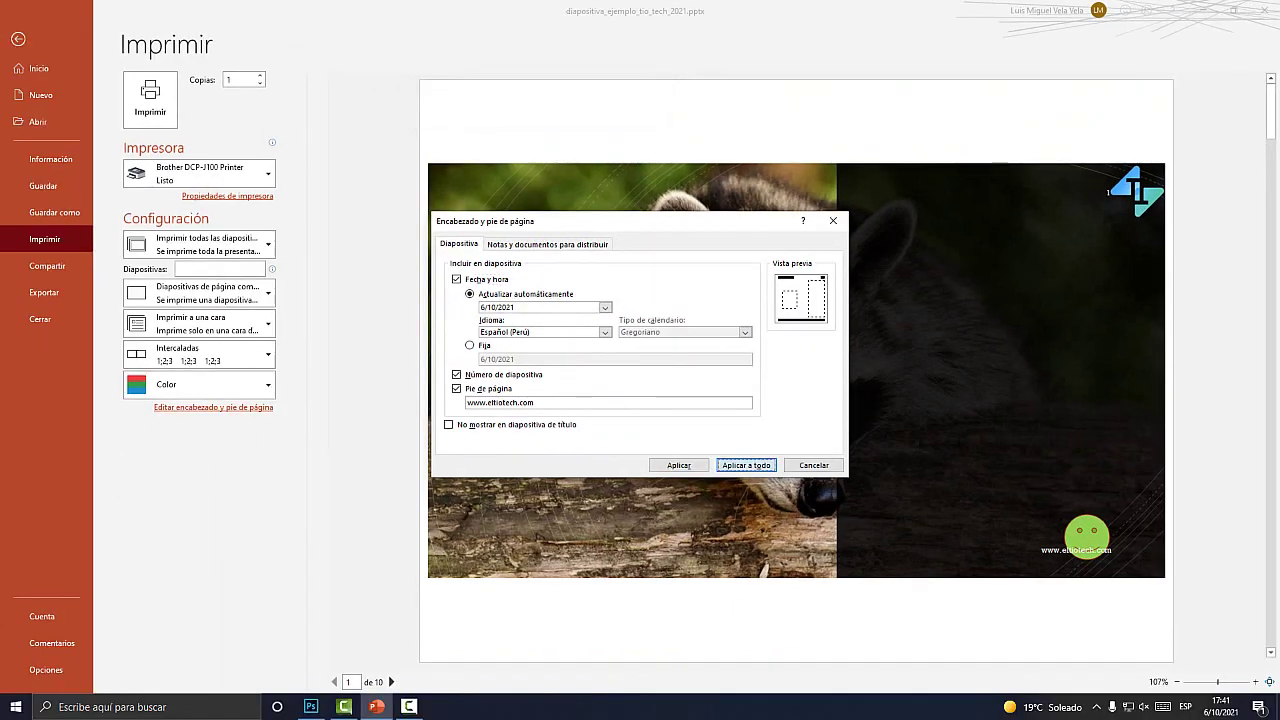
key("Return")
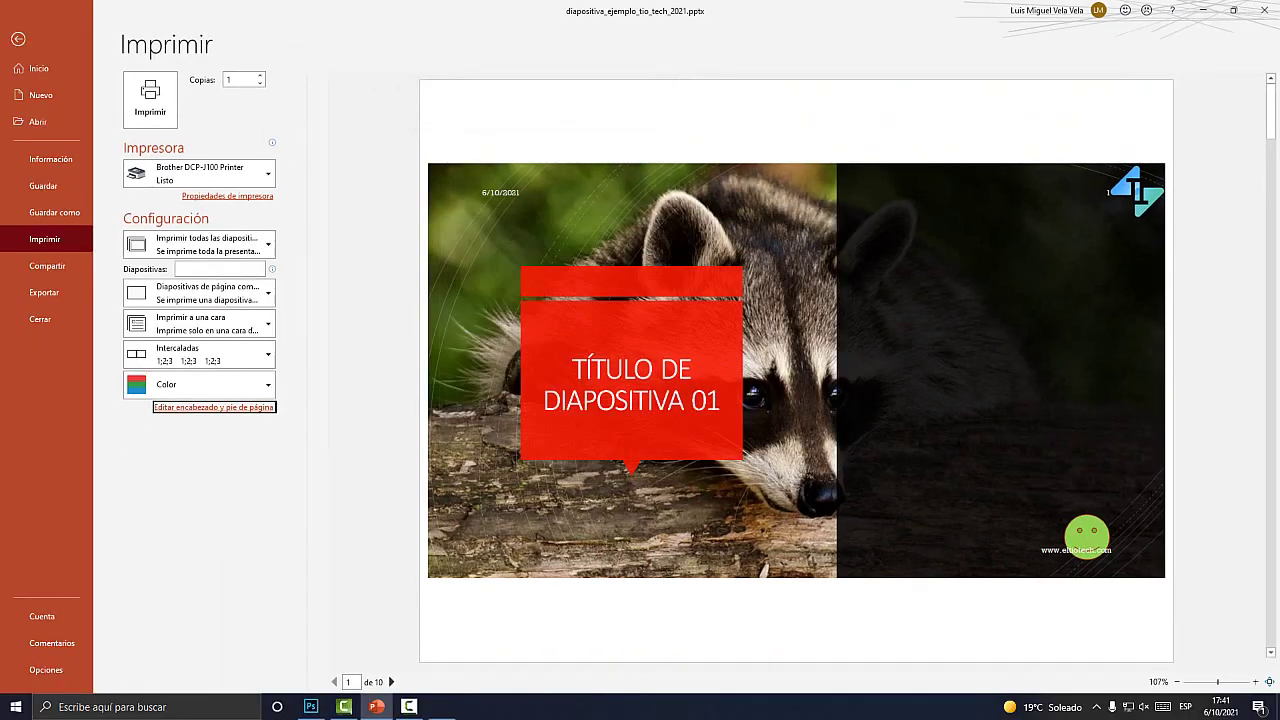
key("super+plus")
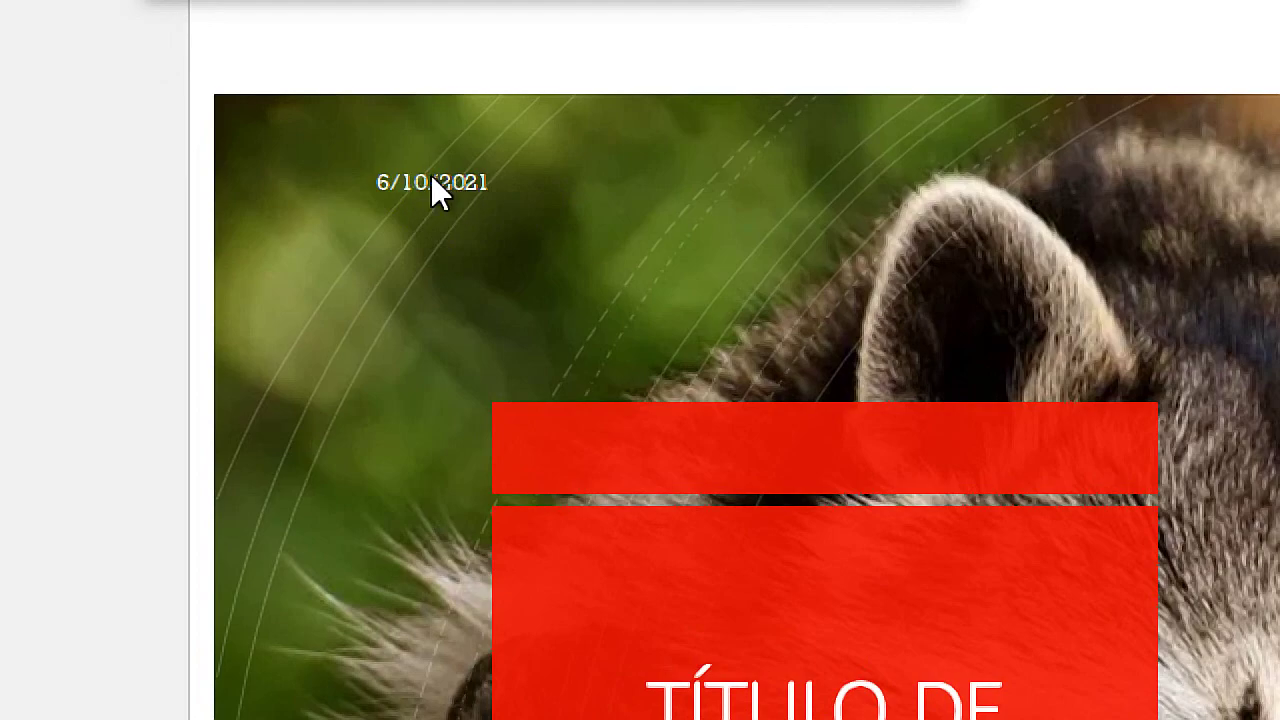
key("super+Escape")
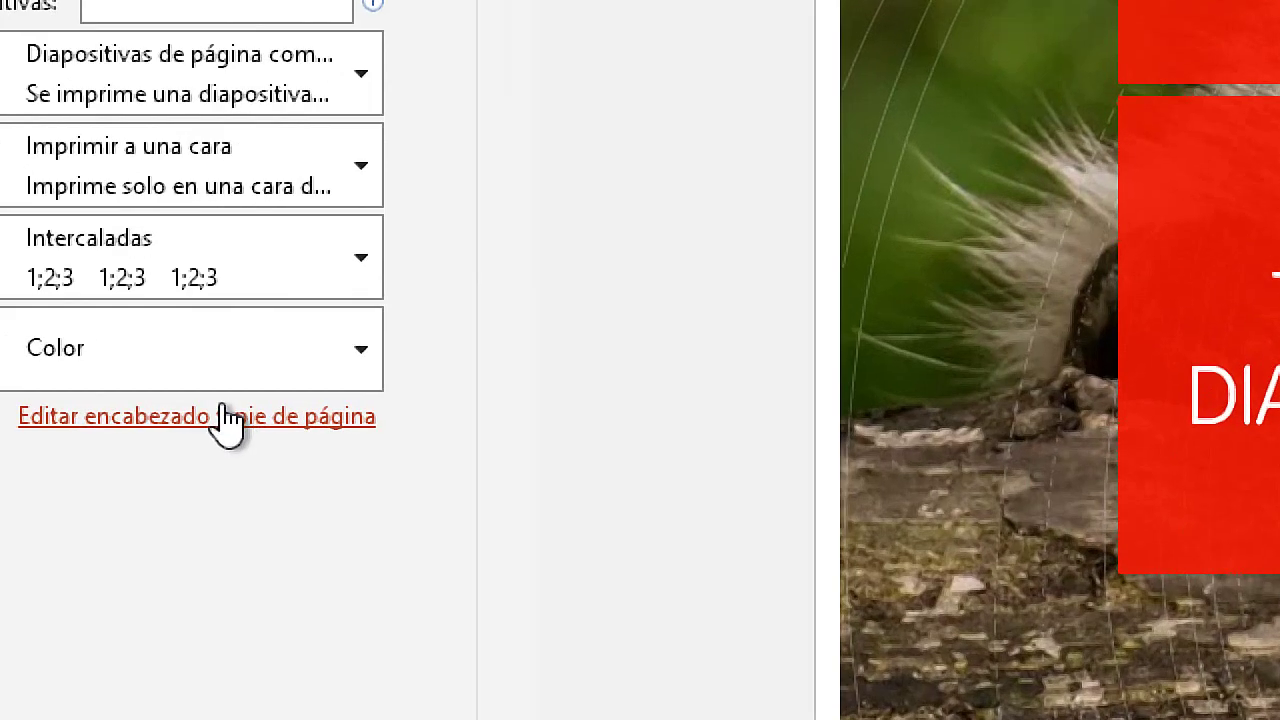
left_click(221, 406)
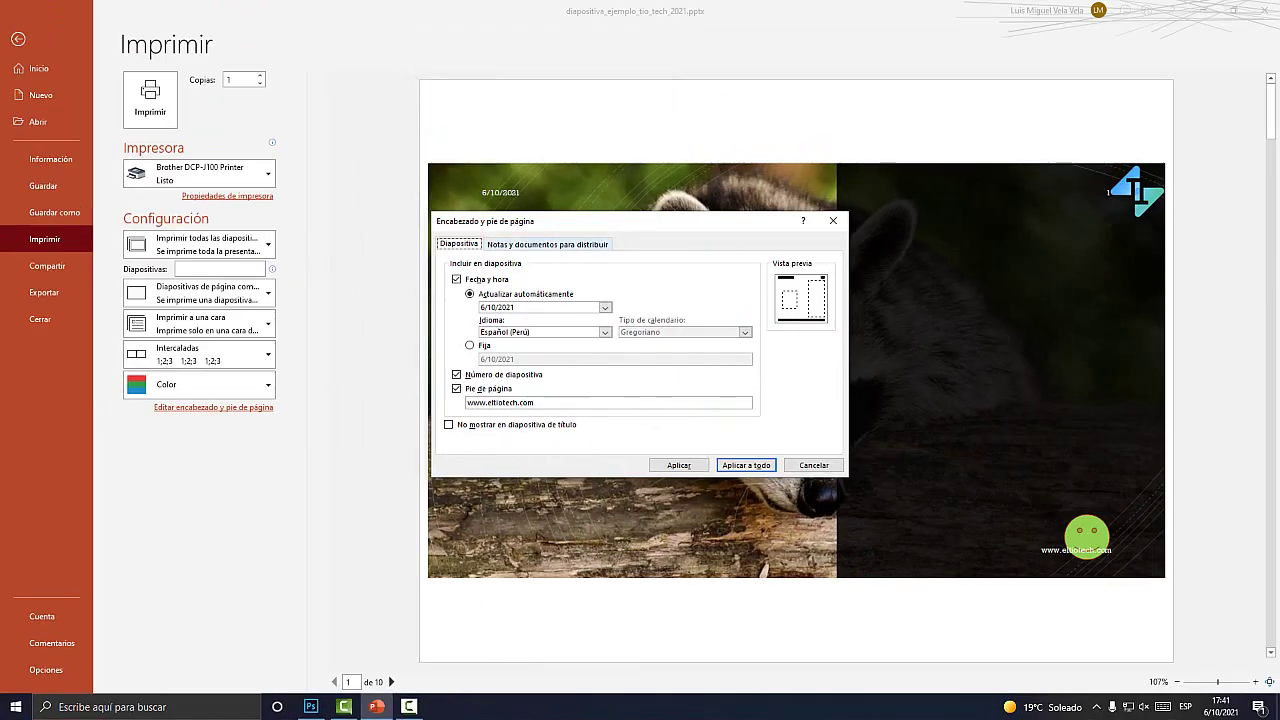
- On the Notas y documentos para distribuir tab, enable header and footer, leaving the date off
left_click(549, 244)
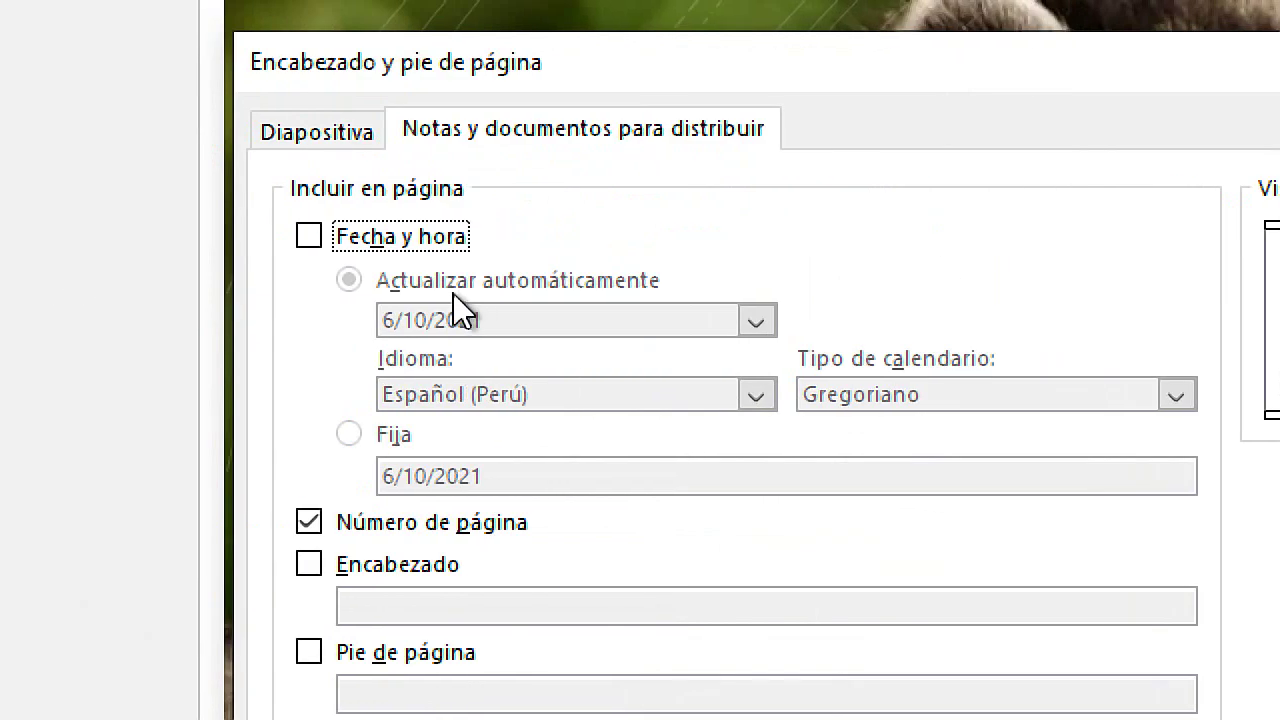
left_click(268, 238)
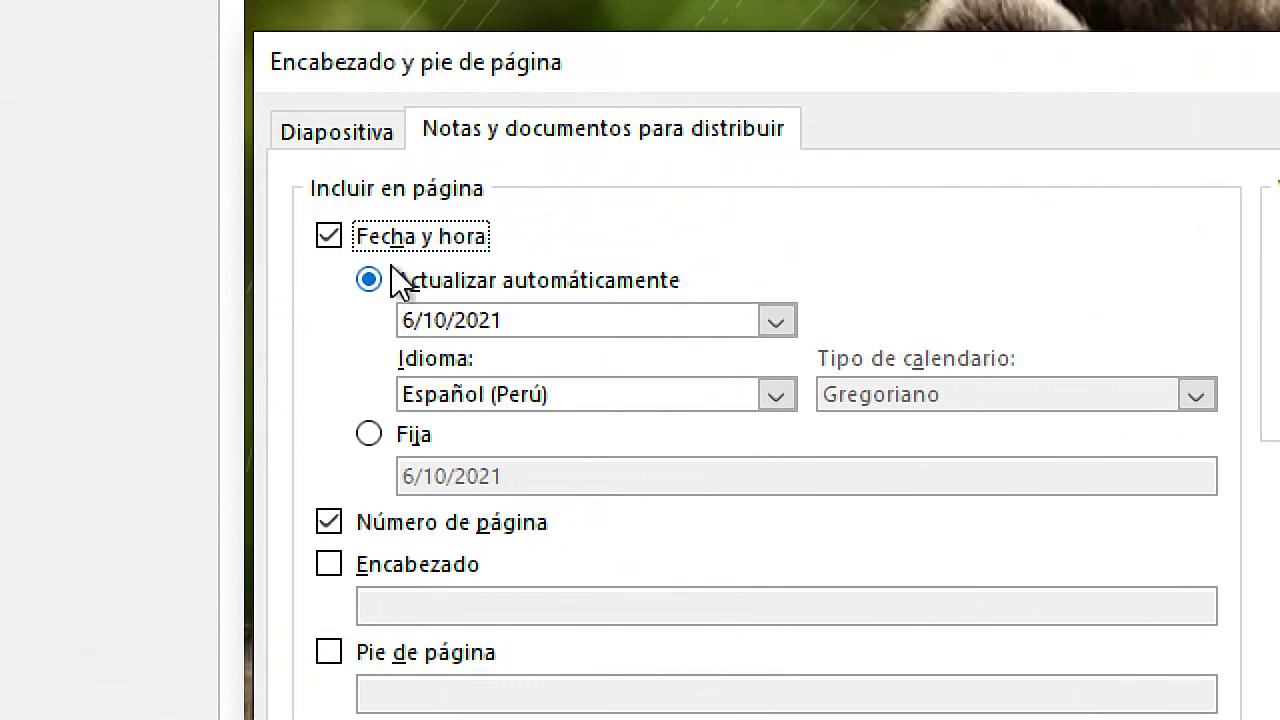
left_click(332, 238)
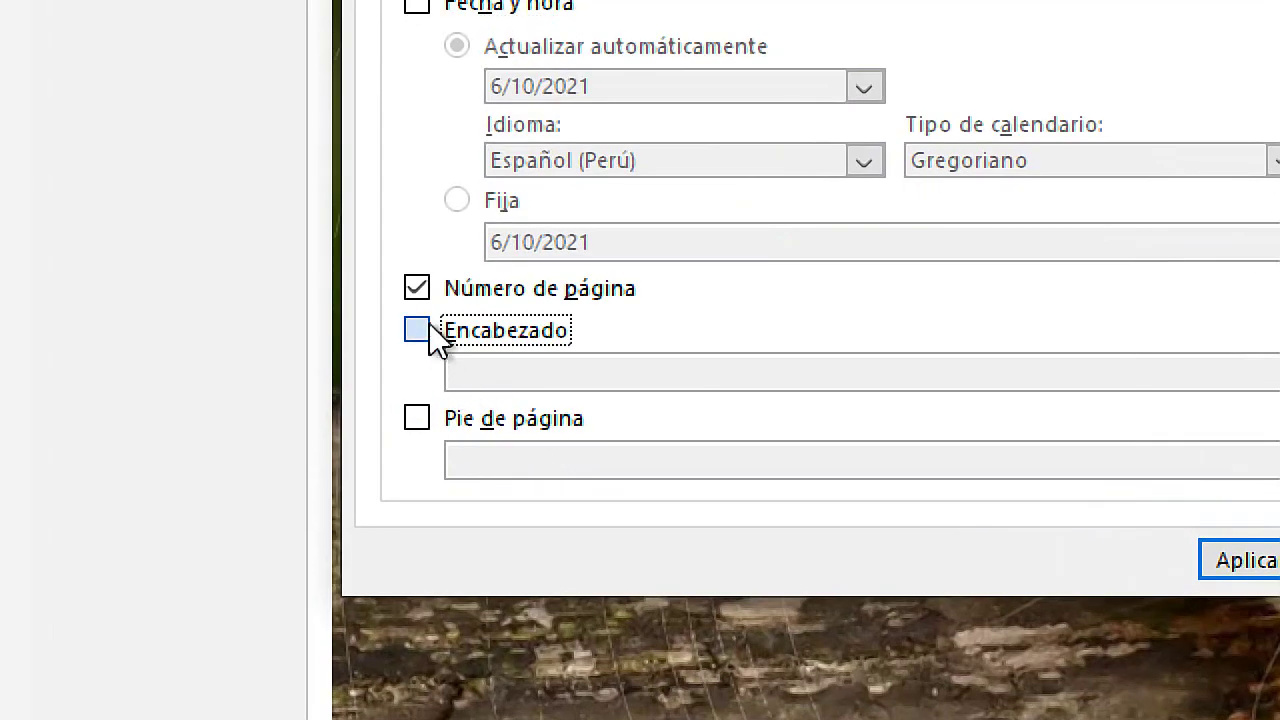
left_click(456, 388)
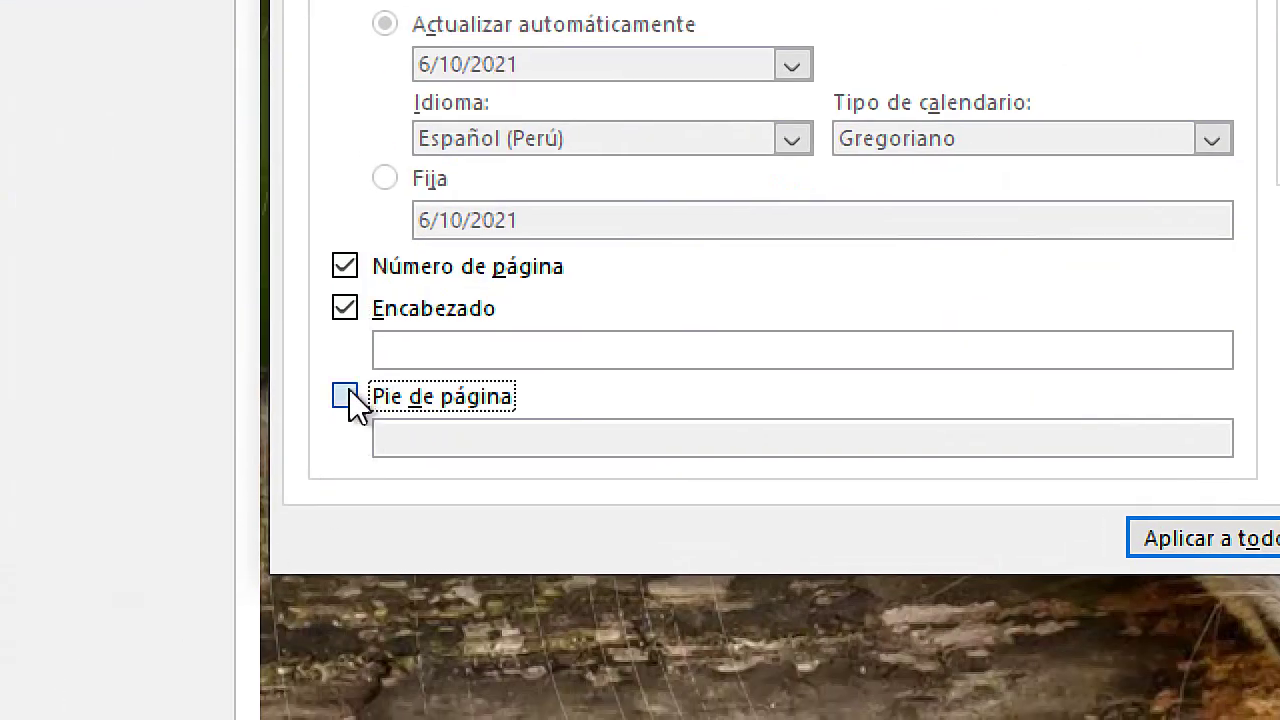
left_click(345, 396)
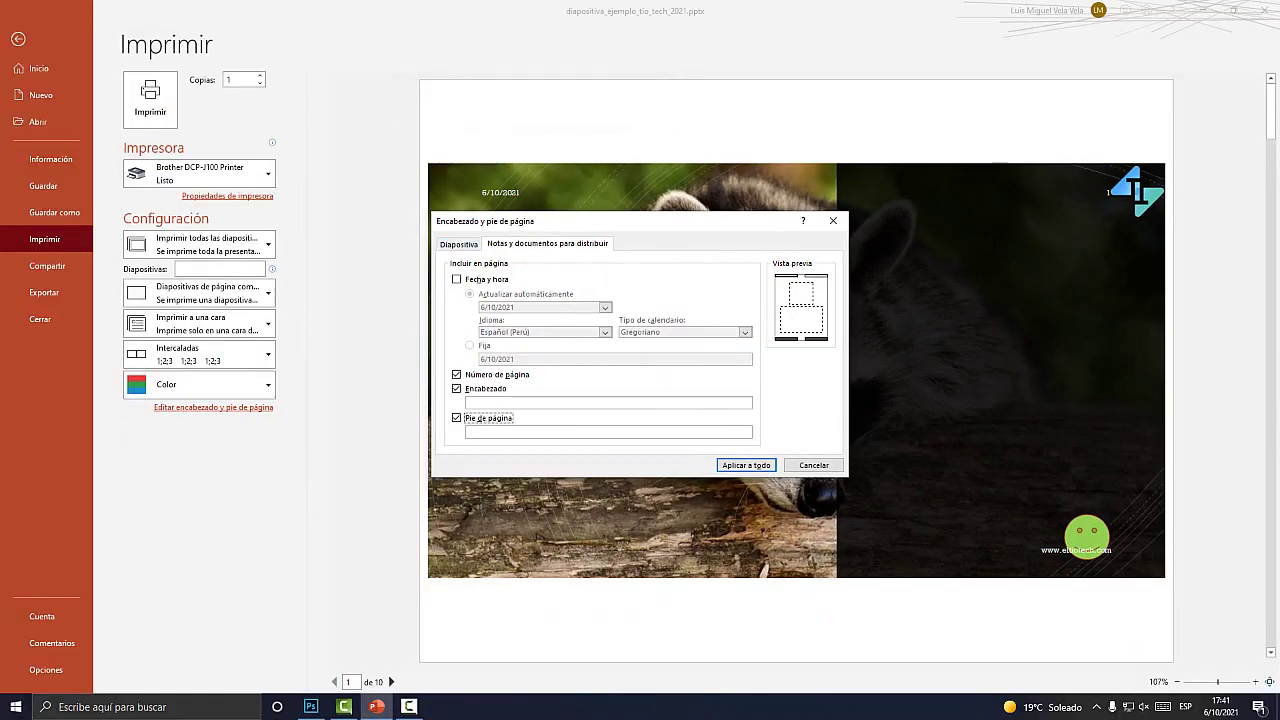
- Enter header text 'asdfasdfasdf' and footer text 'fasdfasdf', then apply to all
left_click(489, 403)
type("asdfasdfasdf")
left_click(502, 433)
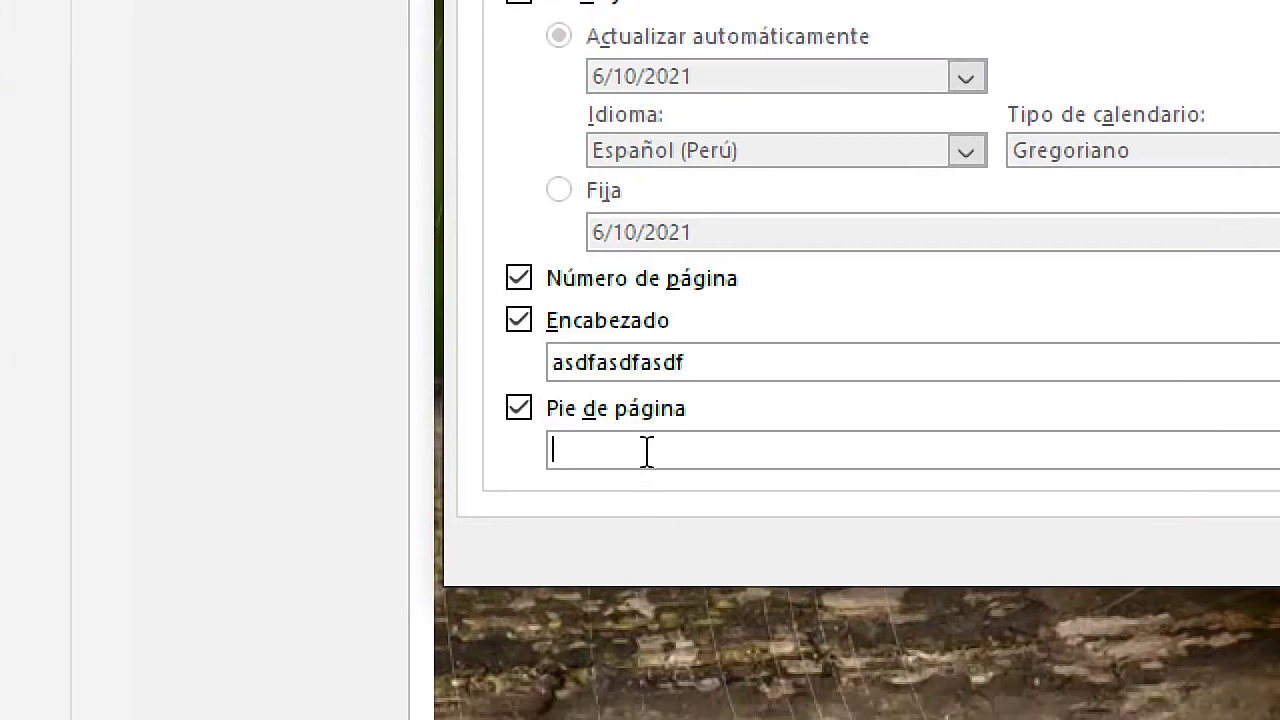
type("fasdfasdf")
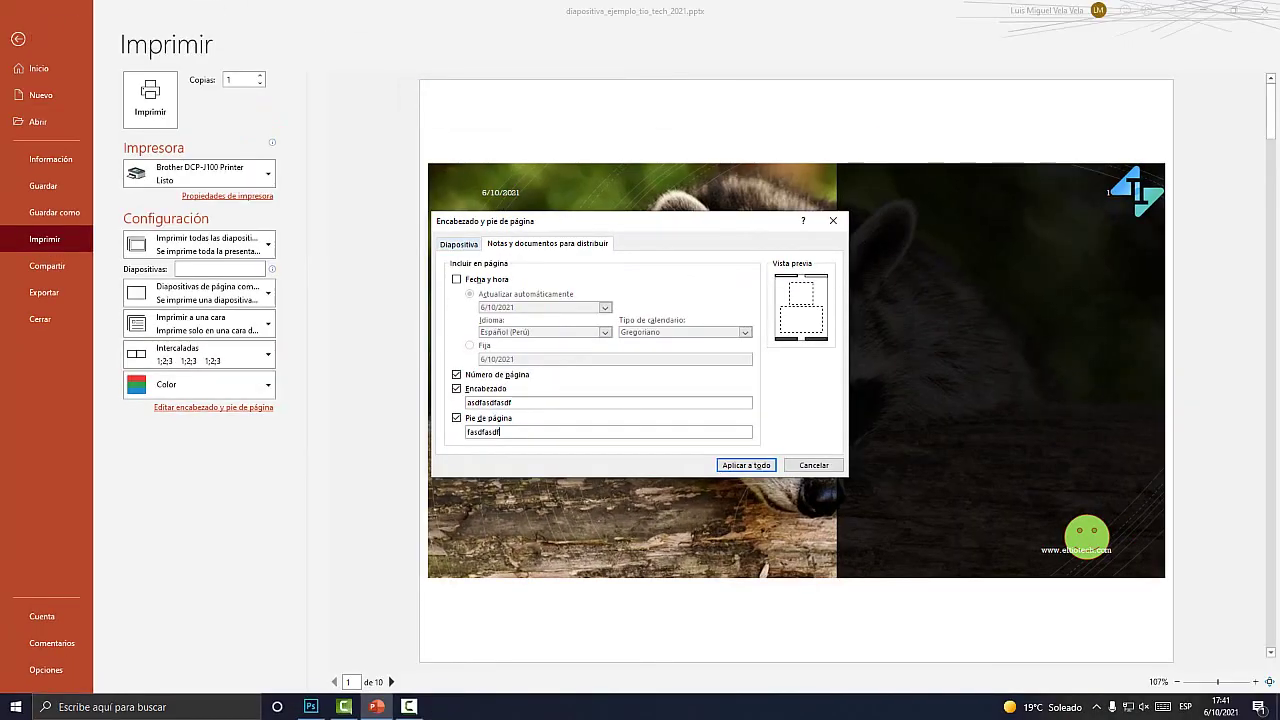
key("ctrl+shift+Tab")
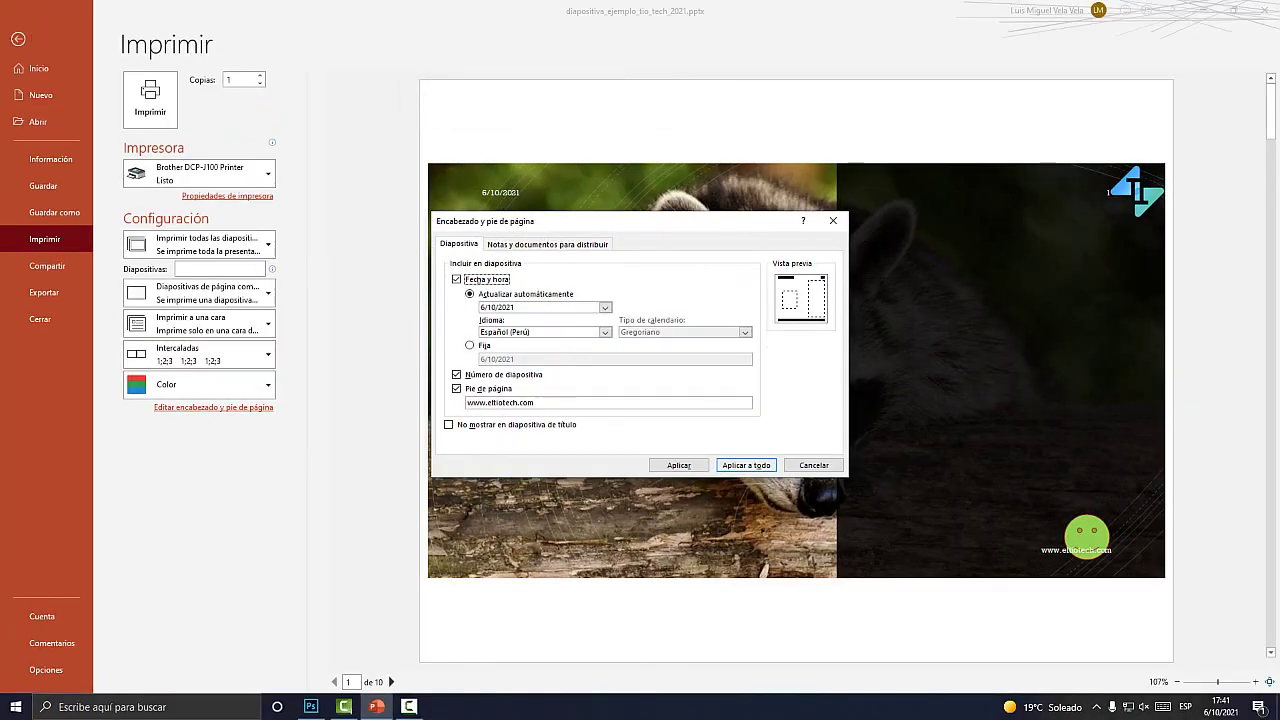
key("Return")
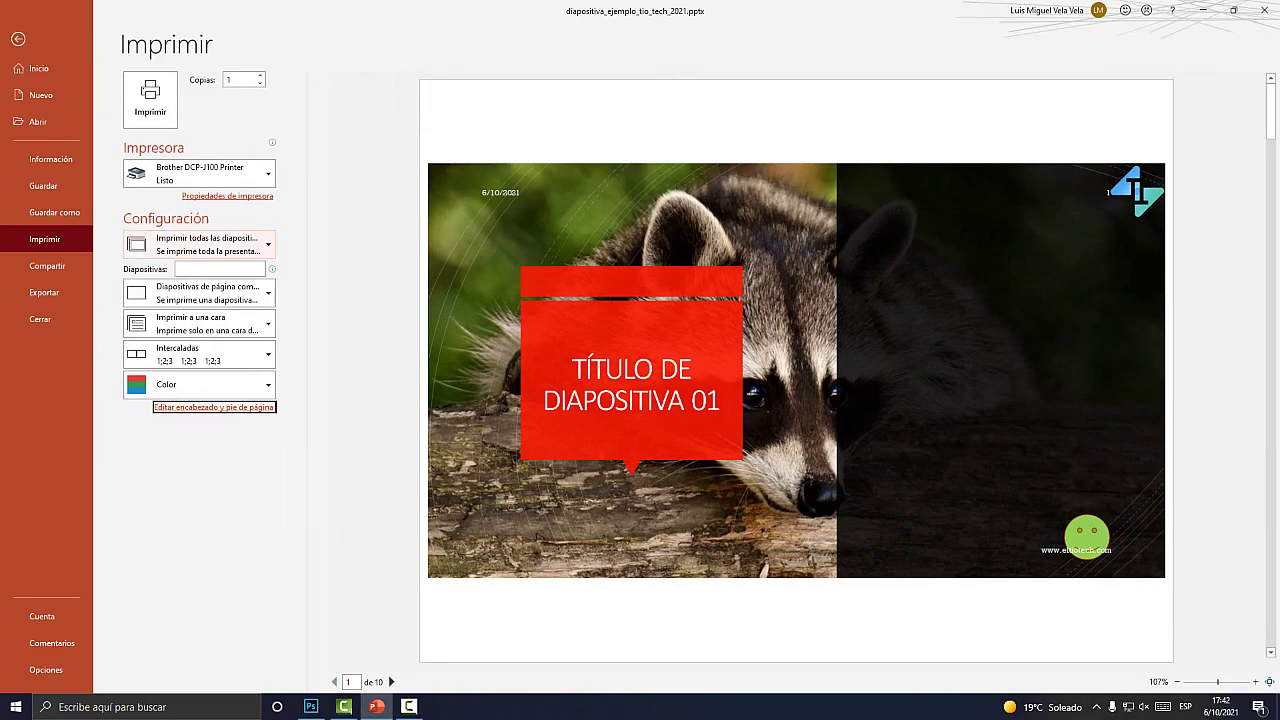
- Switch the print layout to the '6 diapositivas horizontales' handout under Documentos
left_click(200, 244)
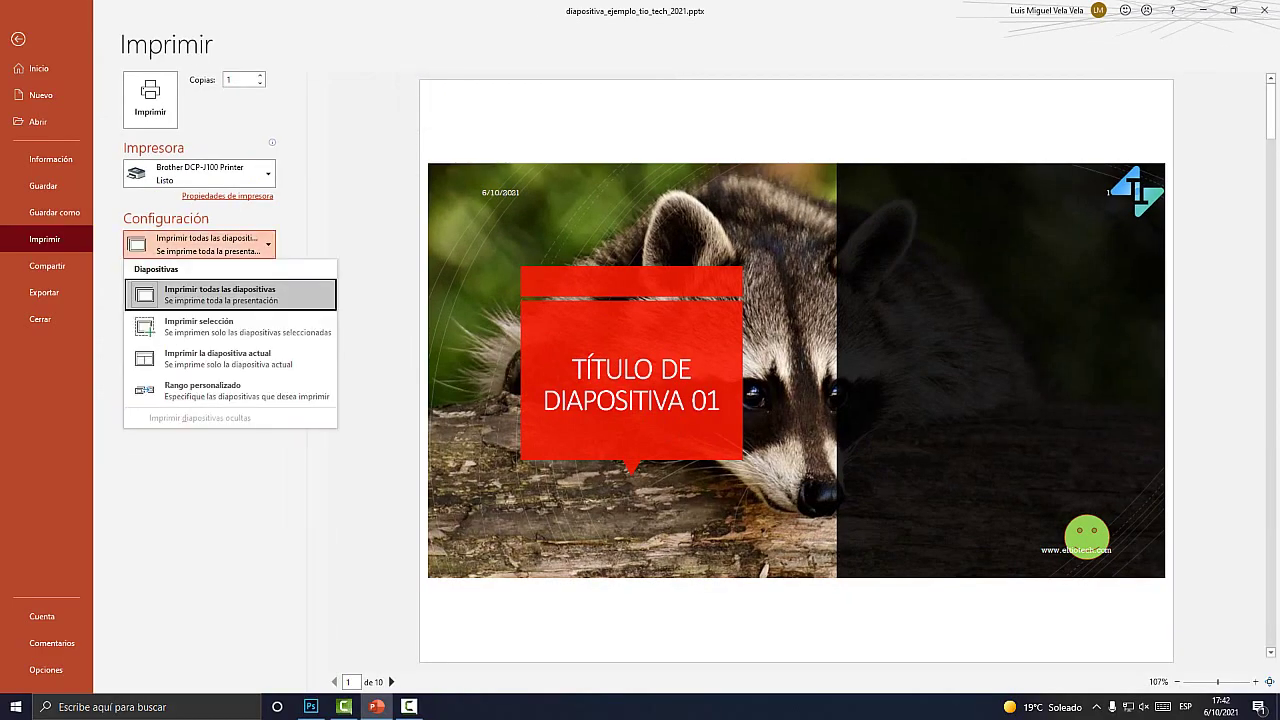
left_click(200, 244)
left_click(200, 292)
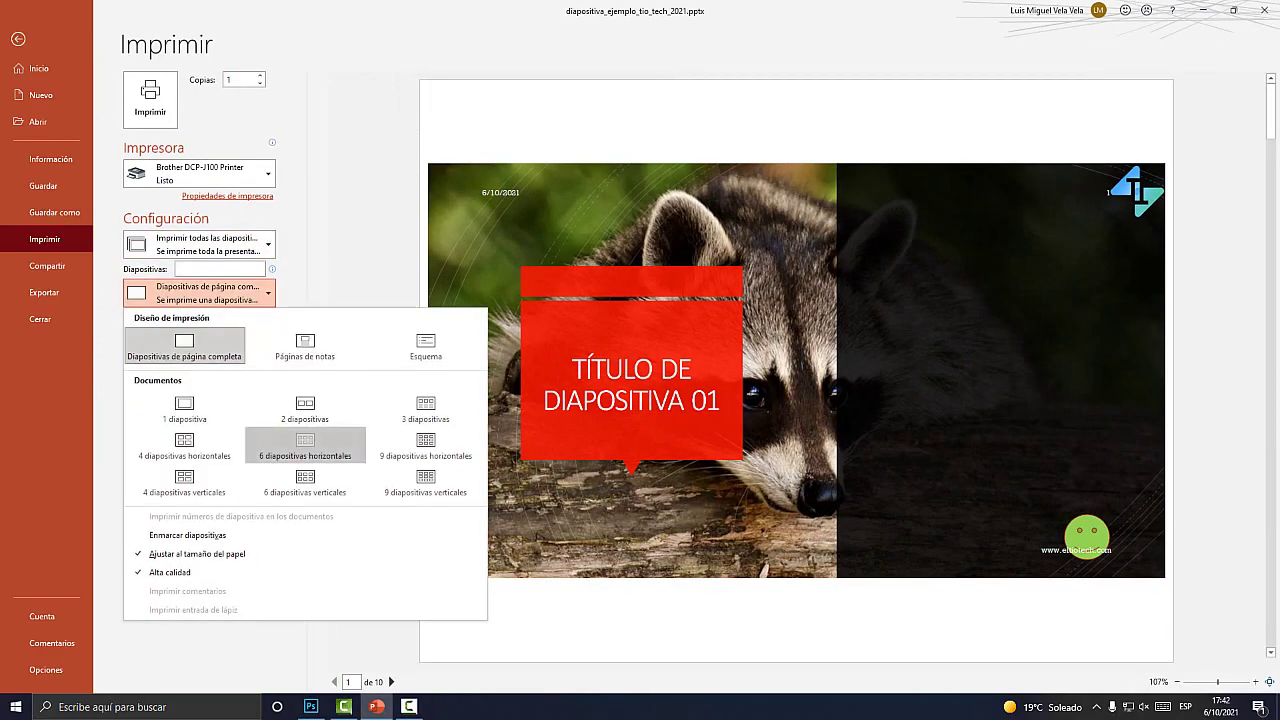
left_click(305, 445)
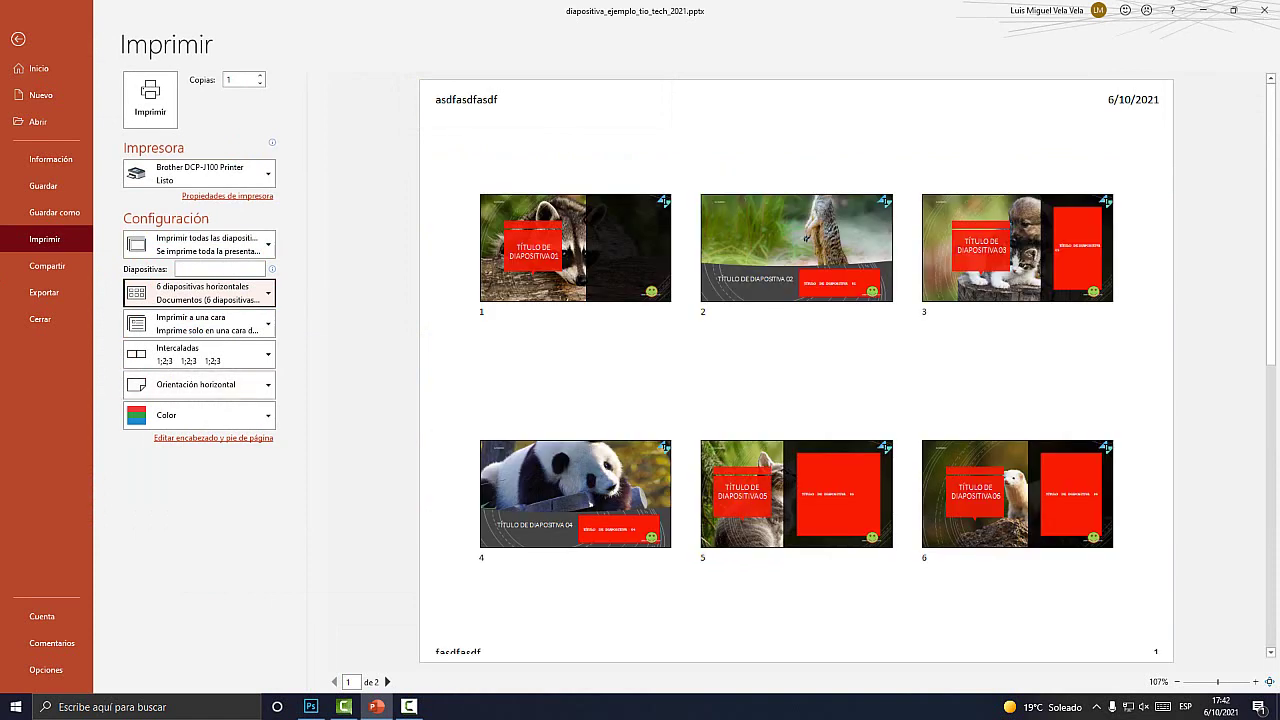
key("super+plus")
key("super+plus")
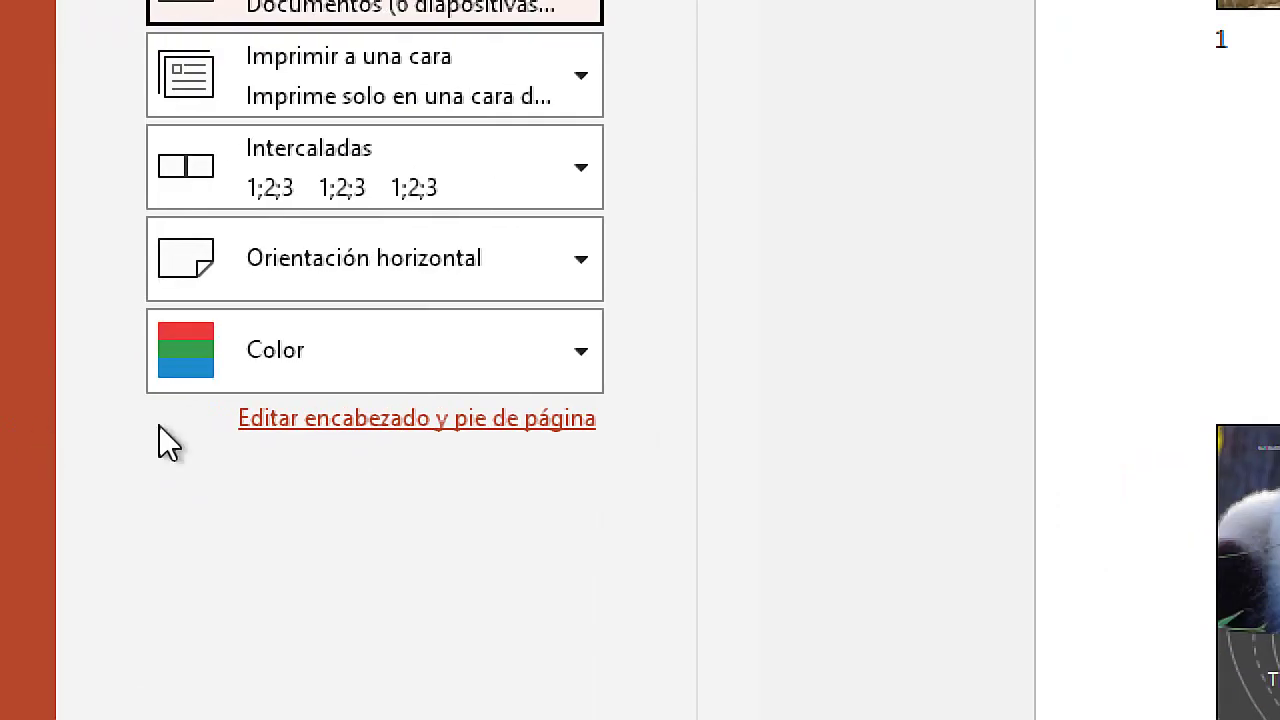
- Open the Header and Footer dialog on its Notes and Handouts tab, moved clear of the thumbnails
left_click(377, 422)
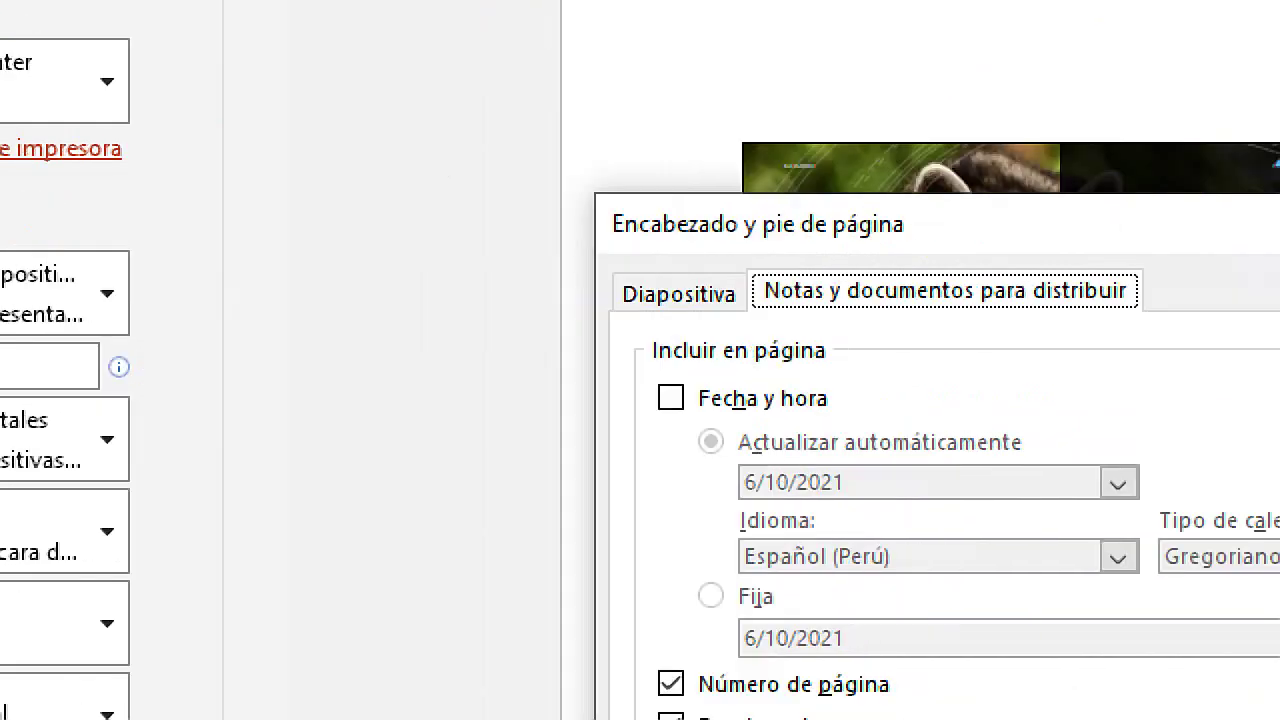
left_click(526, 290)
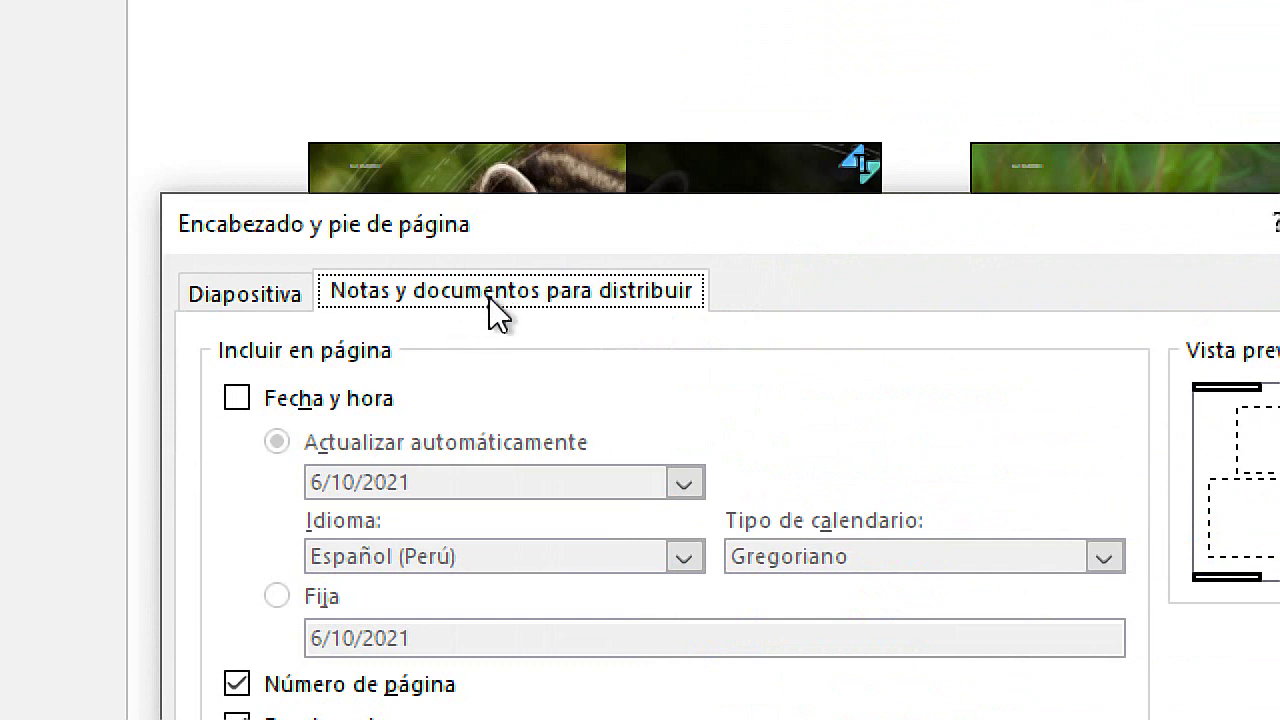
key("super+Escape")
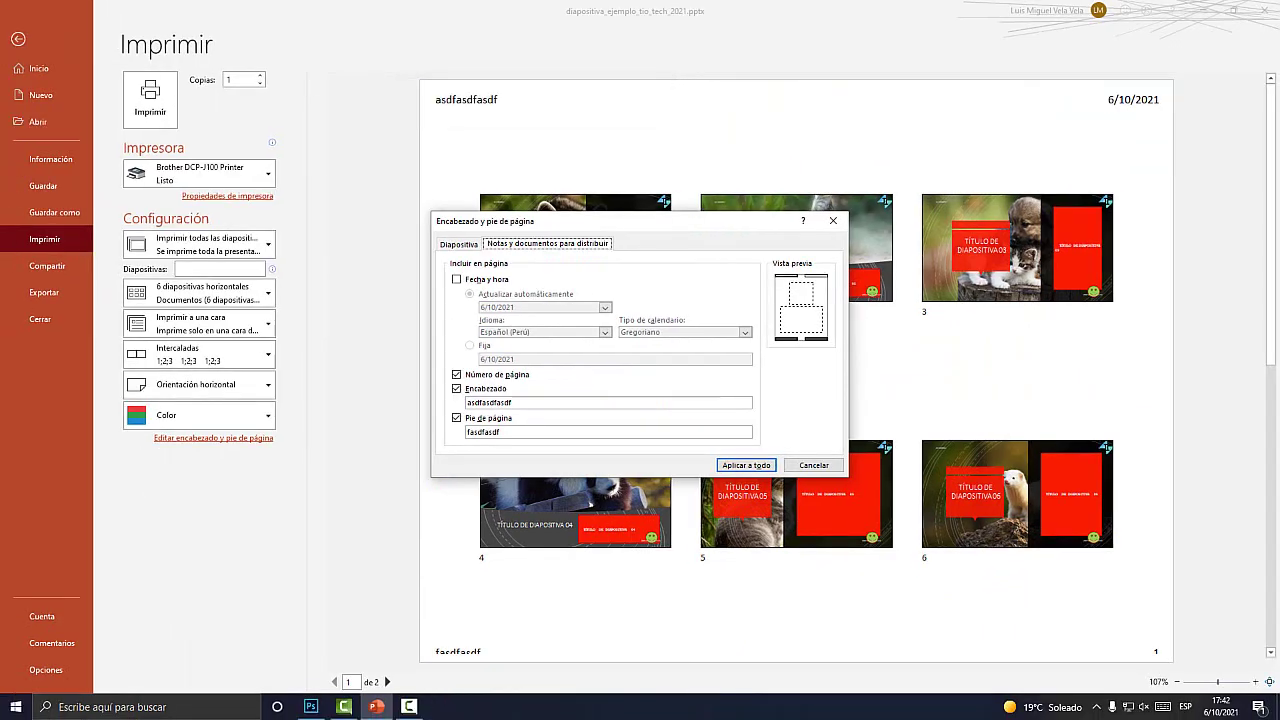
left_click_drag(616, 221, 874, 173)
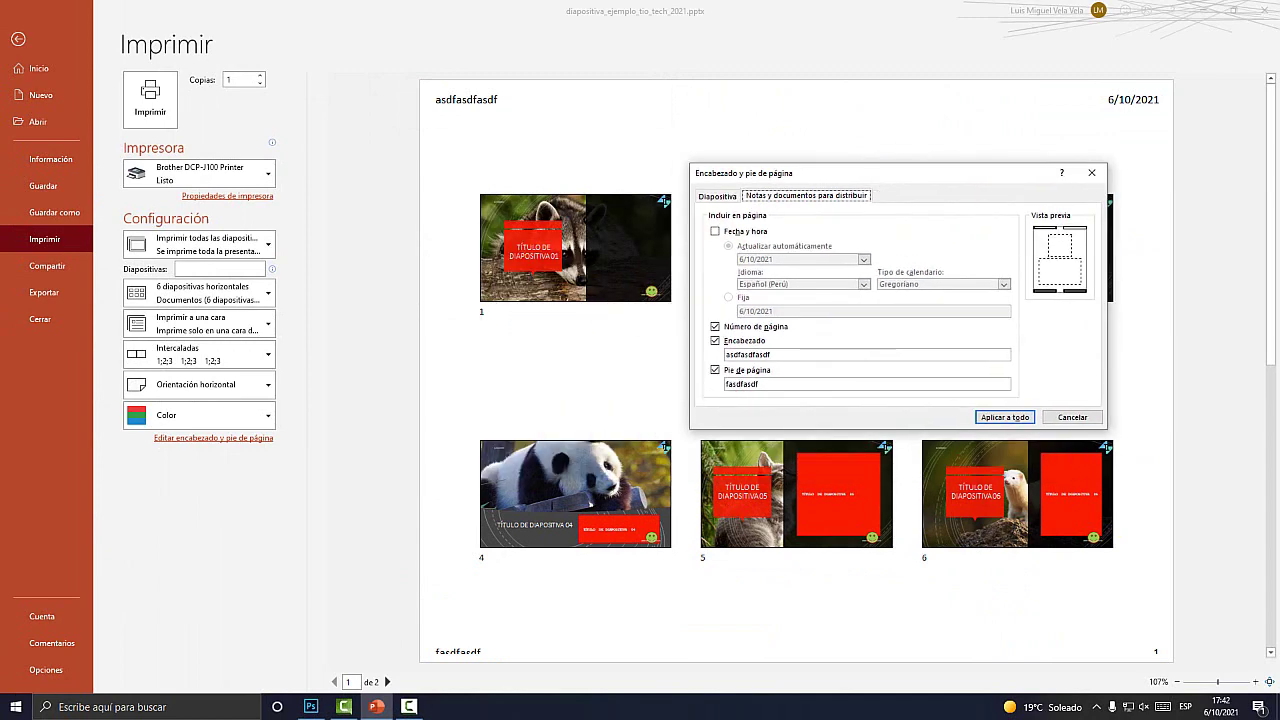
key("super+plus")
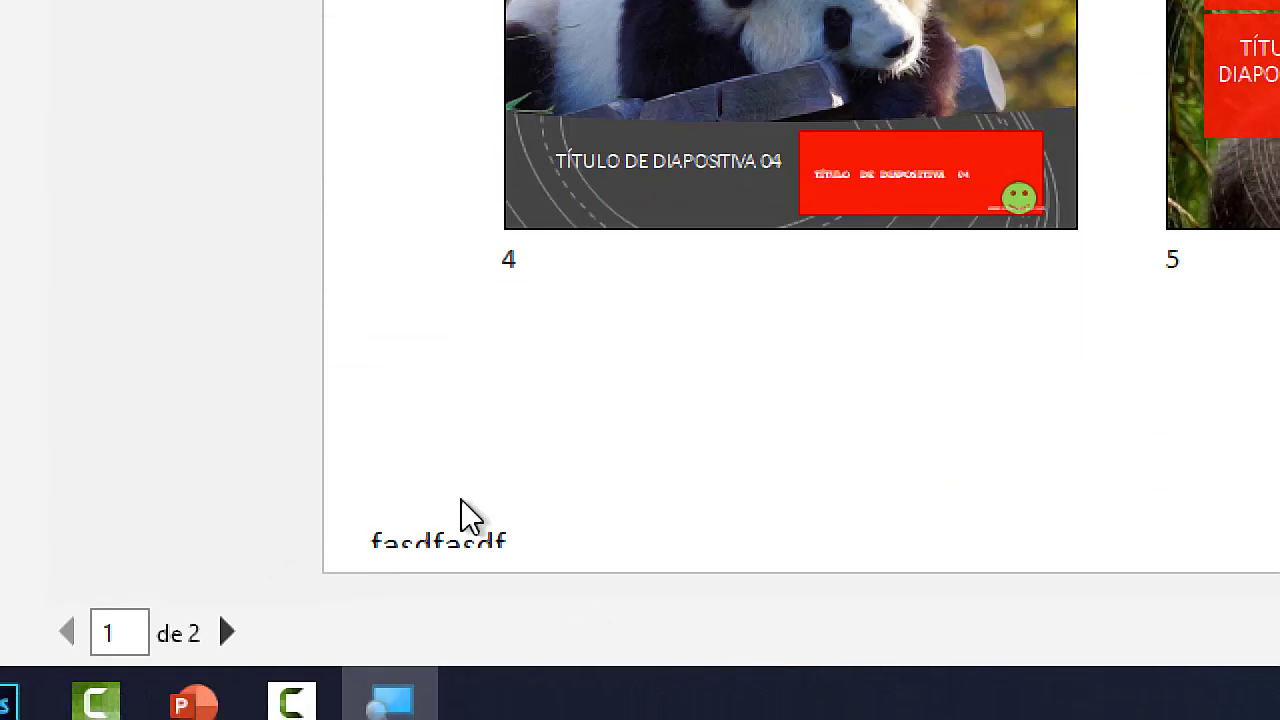
key("super+Escape")
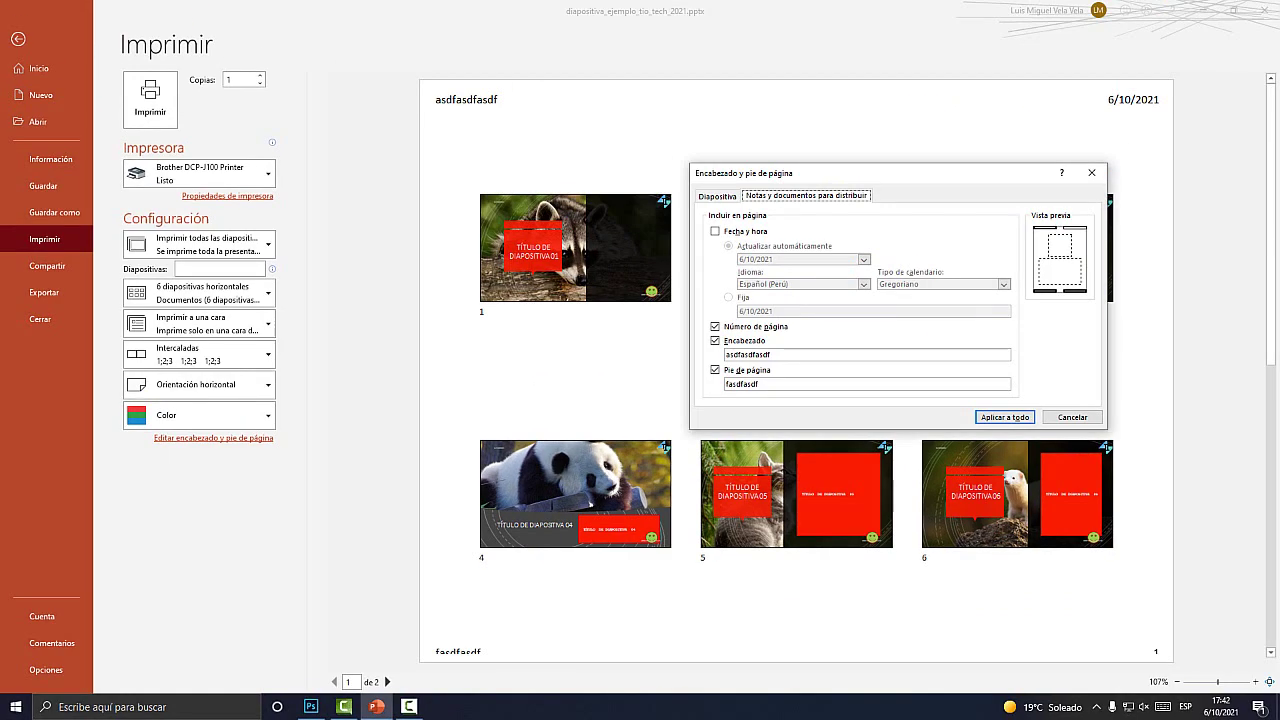
key("super+plus")
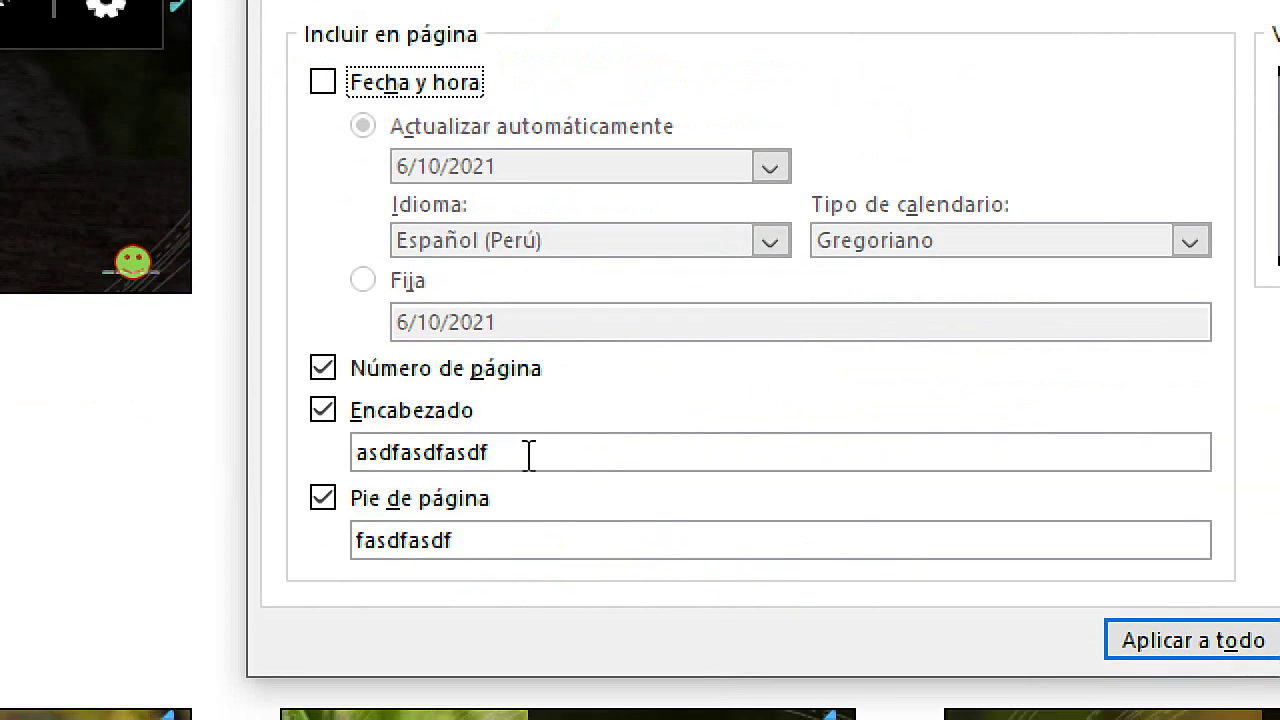
- Replace the header with 'Encabezado el tío tech' and the footer with 'pie de página el tío tech'
left_click_drag(491, 455, 360, 458)
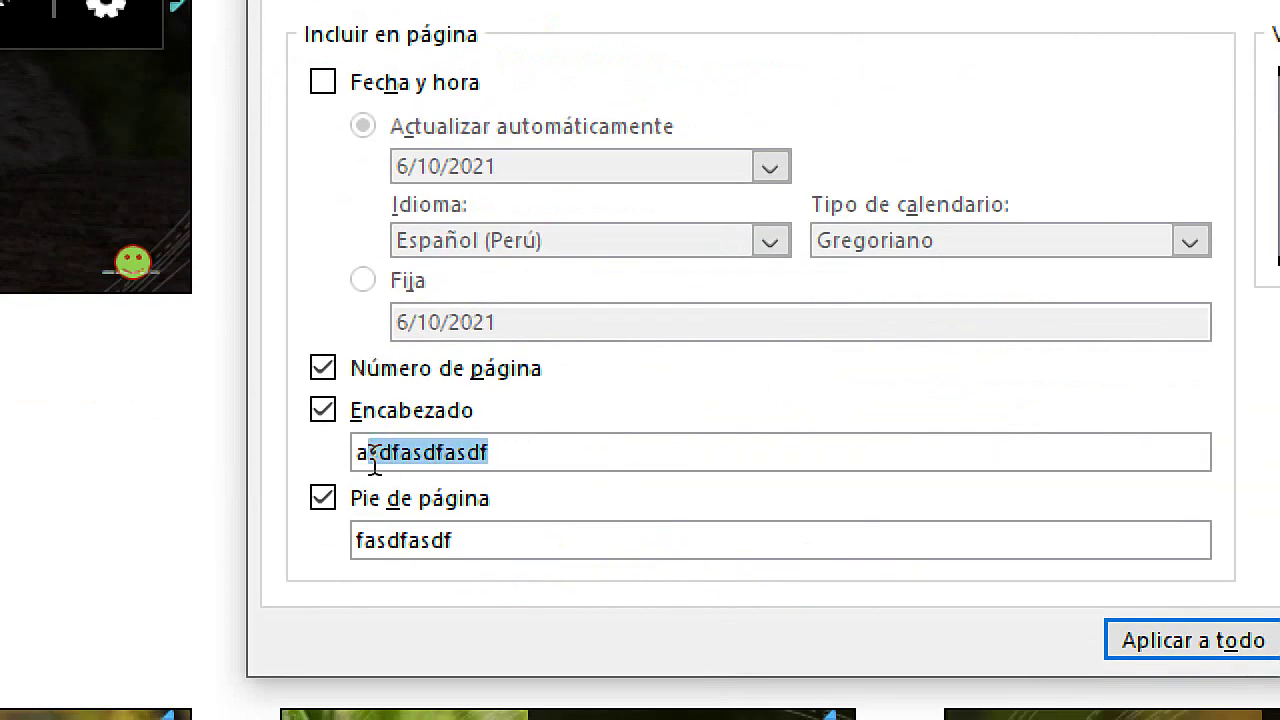
type("Encabeza")
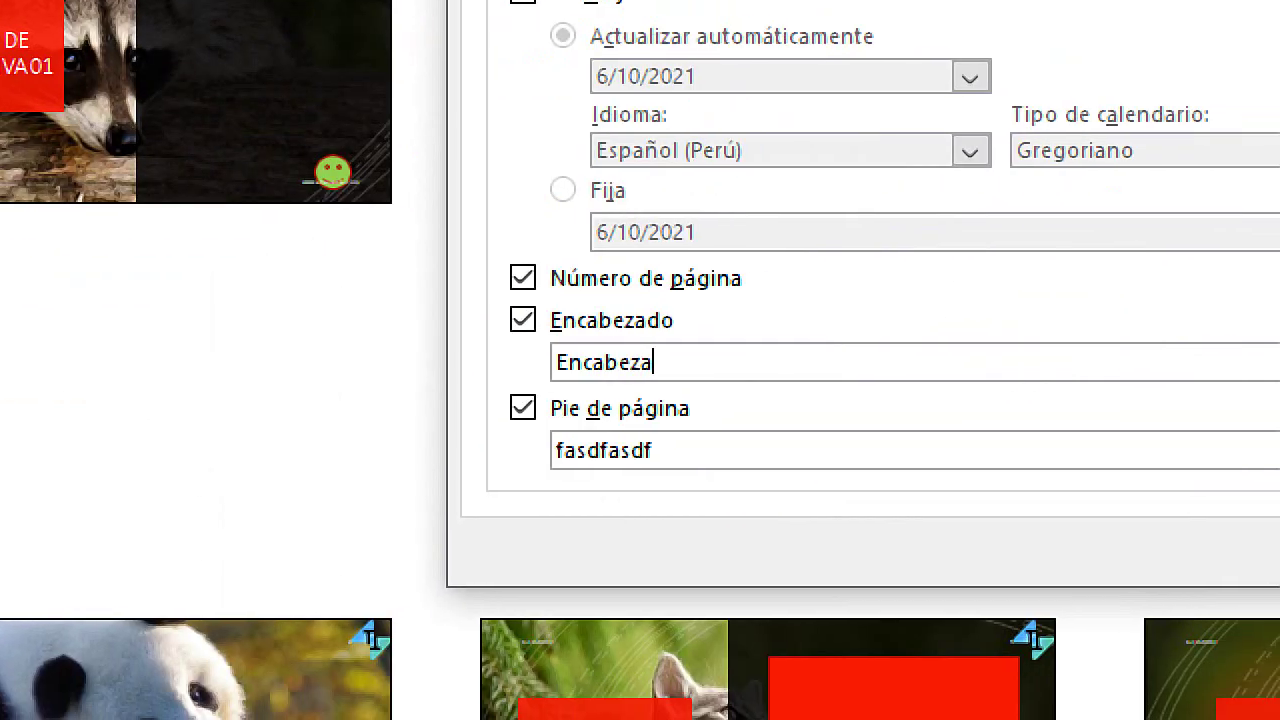
type("do el tío tech")
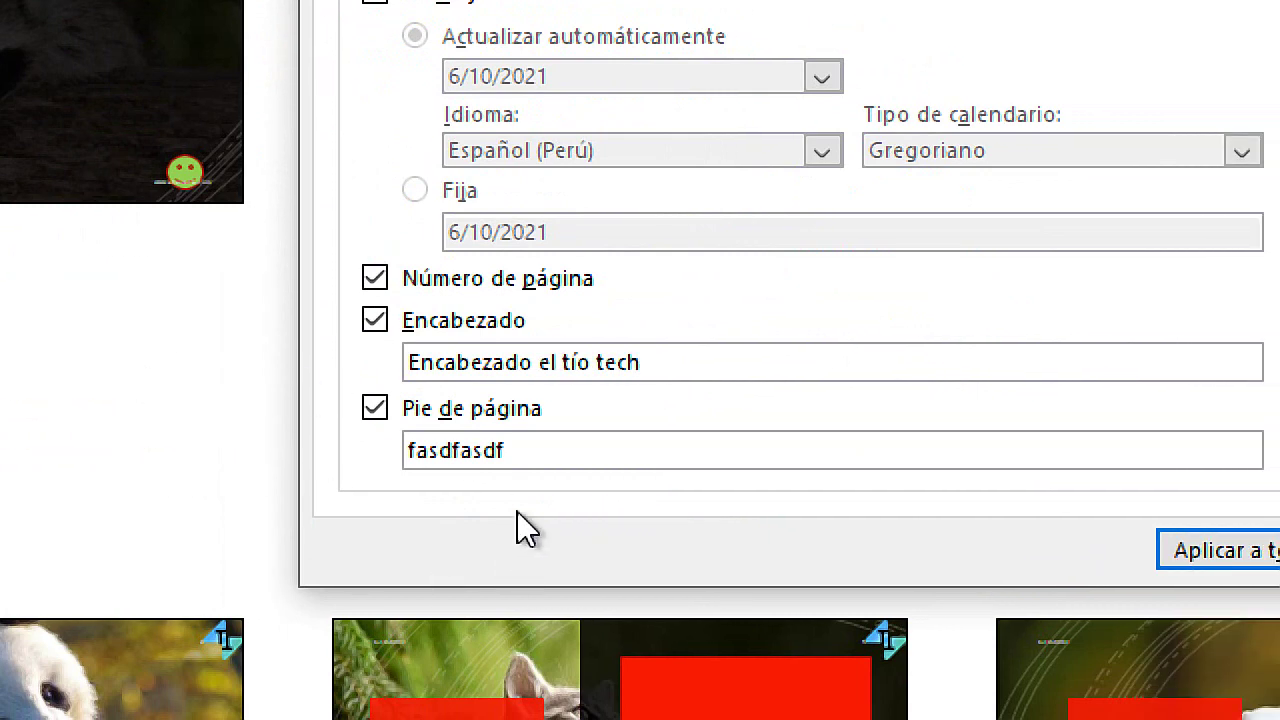
left_click_drag(535, 445, 313, 423)
type("pie de pági")
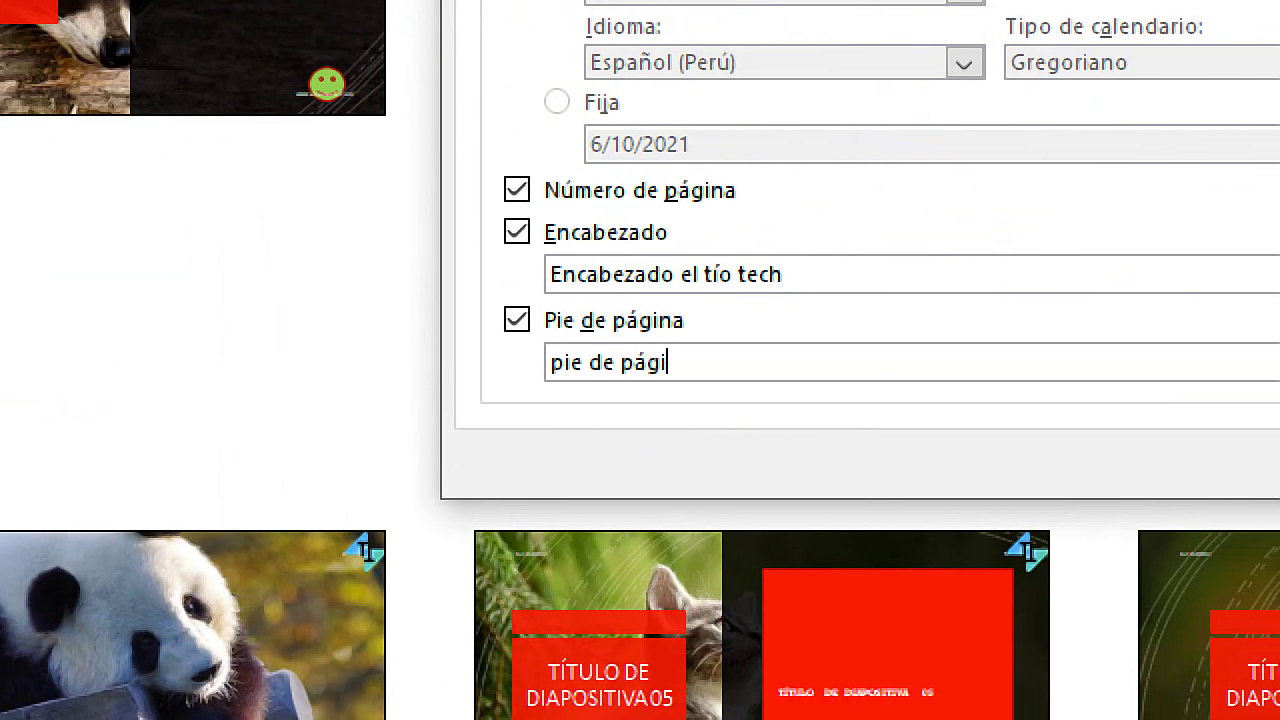
type("na el tí otech")
key("BackSpace")
key("BackSpace")
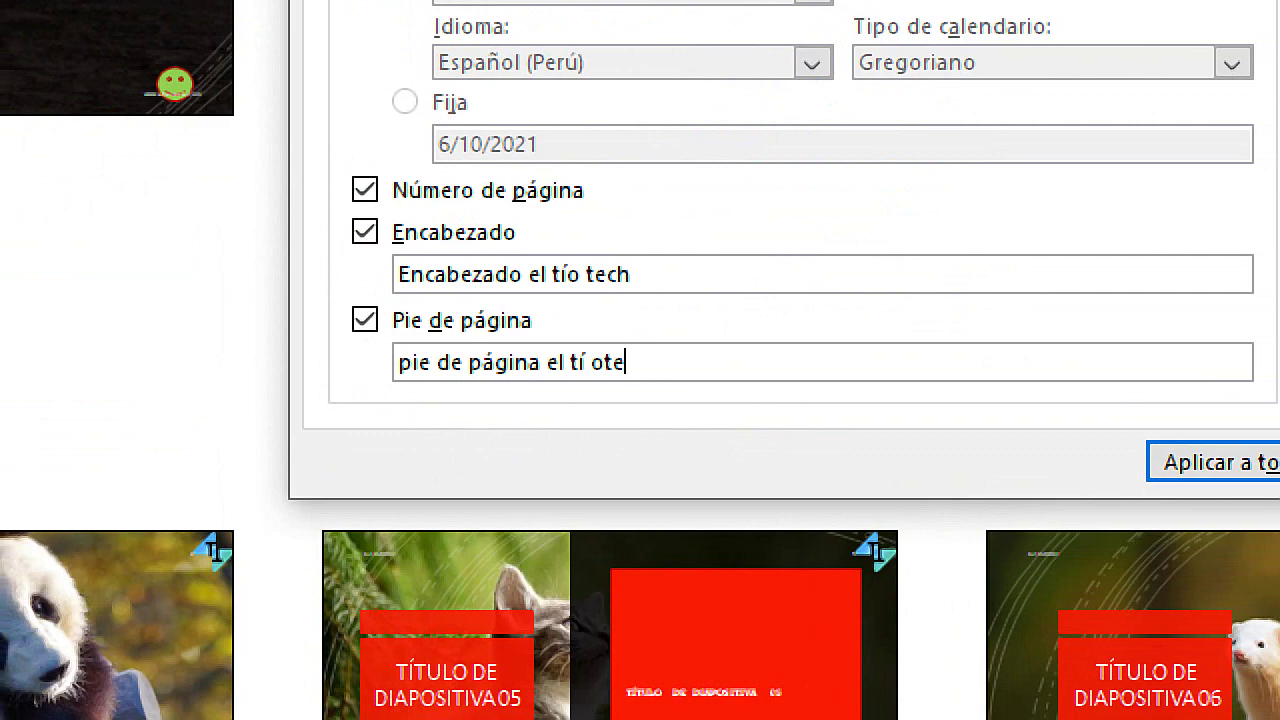
key("BackSpace")
key("BackSpace")
key("BackSpace")
key("BackSpace")
type("o te")
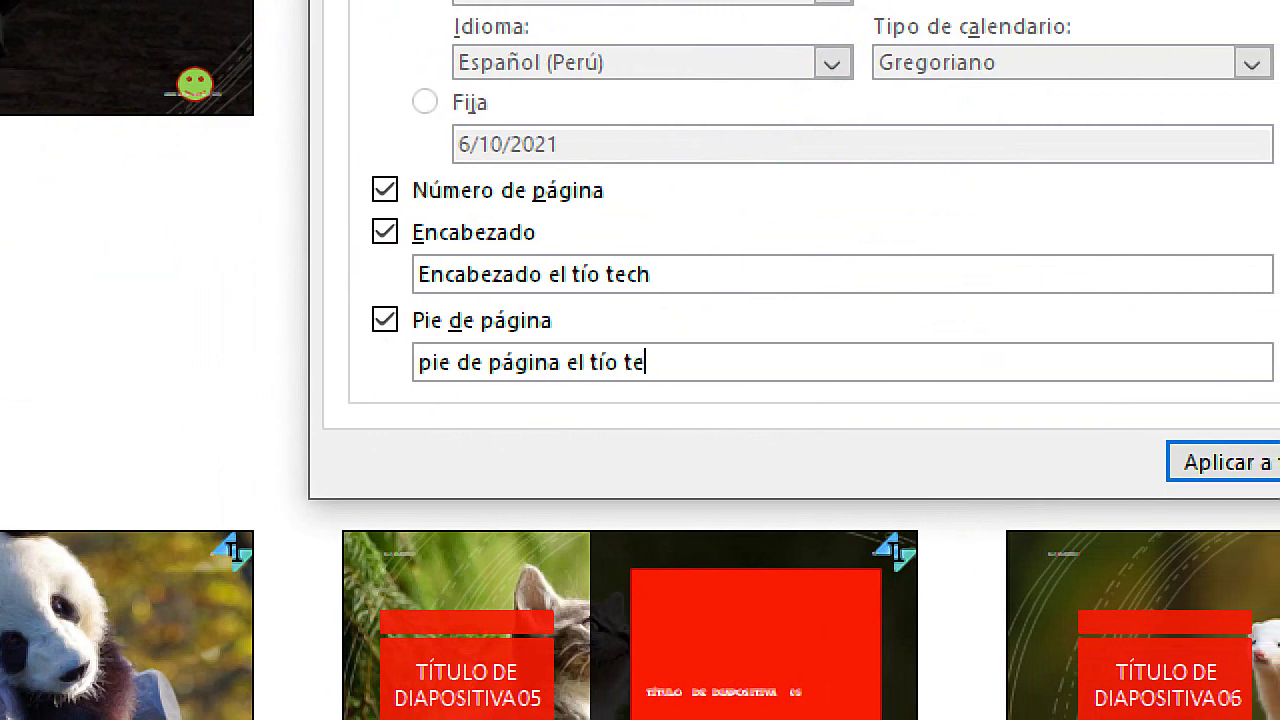
type("ch")
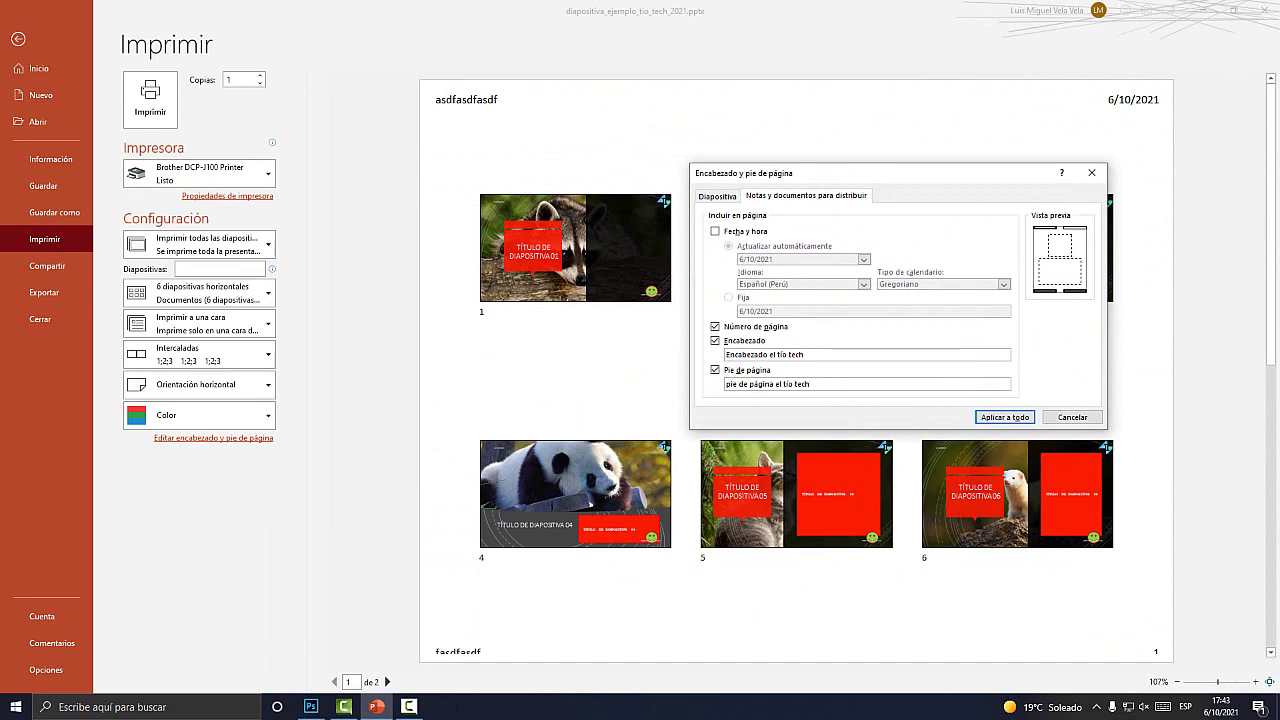
- Apply the new header and footer to all handouts, then preview page 2 and return to page 1
key("Return")
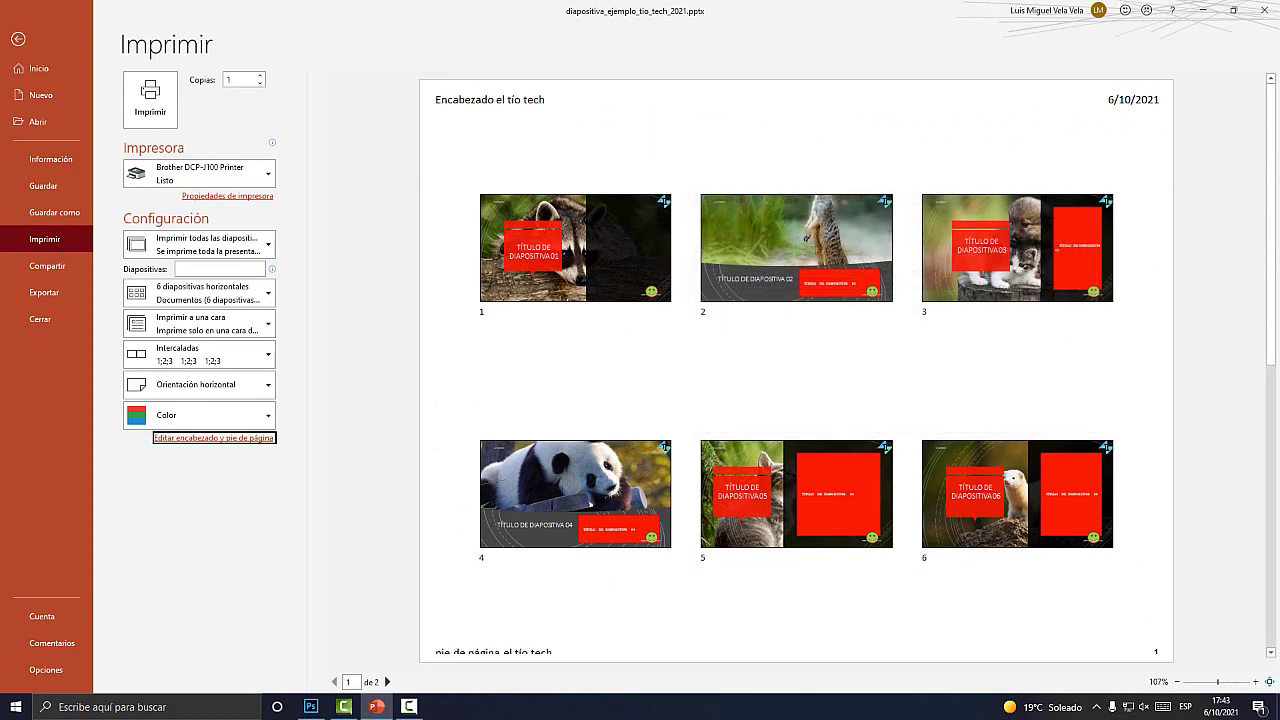
key("super+plus")
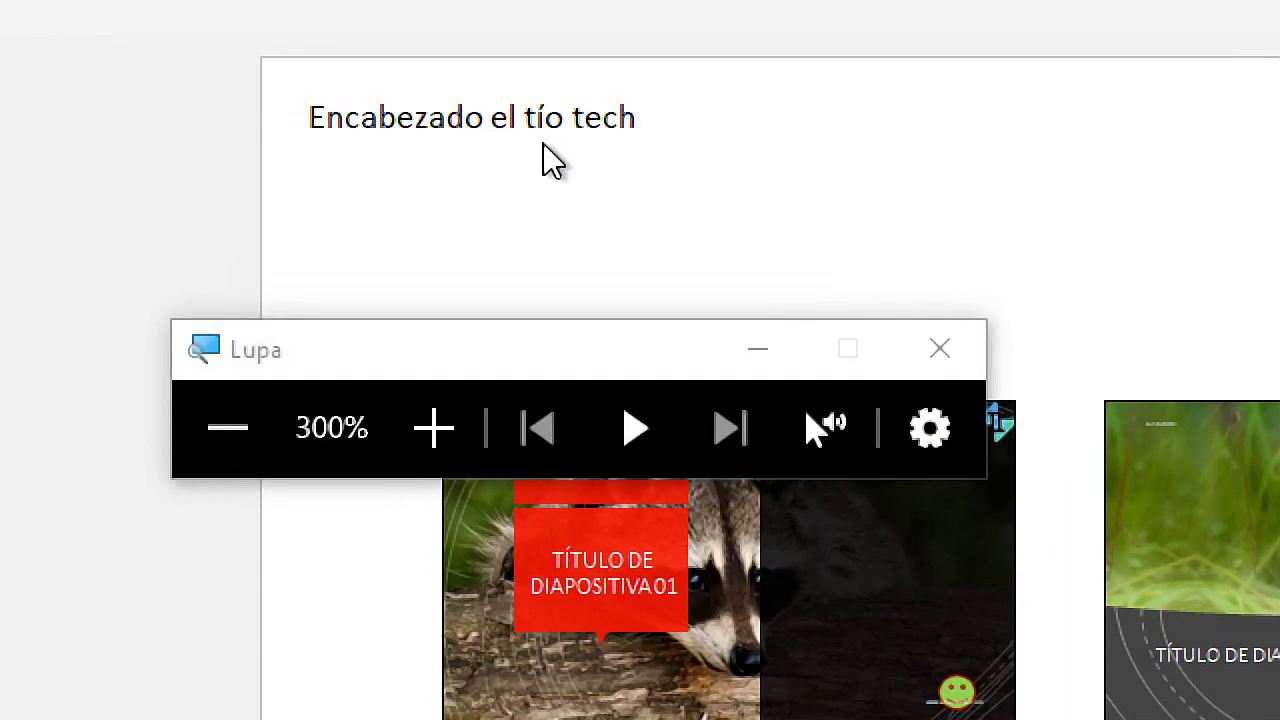
key("super+Escape")
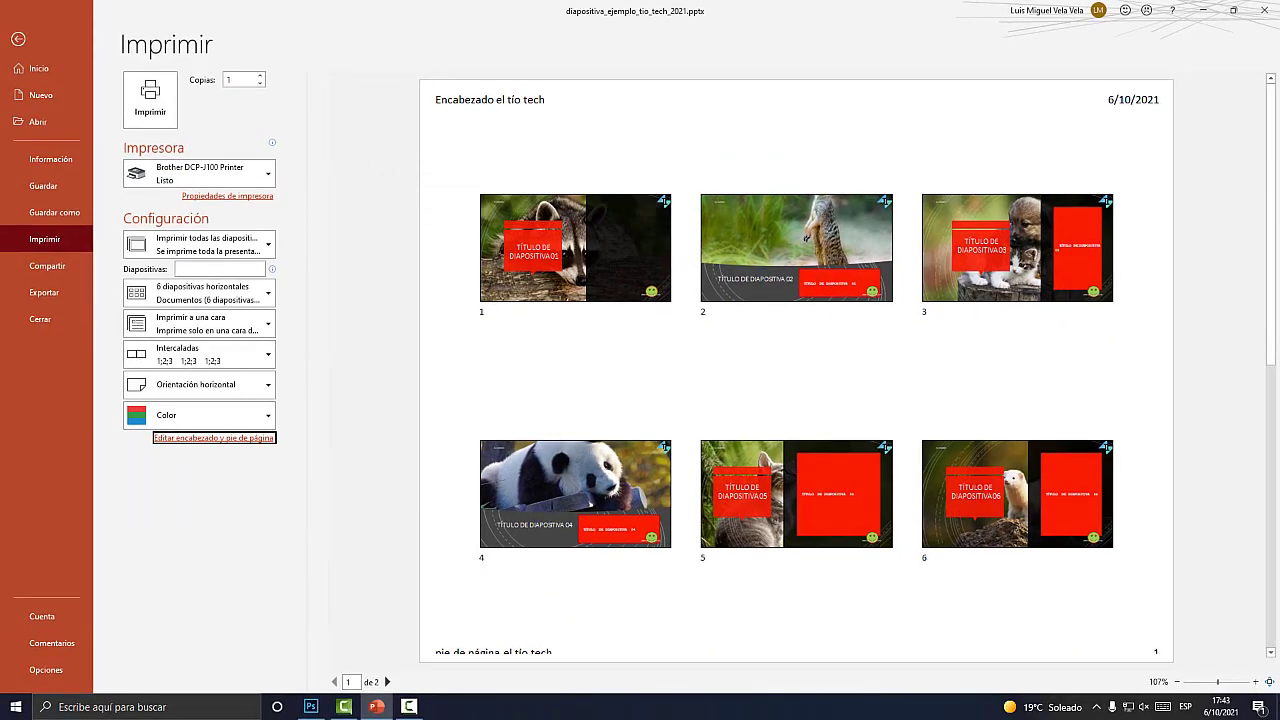
key("super+plus")
key("super+minus")
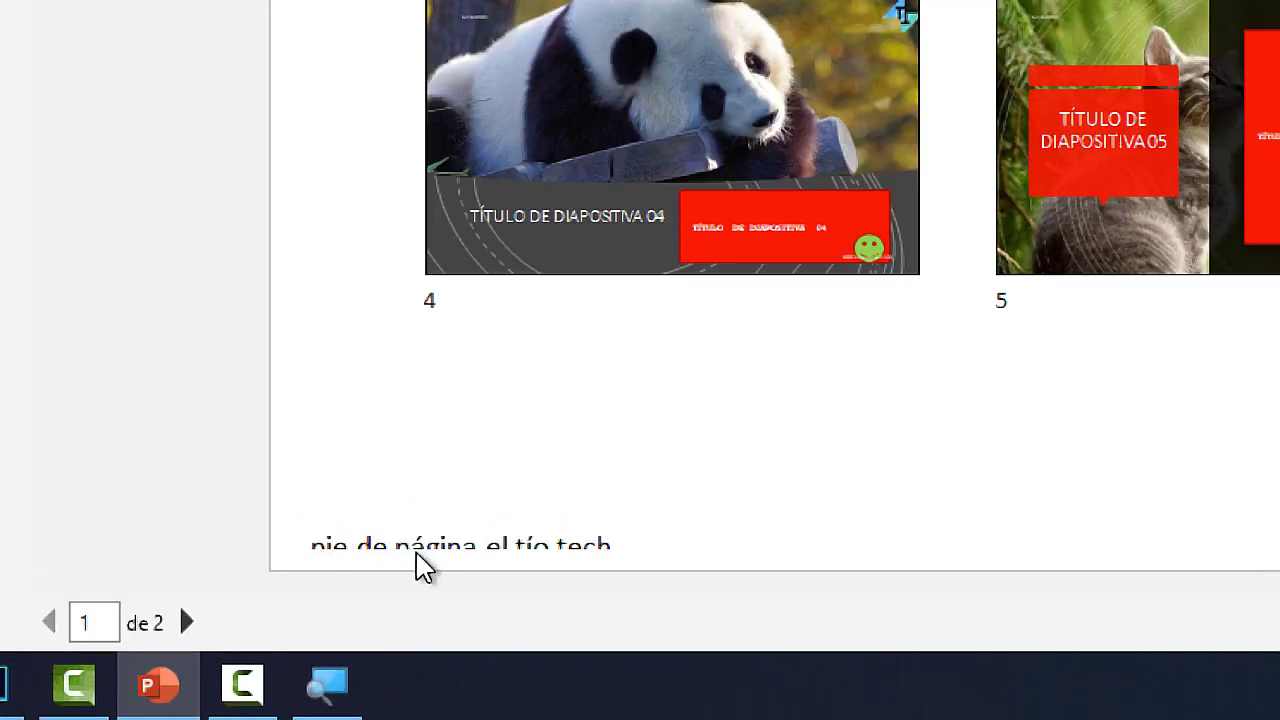
key("super+Escape")
left_click(387, 681)
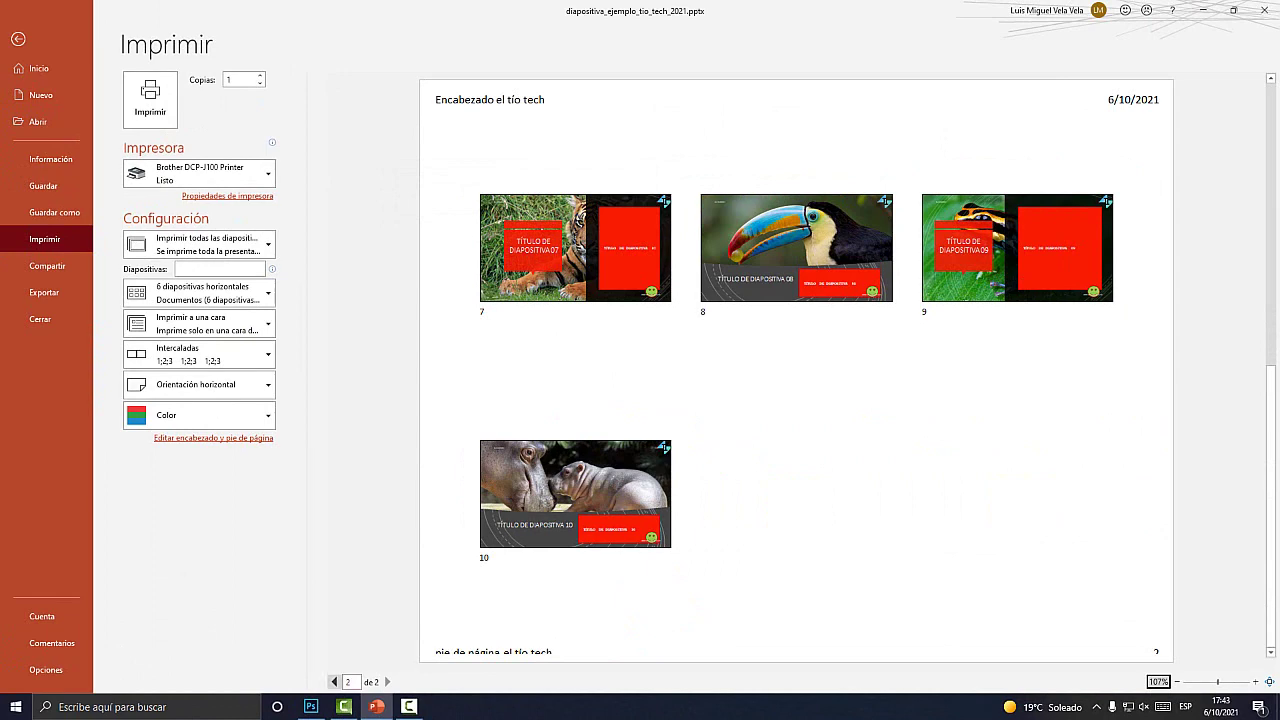
left_click(335, 681)
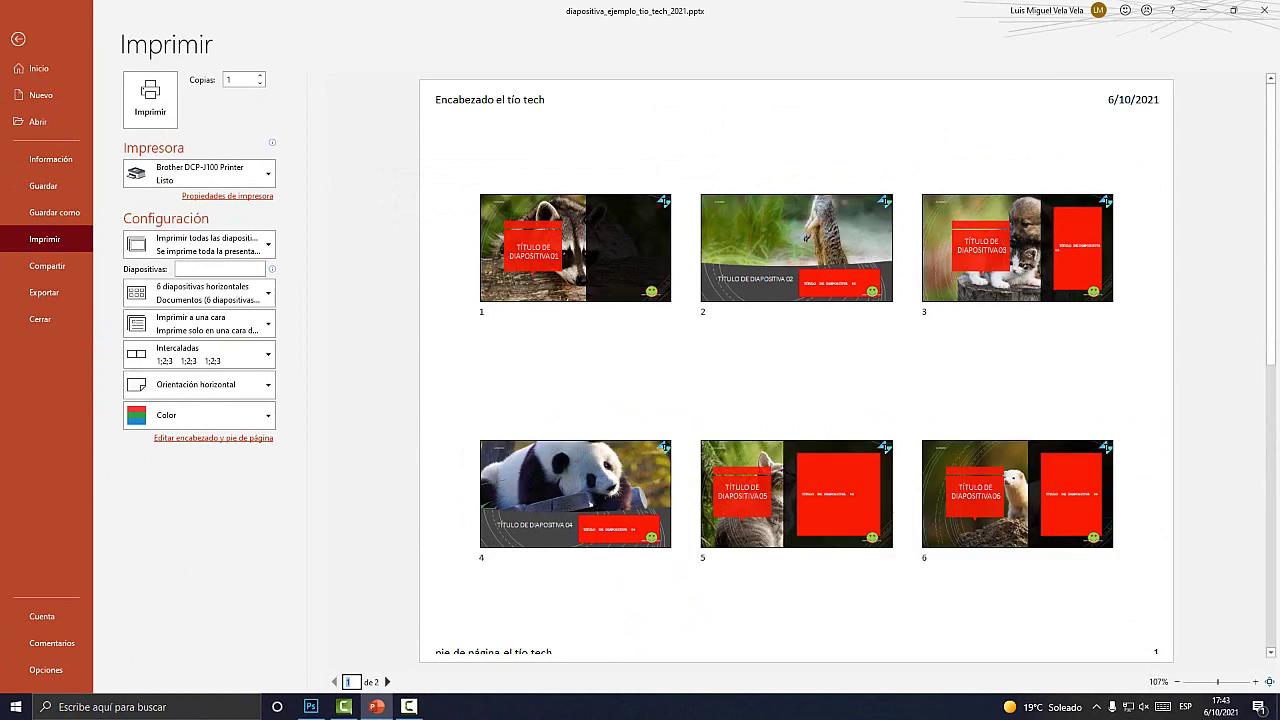
- Reopen 'Editar encabezado y pie de página', view the Diapositiva tab, return to Notas y documentos, and centre the dialog
left_click(213, 437)
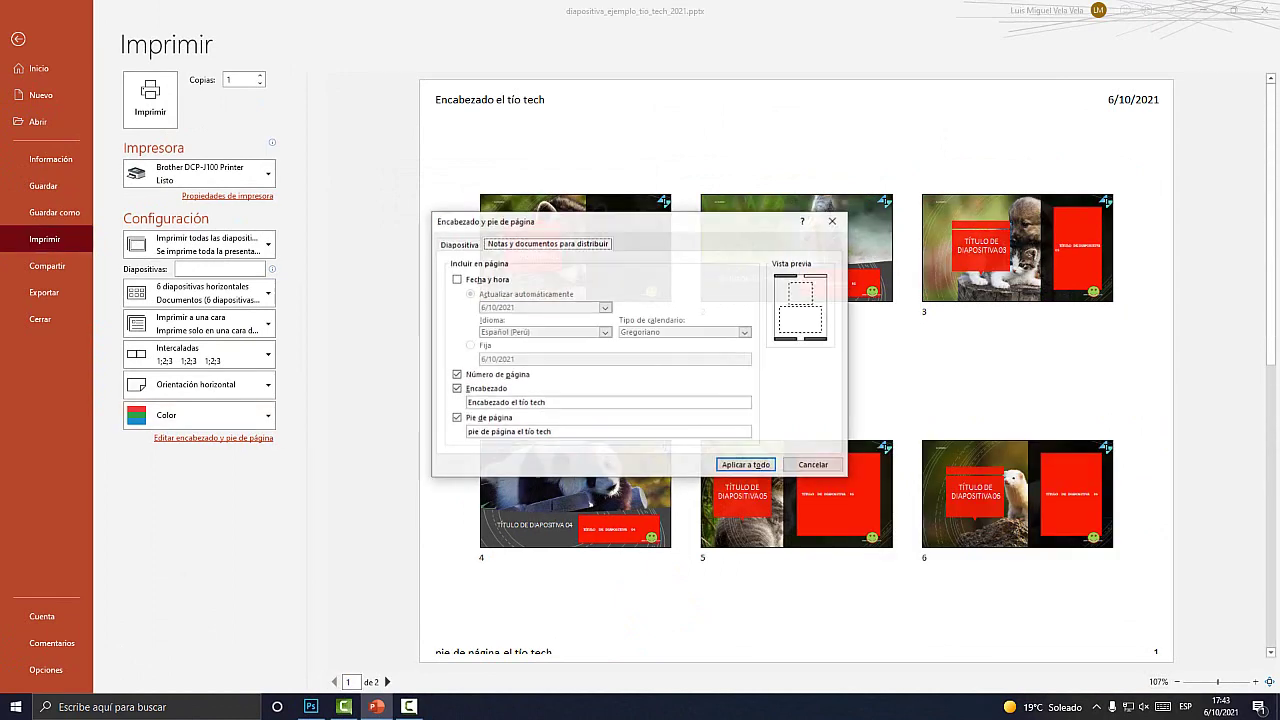
key("super+plus")
left_click(466, 244)
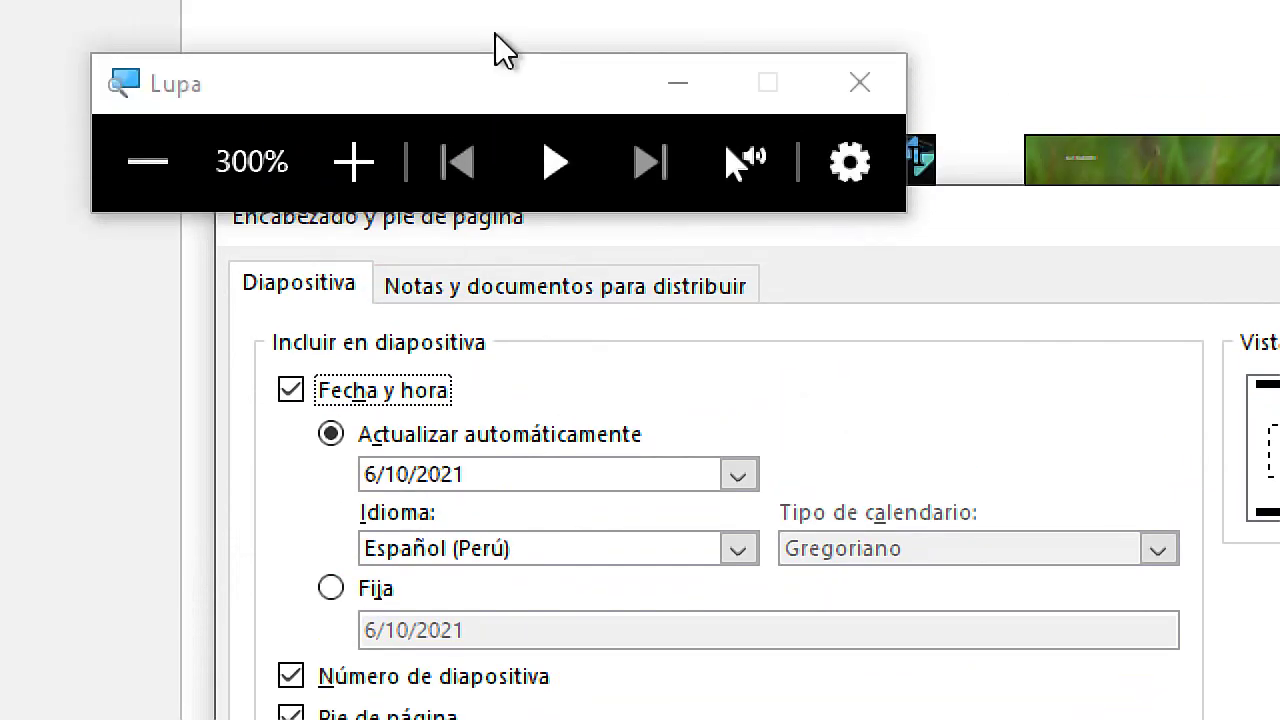
left_click(503, 293)
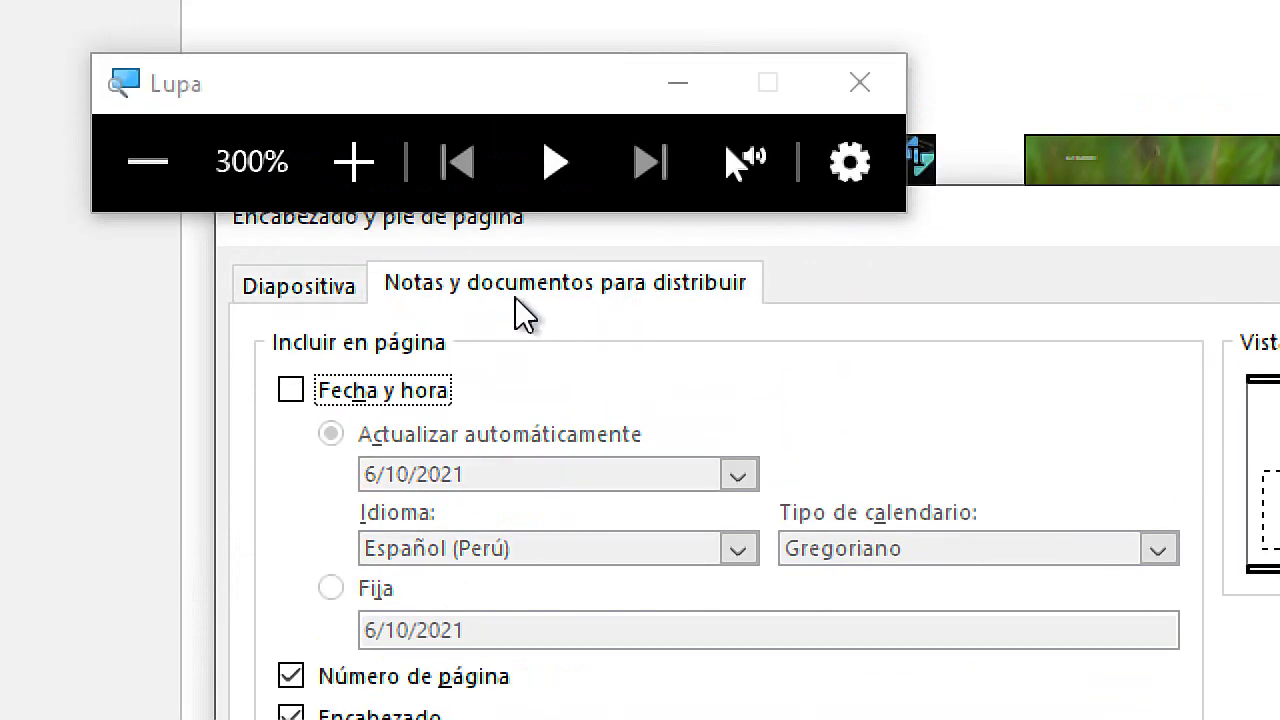
key("super+Escape")
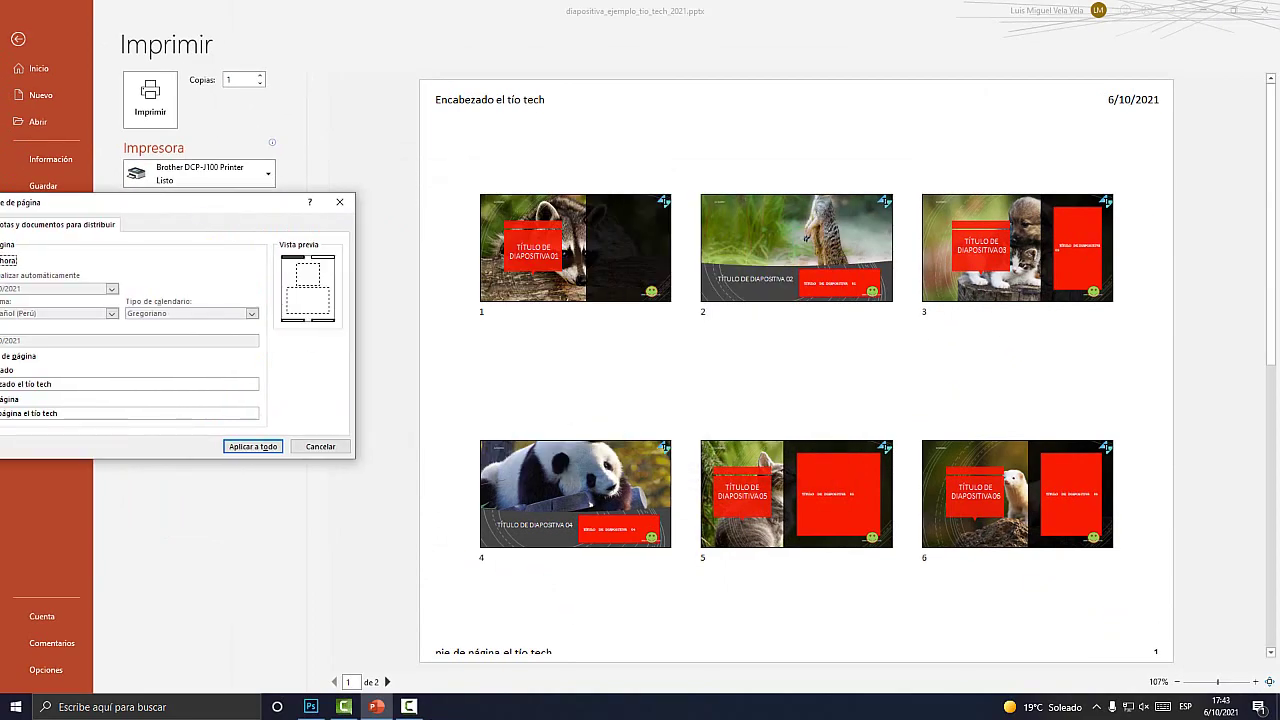
key("super+plus")
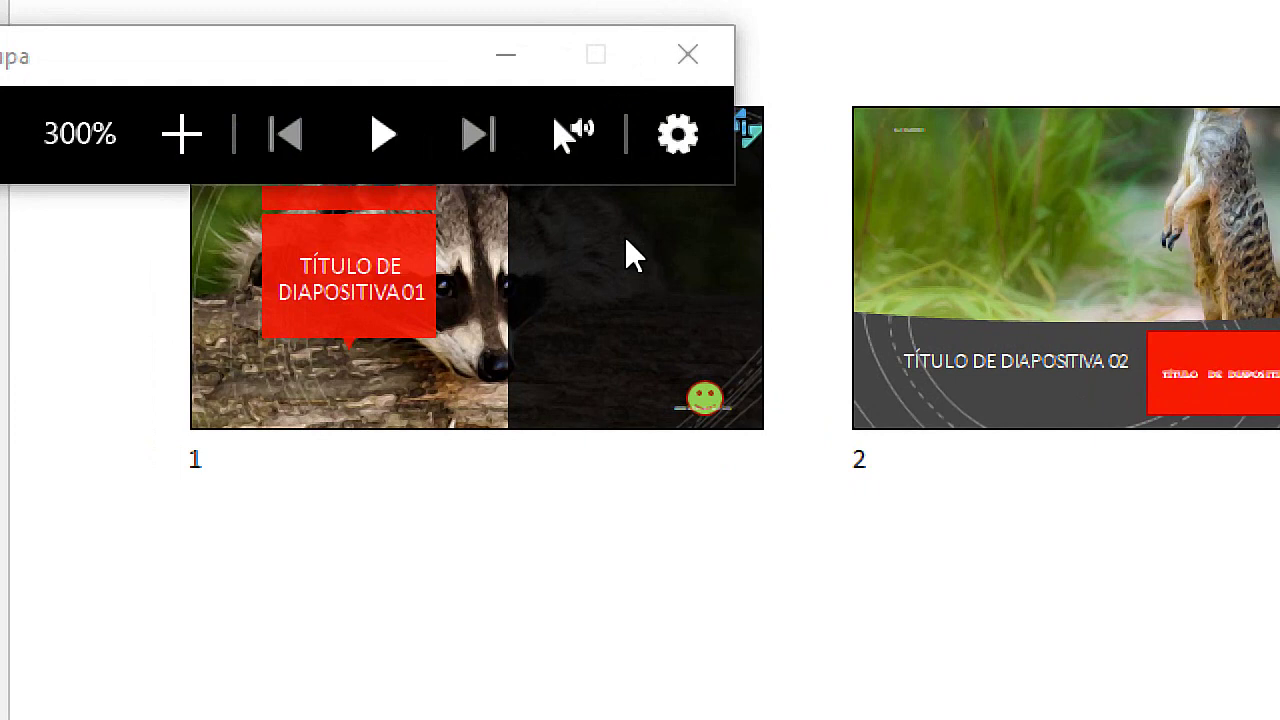
key("super+Escape")
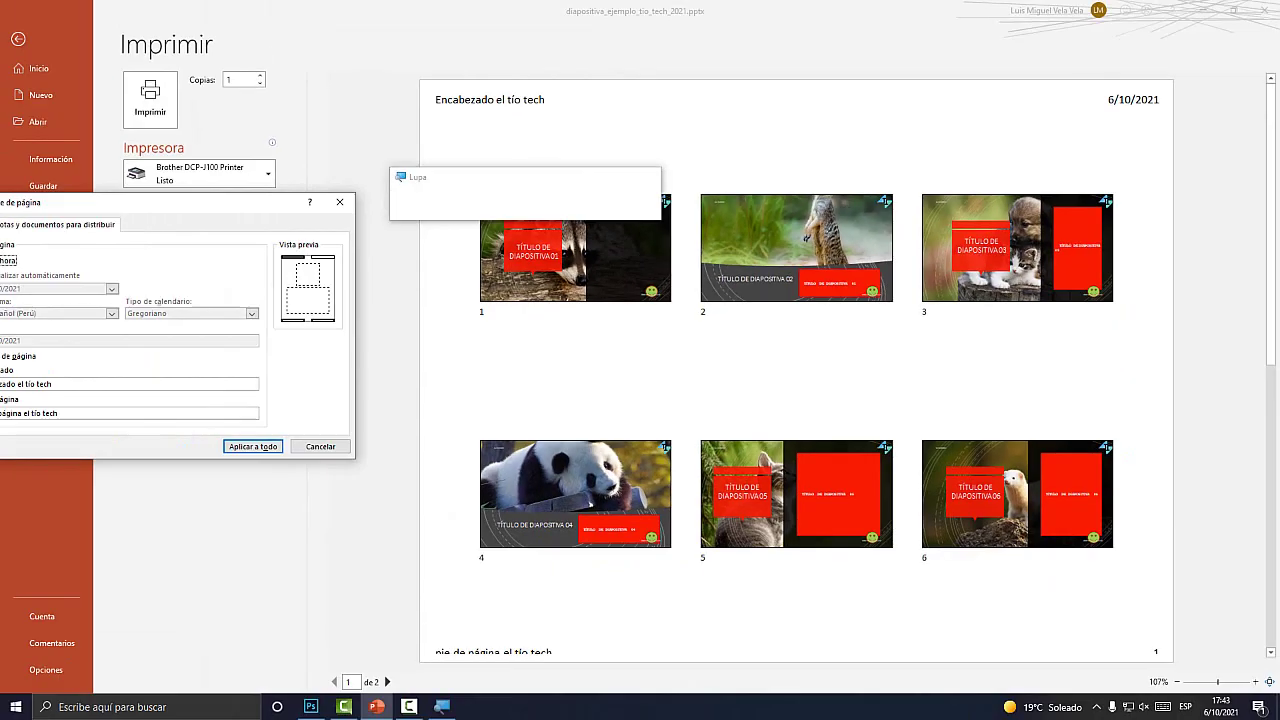
left_click_drag(220, 202, 625, 190)
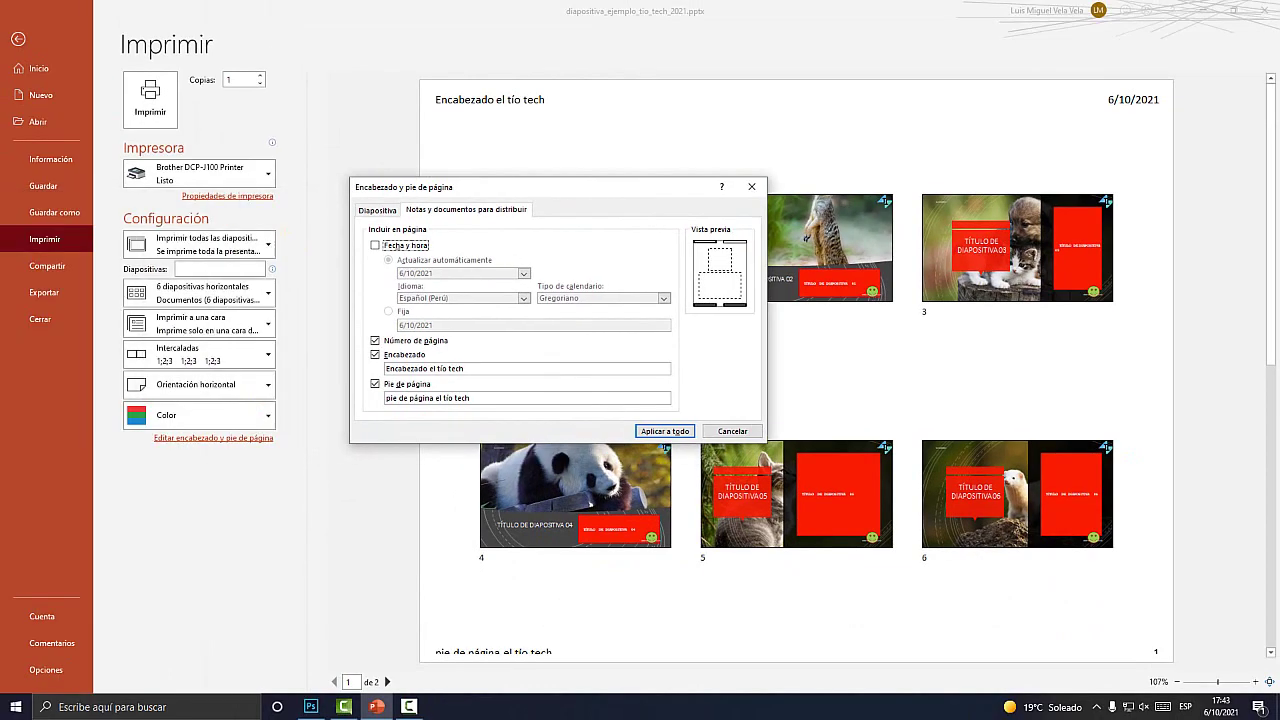